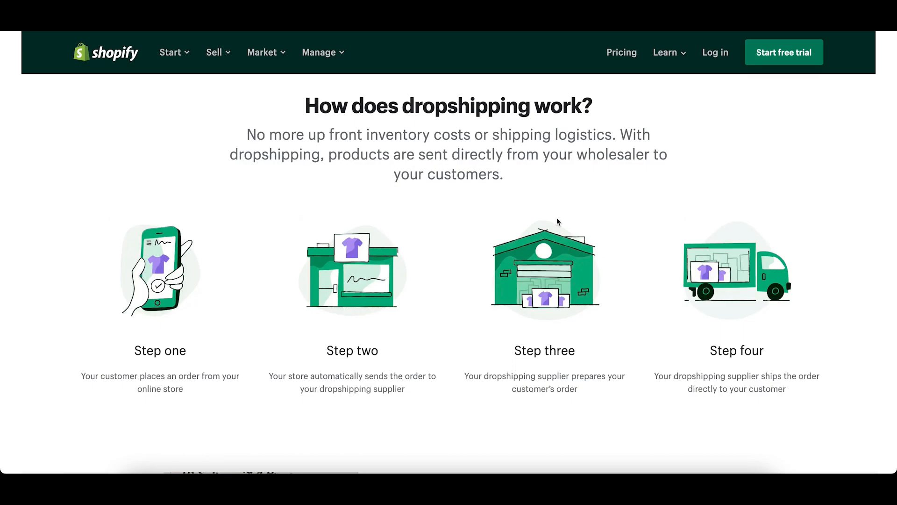
Read through Shopify's page on how dropshipping works and what benefits it offers.
scroll(557, 217, "down", 8)
scroll(556, 217, "up", 2)
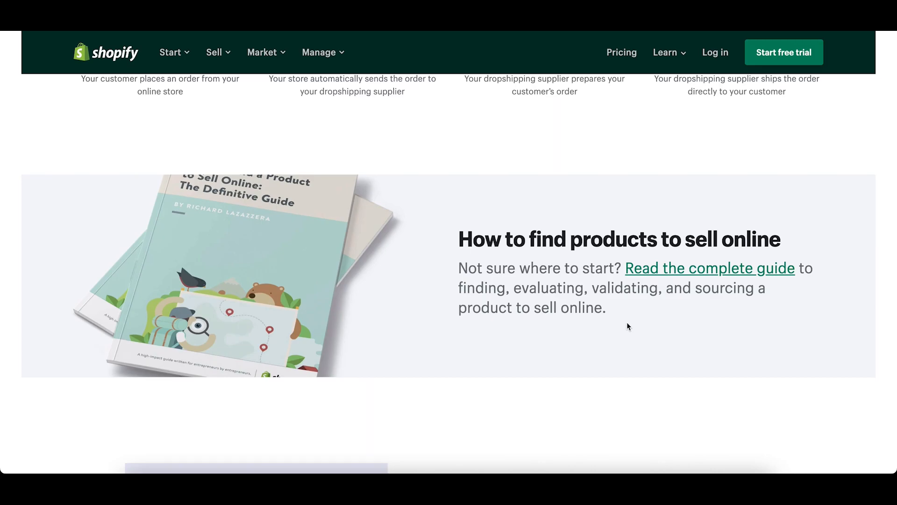
scroll(627, 323, "down", 9)
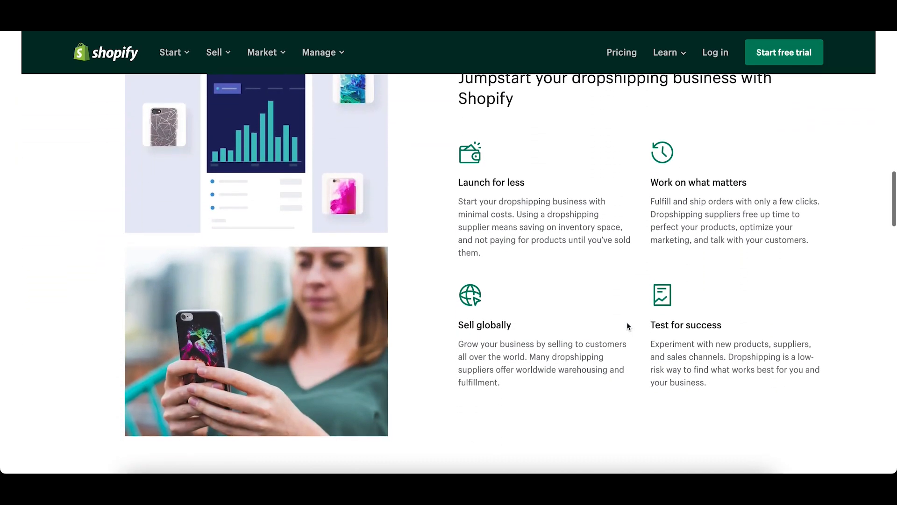
scroll(626, 325, "up", 15)
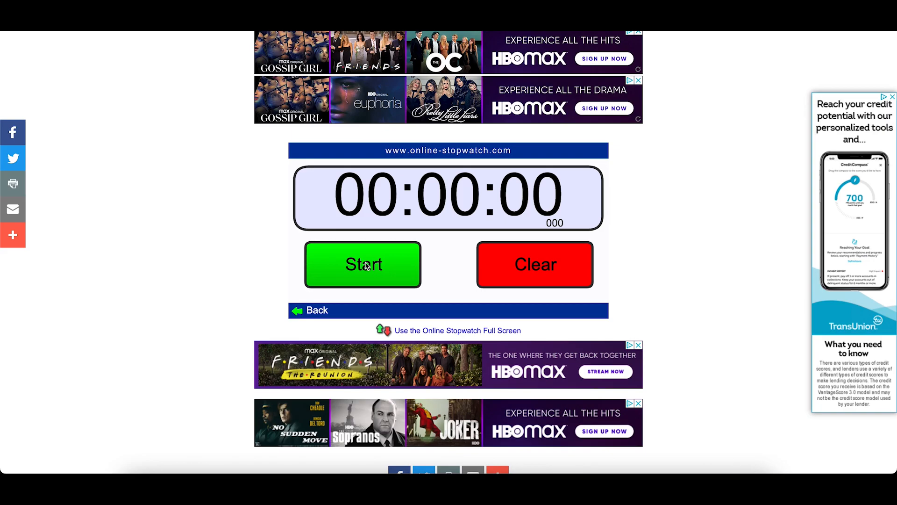
Start the online stopwatch and open the birth month choices in the Google account sign-up form.
left_click(366, 265)
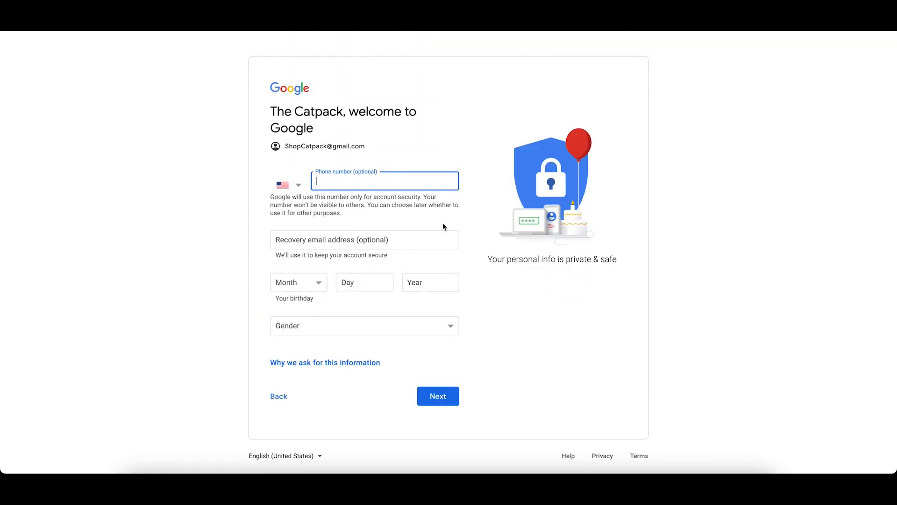
left_click(299, 282)
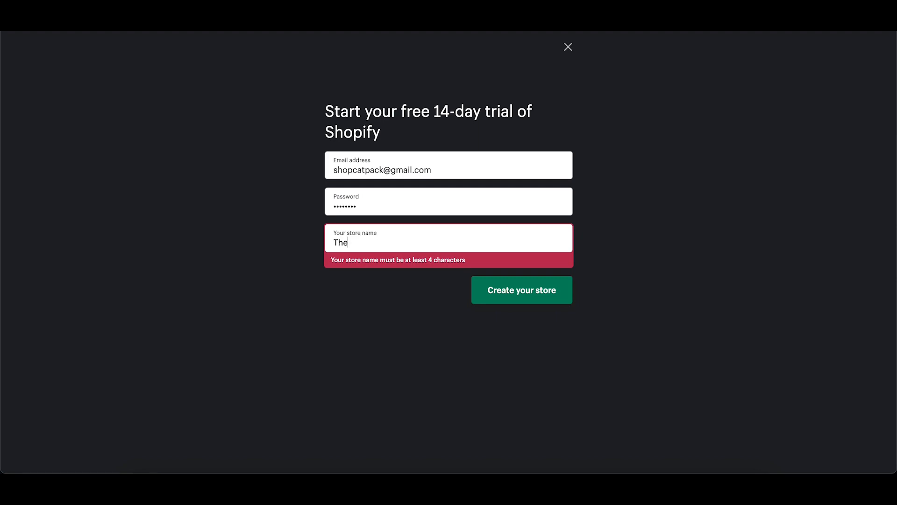
Create the Shopify trial store under the name CatPax and decline saving the password in the browser.
key("BackSpace")
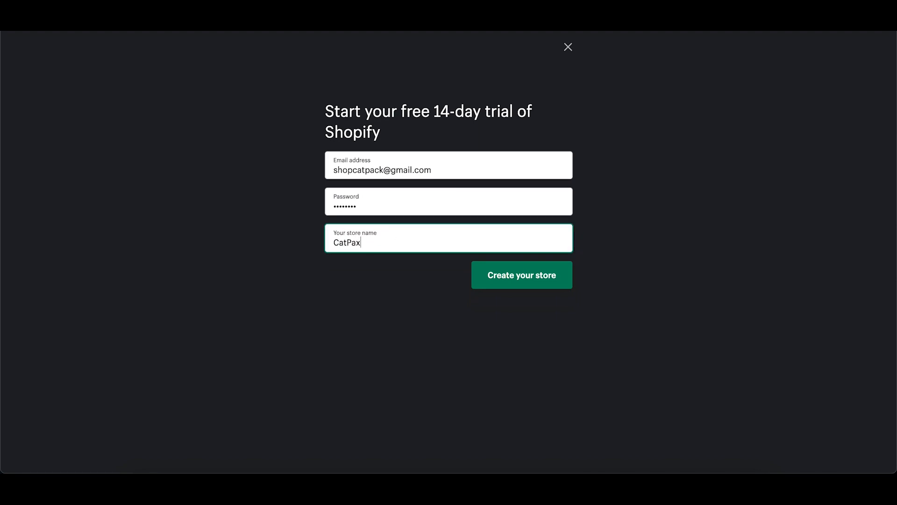
left_click(532, 281)
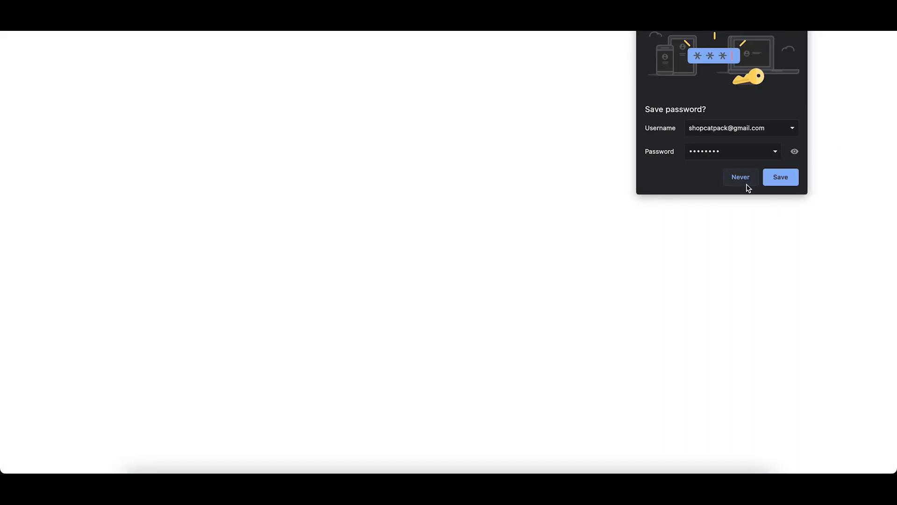
left_click(741, 177)
Answer the store setup questions, choosing "I'm not selling products yet" as the selling status and picking an industry.
left_click(407, 188)
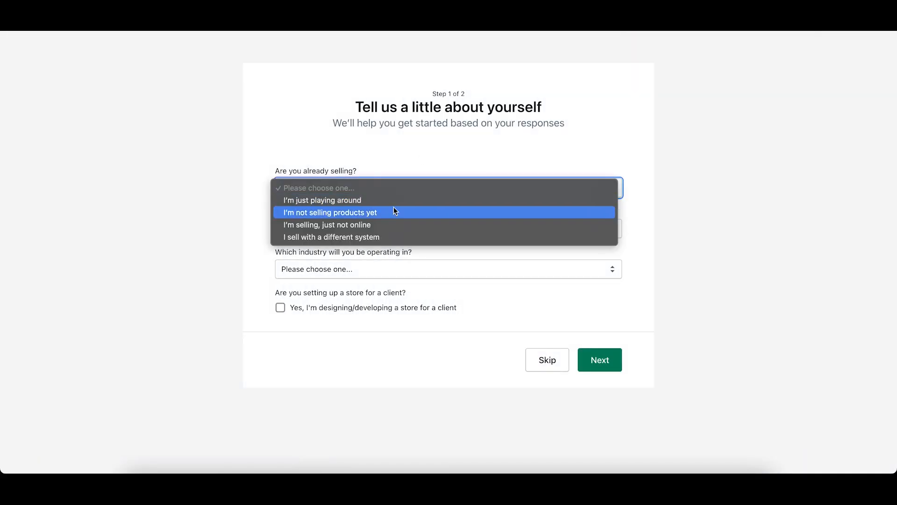
left_click(406, 206)
left_click(391, 229)
left_click(380, 265)
left_click(380, 269)
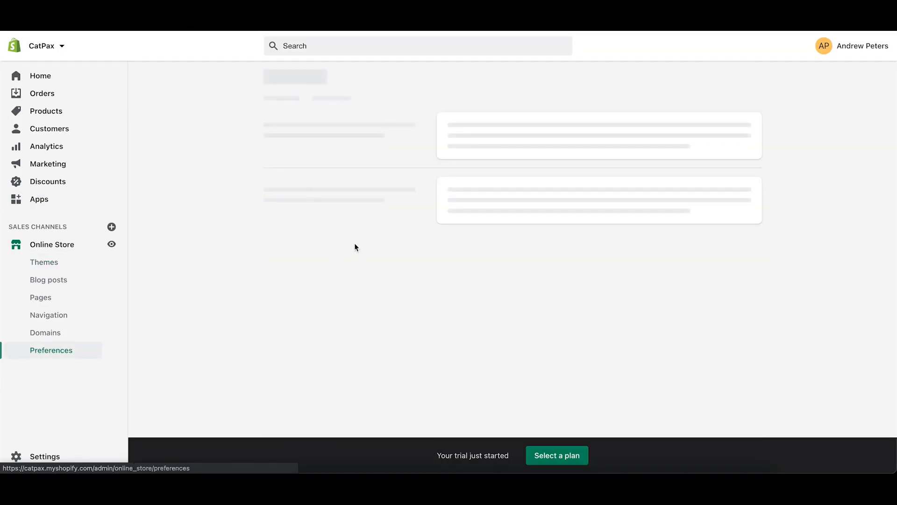
Look over the online store's preferences, pages and themes.
scroll(346, 267, "down", 15)
scroll(346, 217, "up", 15)
left_click(41, 297)
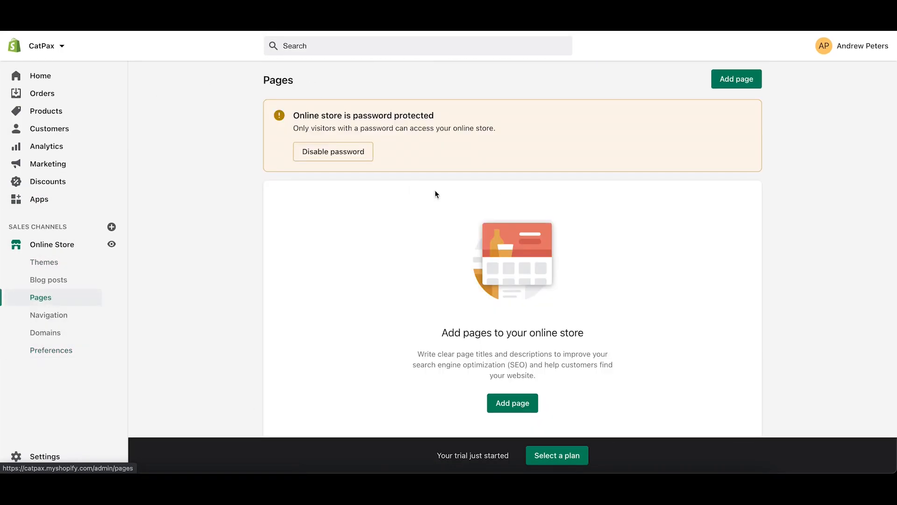
left_click(52, 262)
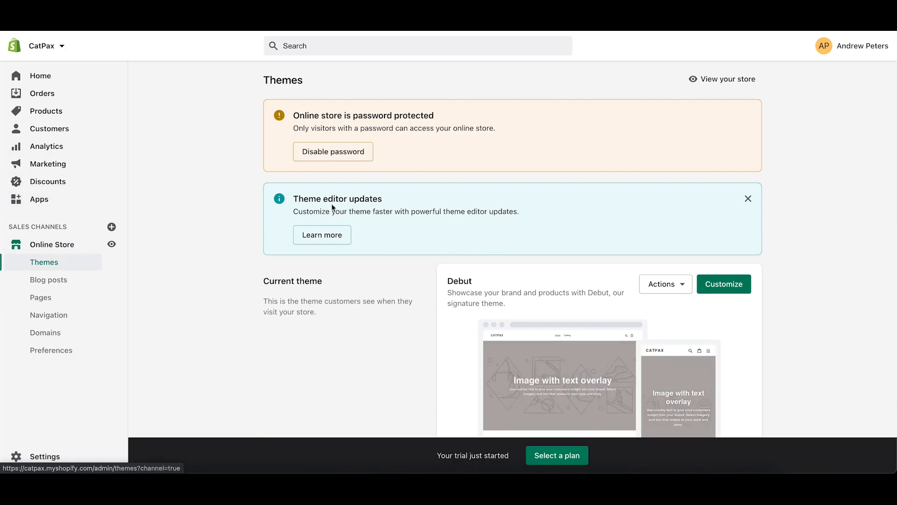
Install the Oberlo app in the CatPax store and connect it to a new Oberlo account.
left_click(52, 200)
left_click(737, 78)
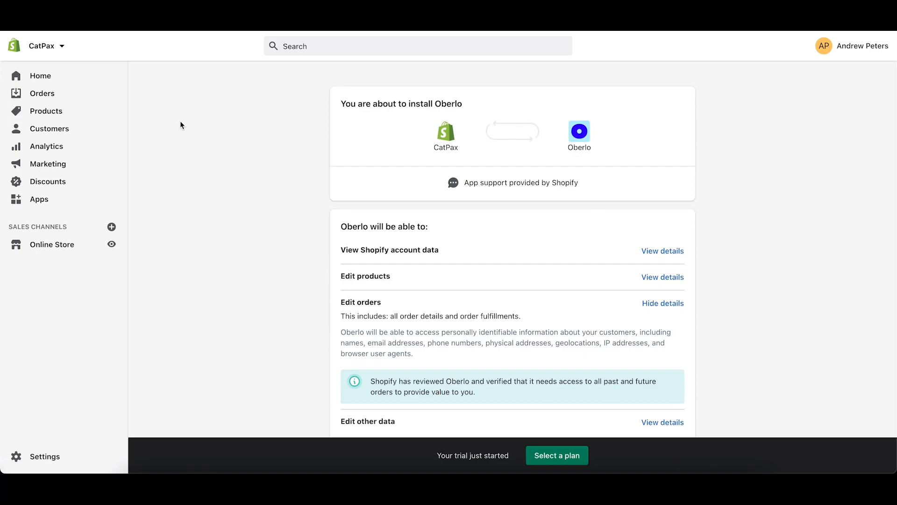
scroll(364, 294, "down", 2)
left_click(557, 456)
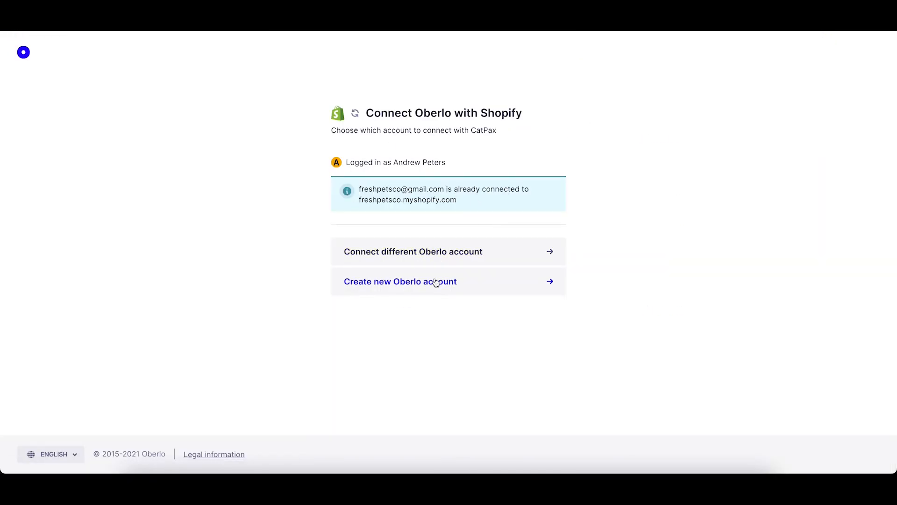
left_click(445, 260)
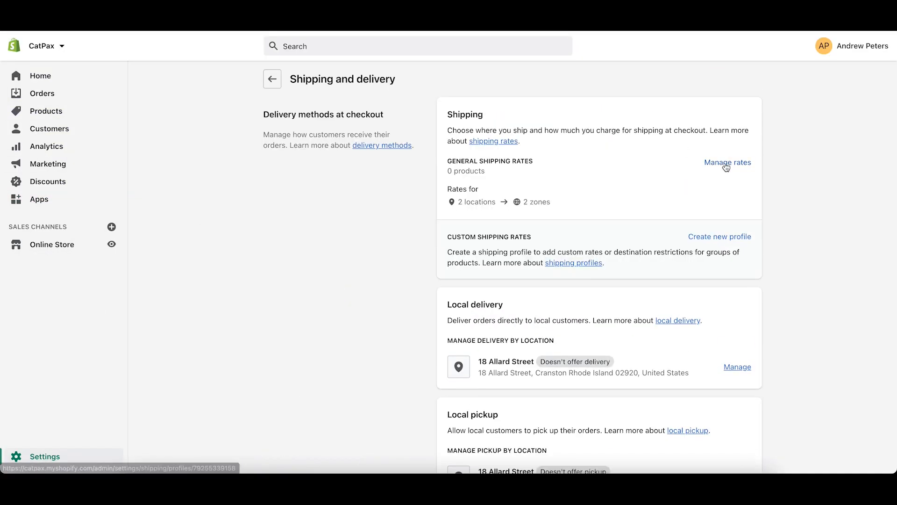
Open the general shipping rates for management and review them.
left_click(726, 167)
scroll(579, 340, "down", 7)
scroll(607, 229, "up", 4)
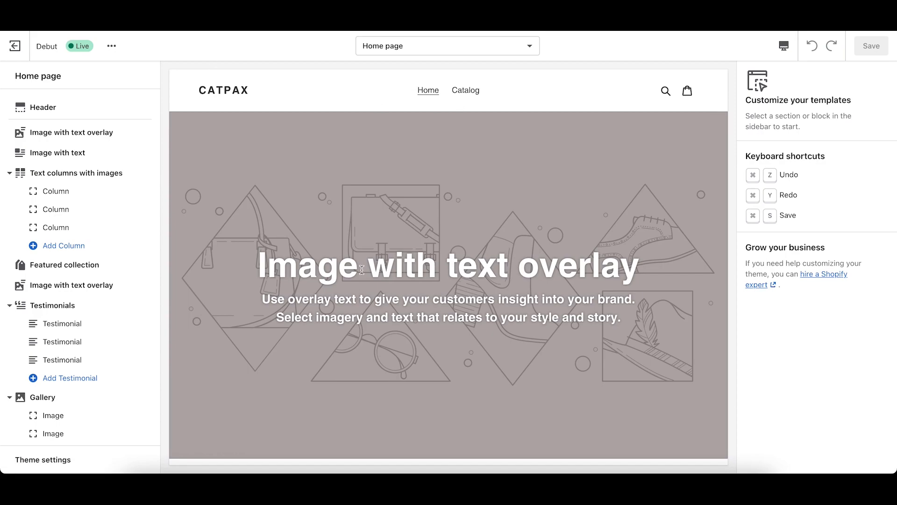
Set the home page image overlay's heading to "Show Your Cat The World!", adapting the product copy from the Gmail message.
left_click(362, 270)
left_click(816, 123)
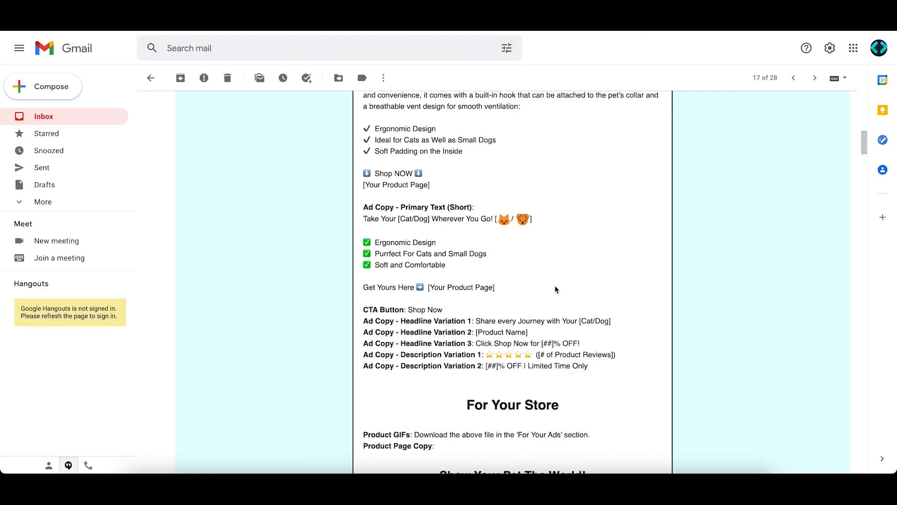
scroll(554, 285, "down", 8)
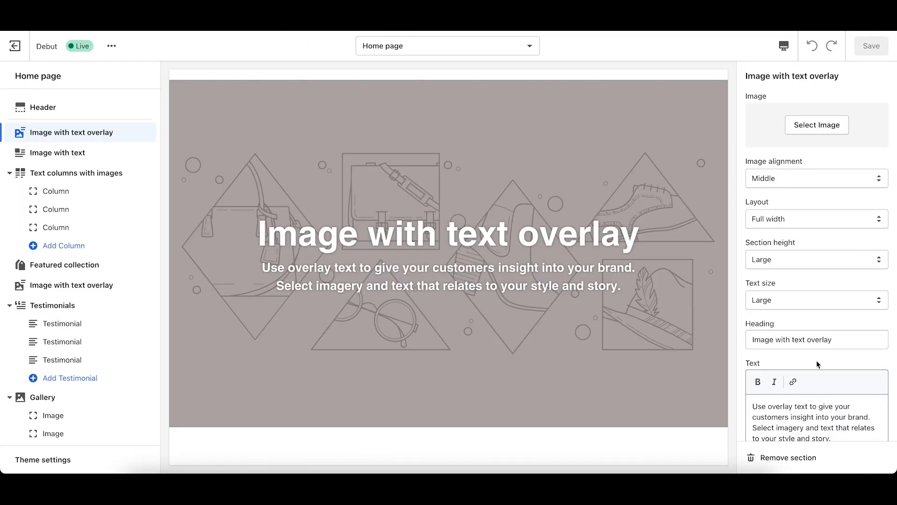
type("Show Your Pet The World!")
double_click(796, 339)
type("Cat")
Use a free cat photo as the image overlay's background and set the section height to Medium.
left_click(817, 123)
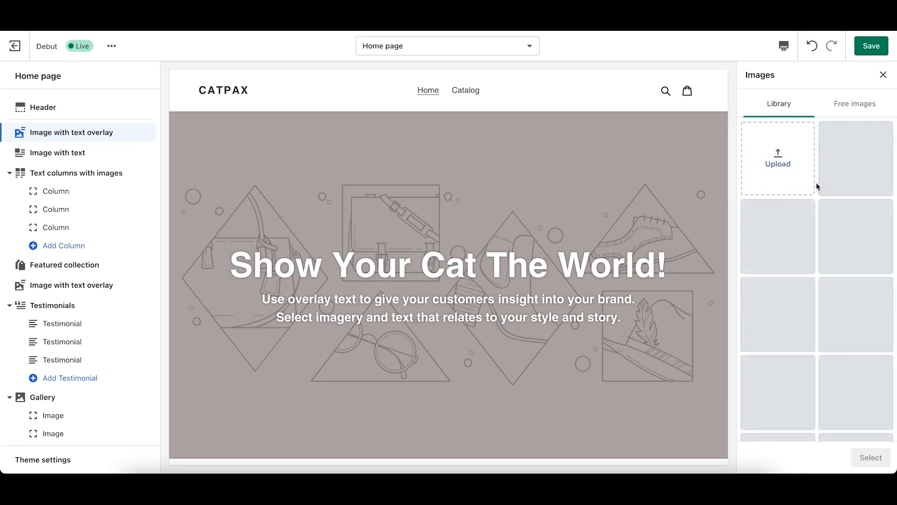
left_click(854, 103)
type("cat")
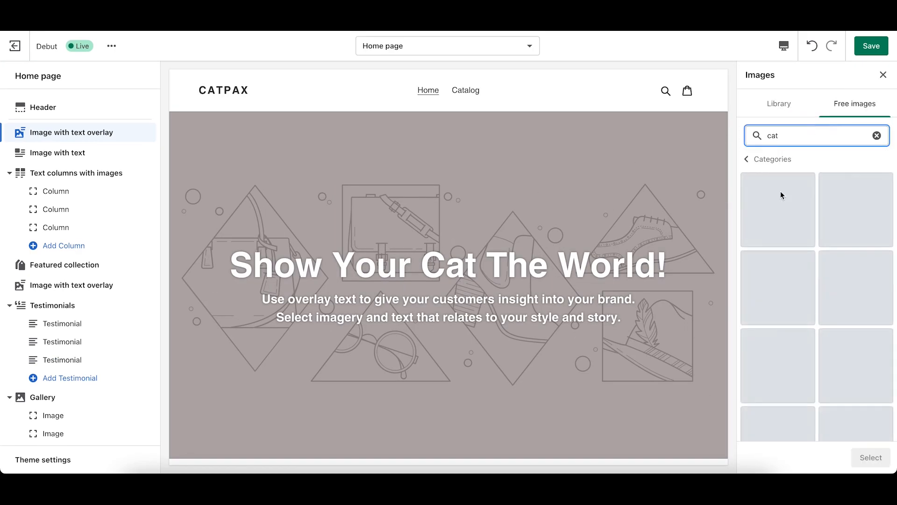
left_click(855, 290)
left_click(870, 457)
left_click(817, 209)
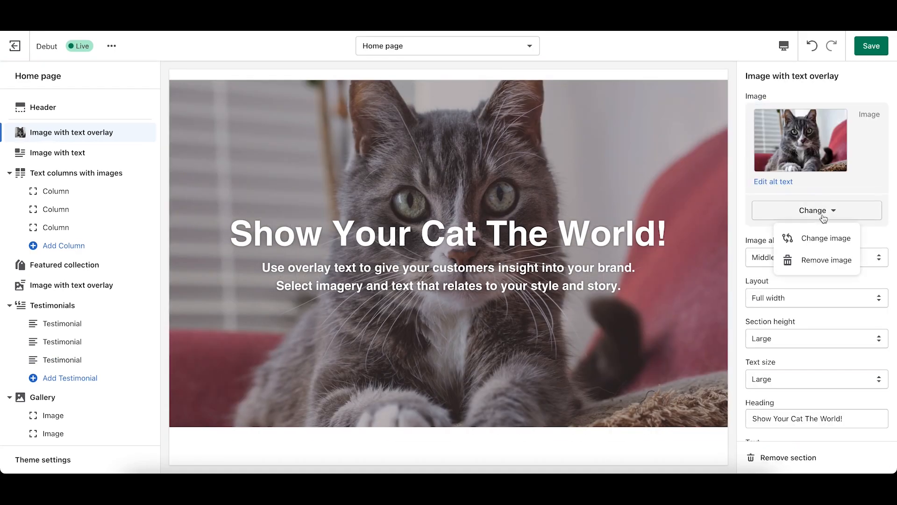
left_click(795, 298)
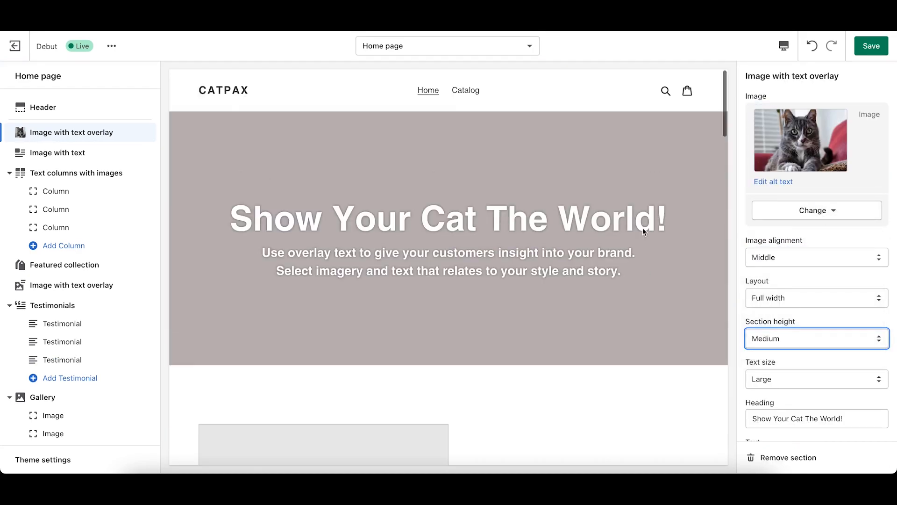
Replace the overlay text with the Gmail sentence starting "Share every journey with your beloved furry friend", removing its product-name placeholder.
scroll(818, 327, "down", 5)
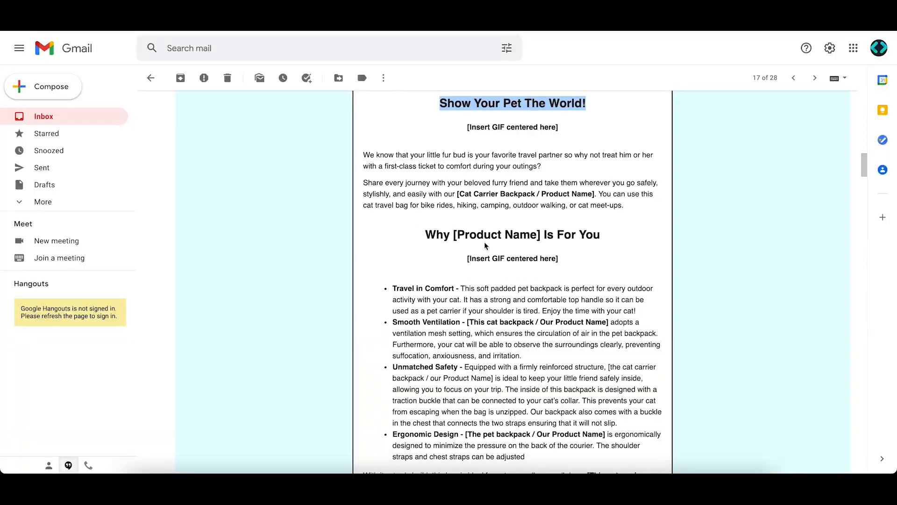
left_click_drag(363, 154, 541, 166)
left_click_drag(363, 183, 595, 194)
type("Share every journey with your beloved furry friend and take them wherever you go safely, stylishly, and easily with our [Cat Carrier Backpack / Product Name].")
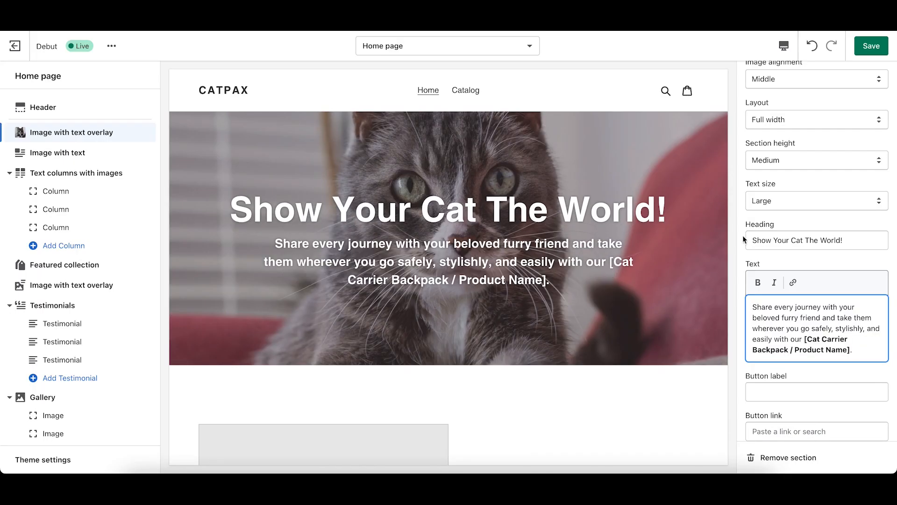
left_click_drag(853, 350, 790, 338)
key("BackSpace")
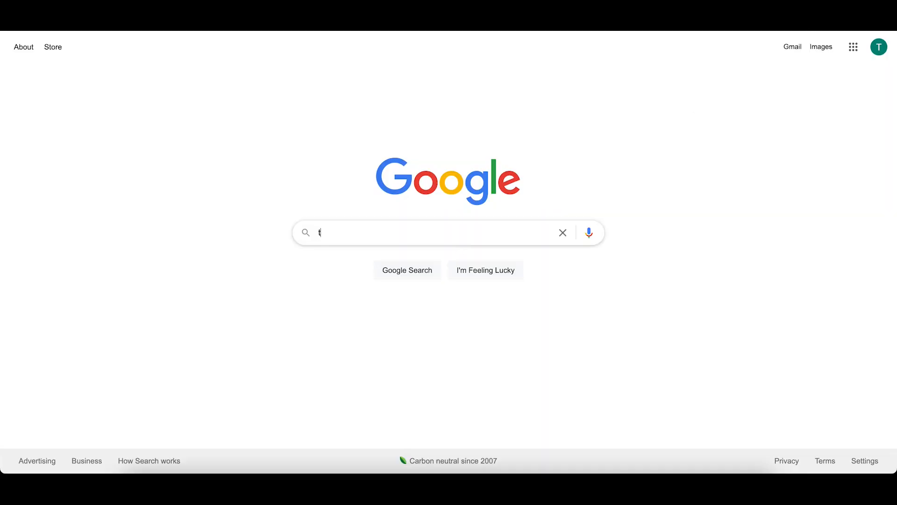
Look up the trademark symbol and change the overlay text to "Go wherever you go safely, stylishly, easily with CatPax™".
type("rademark symbol")
key("Return")
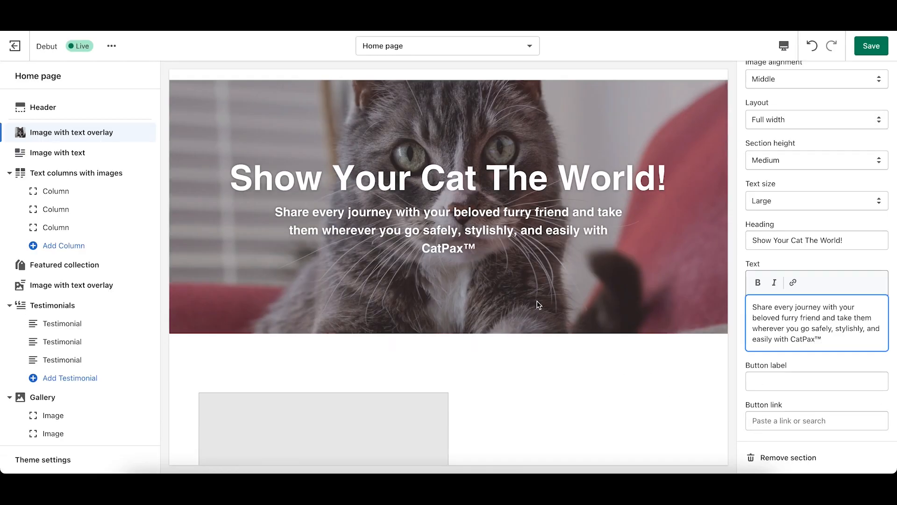
key("BackSpace")
left_click(461, 275)
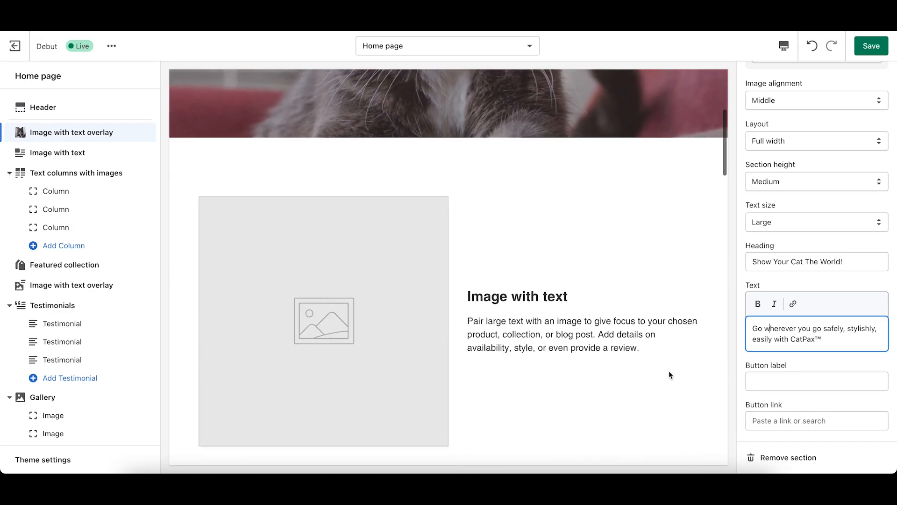
Label the overlay's button "Shop Now", choose its link target and save the home page.
left_click(795, 420)
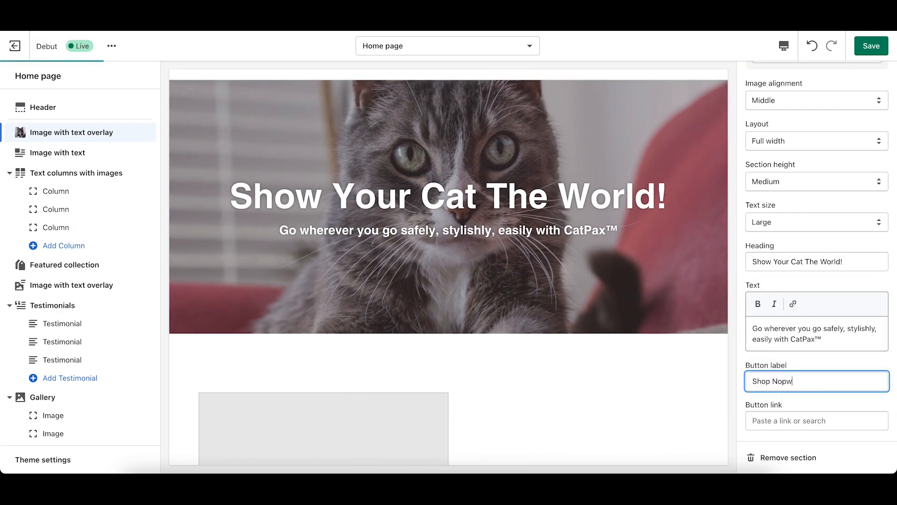
left_click(795, 420)
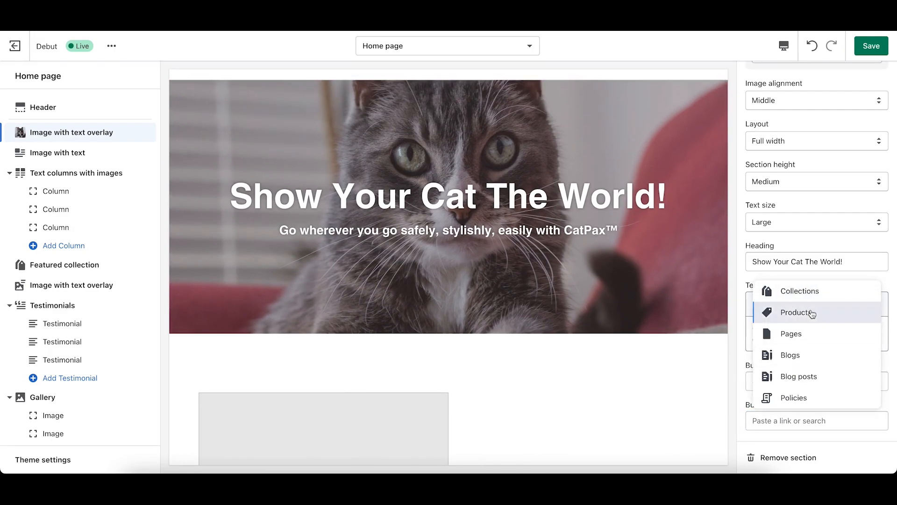
left_click(801, 398)
key("ctrl+s")
Open the home page's Image with text section.
left_click(92, 174)
left_click(57, 152)
right_click(104, 149)
left_click(302, 226)
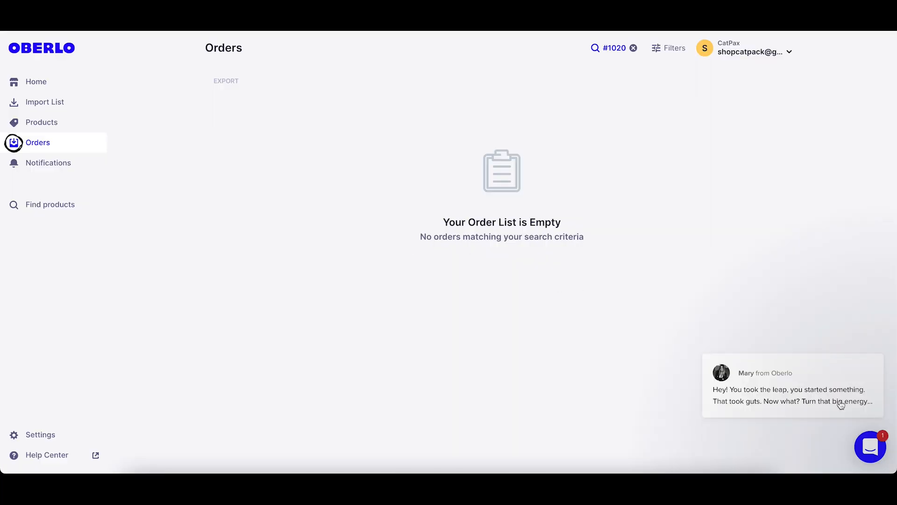
Assign the pet carrier backpack in Oberlo's import list to the Home page collection and import it to the store.
left_click(14, 102)
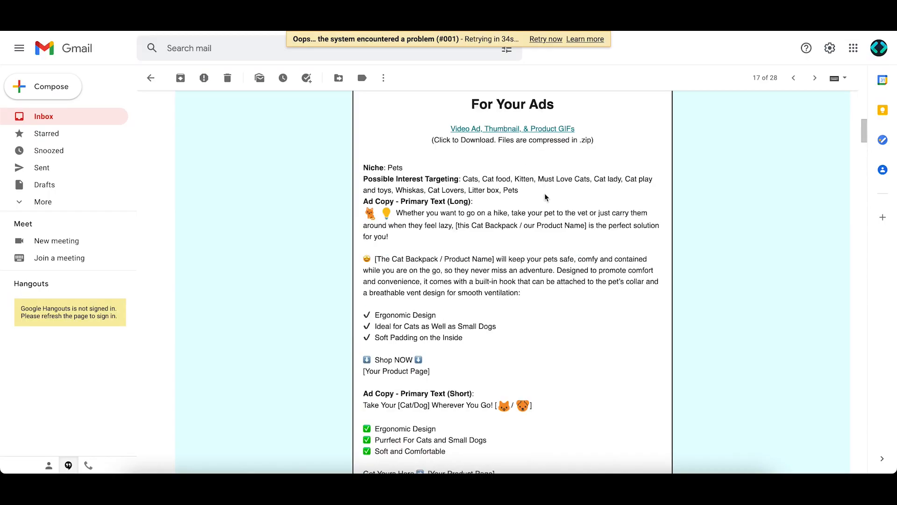
left_click(517, 240)
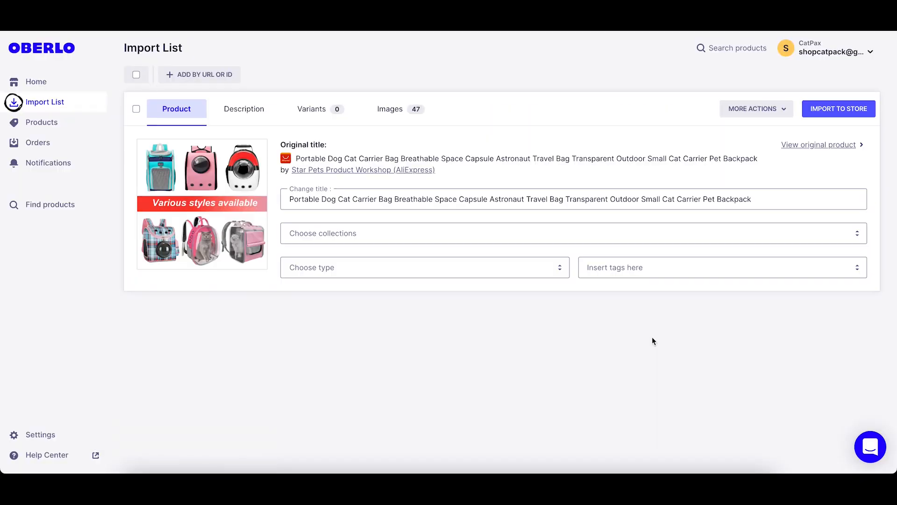
left_click(433, 238)
left_click(308, 257)
left_click(665, 278)
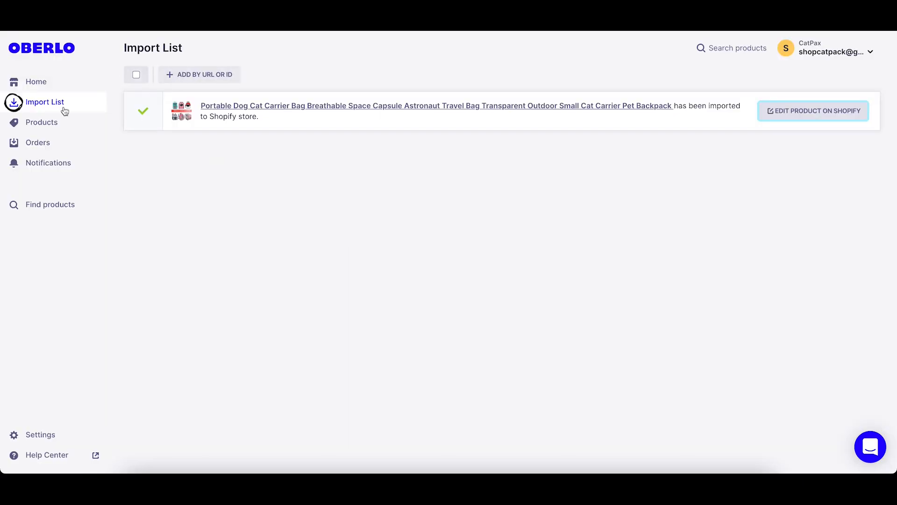
Review the imported backpack's media, variants and organization in Shopify, and examine its supplier listing on AliExpress.
left_click(14, 122)
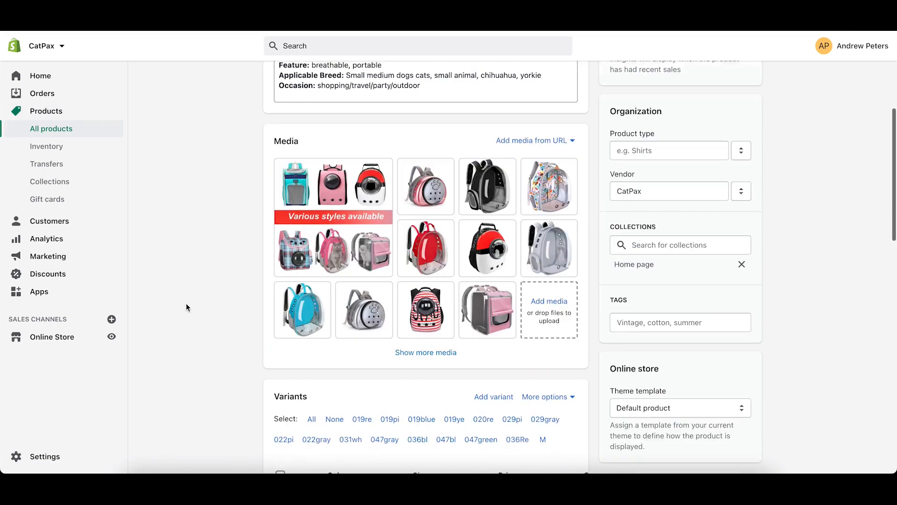
scroll(186, 307, "down", 1)
scroll(453, 360, "up", 2)
scroll(198, 69, "up", 5)
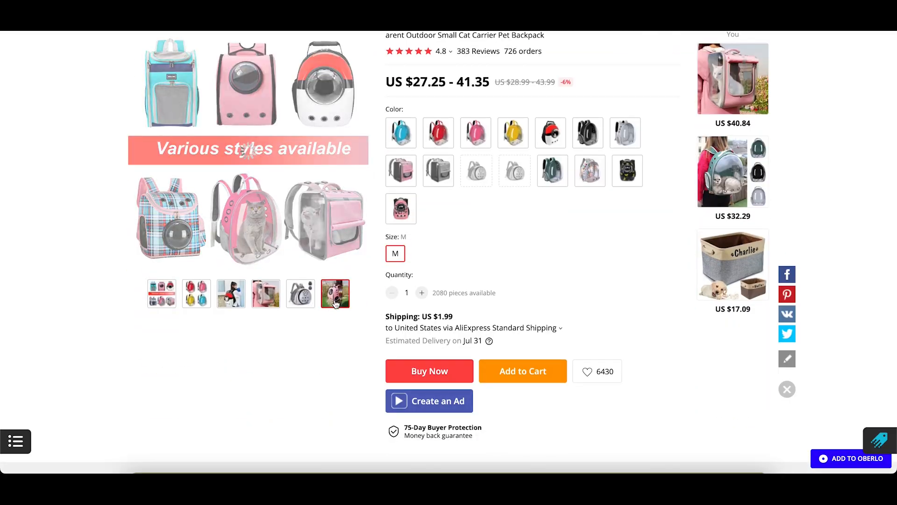
scroll(274, 349, "down", 15)
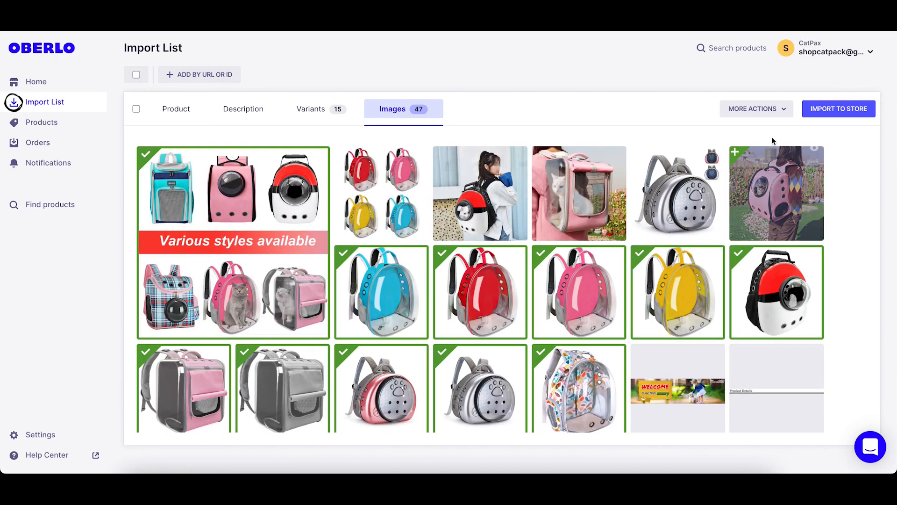
Select additional backpack photos for the product among the images in Oberlo's import list.
scroll(681, 275, "down", 7)
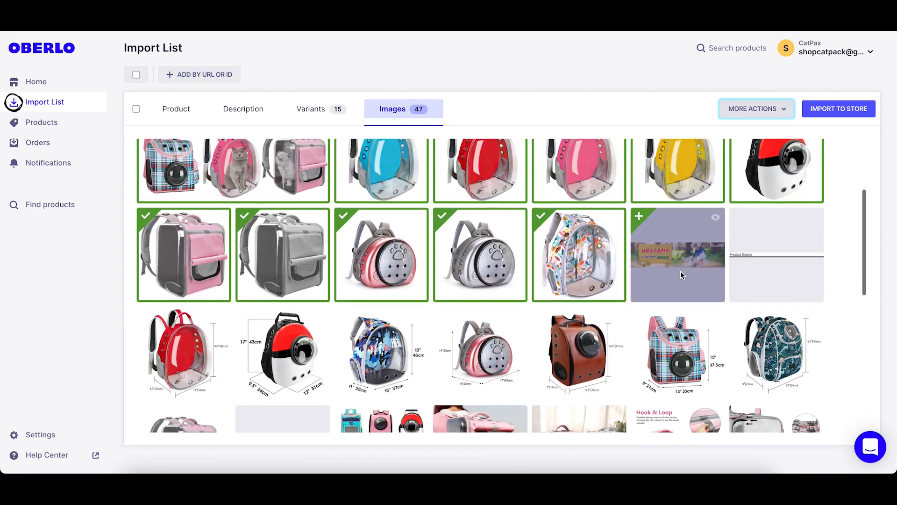
left_click(480, 260)
left_click(579, 261)
left_click(678, 261)
left_click(773, 261)
scroll(767, 327, "down", 4)
left_click(678, 202)
left_click(579, 201)
left_click(381, 301)
left_click(777, 202)
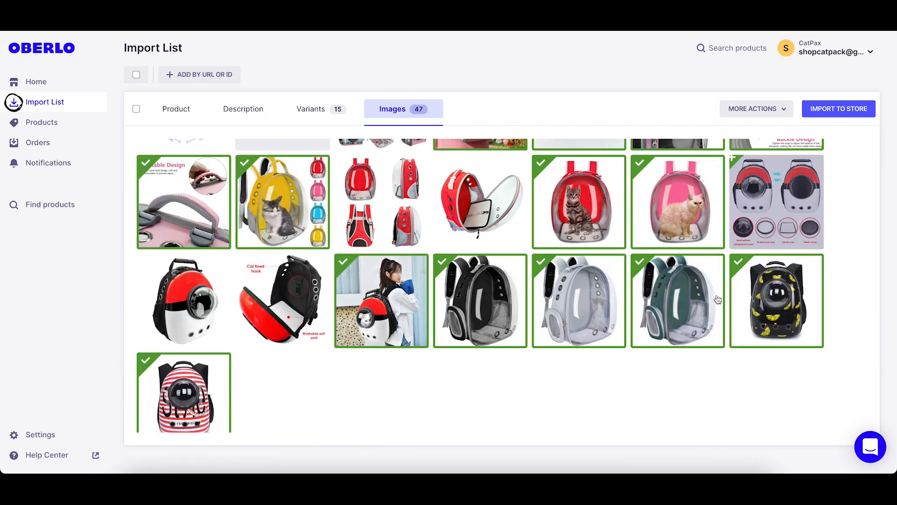
scroll(247, 333, "up", 6)
scroll(225, 281, "down", 1)
left_click(184, 210)
left_click(283, 210)
scroll(299, 211, "up", 6)
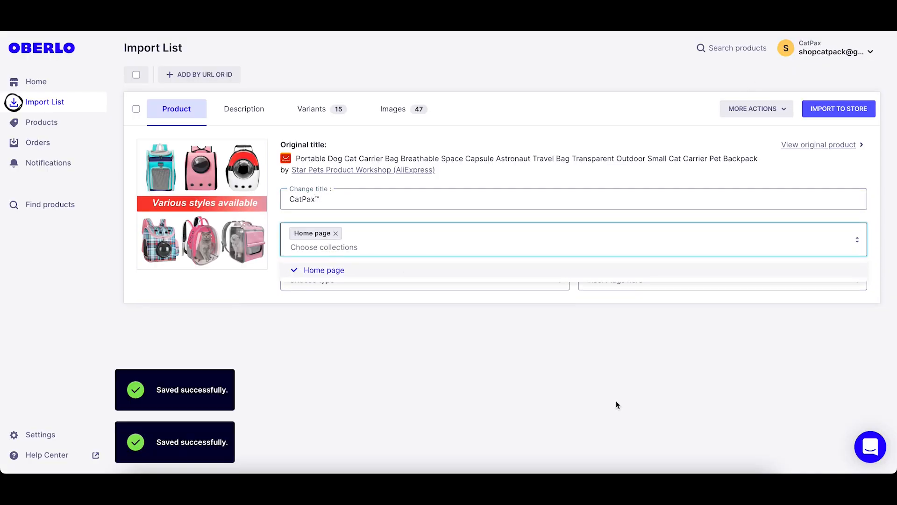
Title the product "The CatPax™", assign it to the Home page collection and import it to the store.
type("TheCatPax™")
left_click(471, 278)
left_click(832, 109)
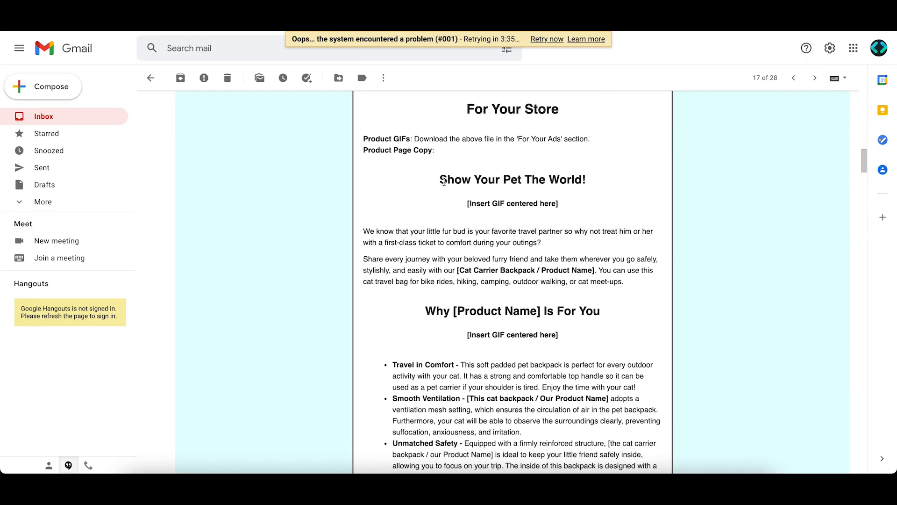
Copy the email's product page copy into the Shopify product description and format the "Why [Product Name] Is For You" title as Heading 2.
left_click_drag(443, 181, 593, 225)
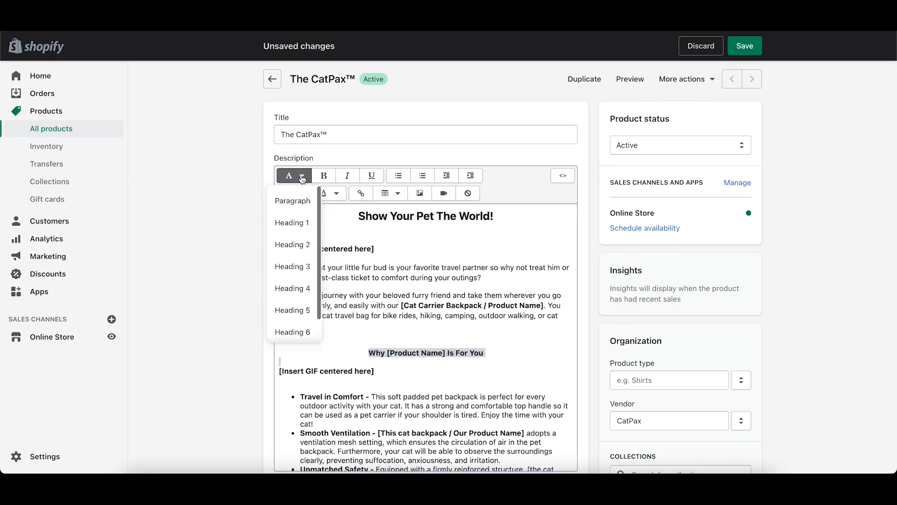
left_click(292, 245)
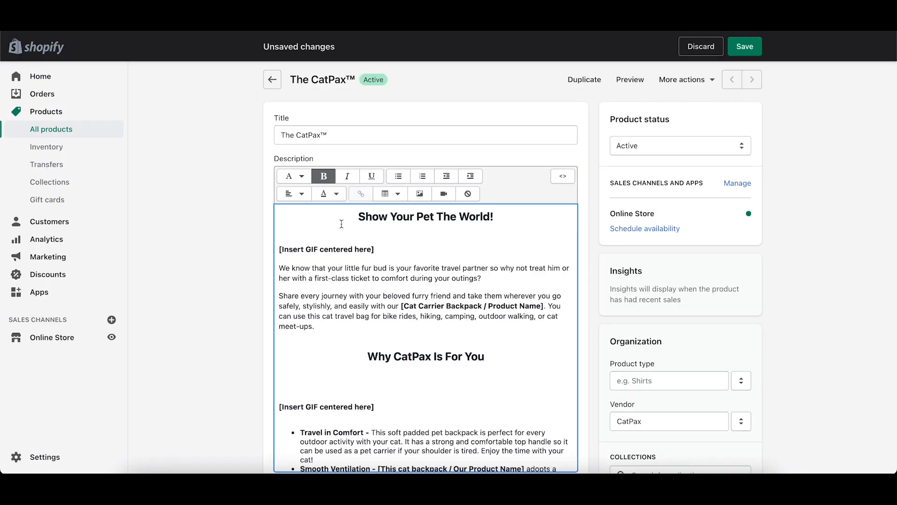
Delete the "[Insert GIF centered here]" placeholders and tidy the "Show Your Pet The World!" title in the description.
left_click_drag(374, 380, 269, 383)
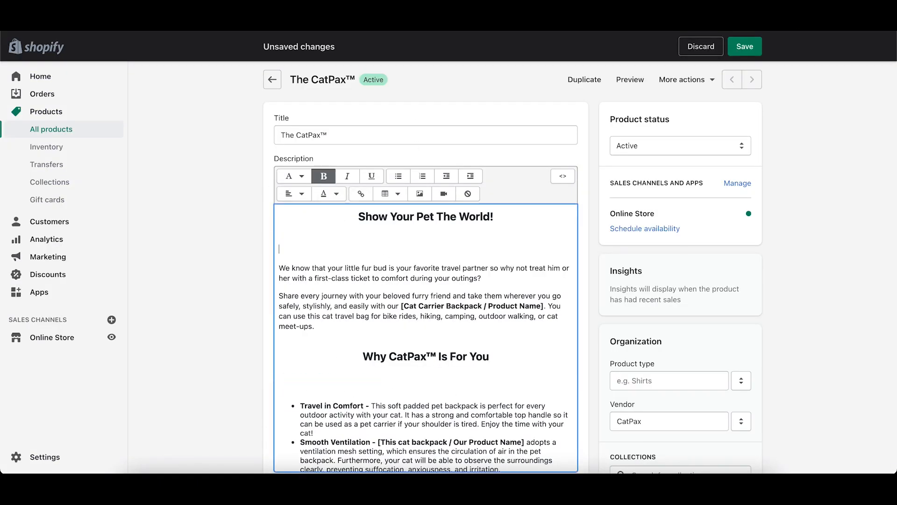
key("BackSpace")
left_click_drag(494, 217, 356, 216)
left_click(302, 176)
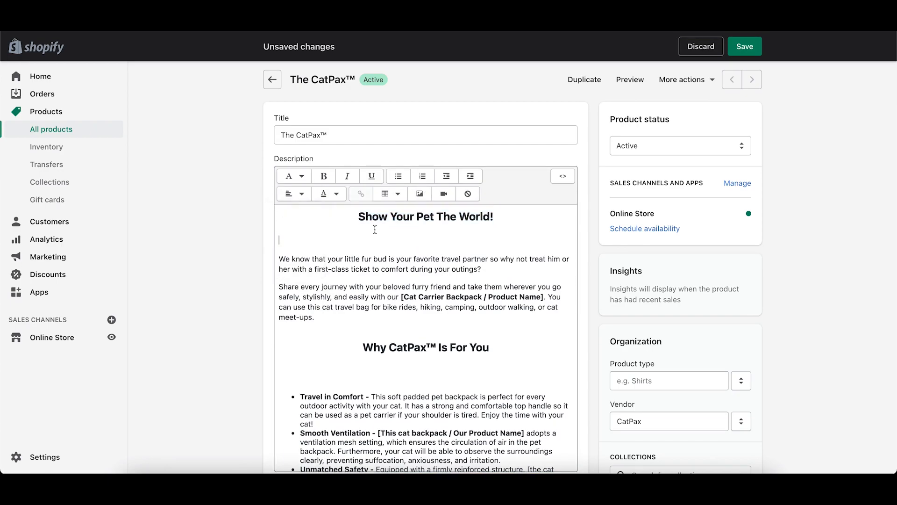
Replace the product name placeholders in the description's bullets and closing paragraph with "CatPax™" wording such as "Our CatPax™".
scroll(384, 281, "down", 5)
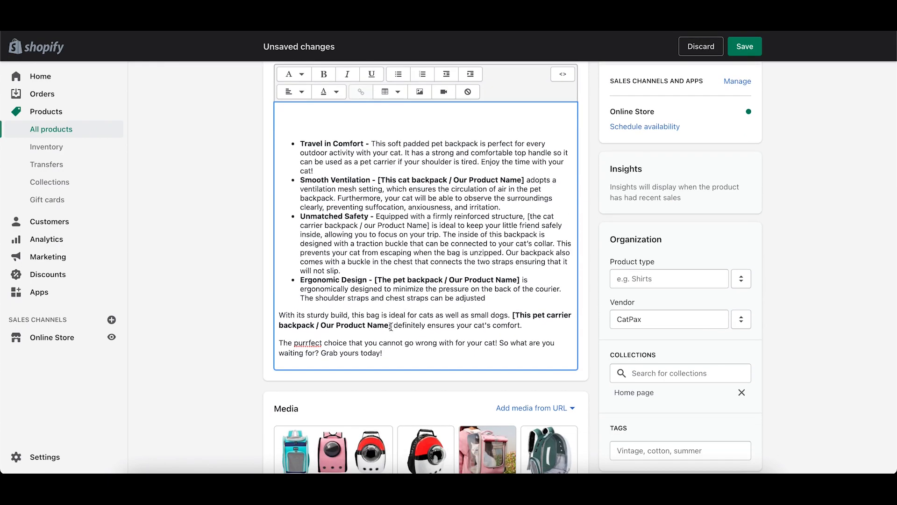
type("Our CatPax™")
left_click_drag(430, 226, 377, 221)
type("our CatPax™")
scroll(438, 203, "up", 1)
type("O")
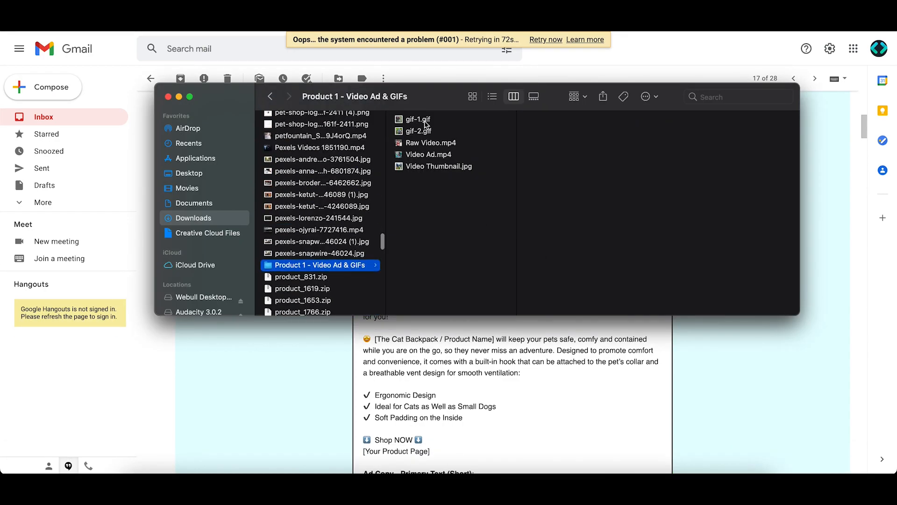
Upload gif-1.gif and gif-2.gif from the "Product 1 - Video Ad & GIFs" folder to the description's image library.
key("Right")
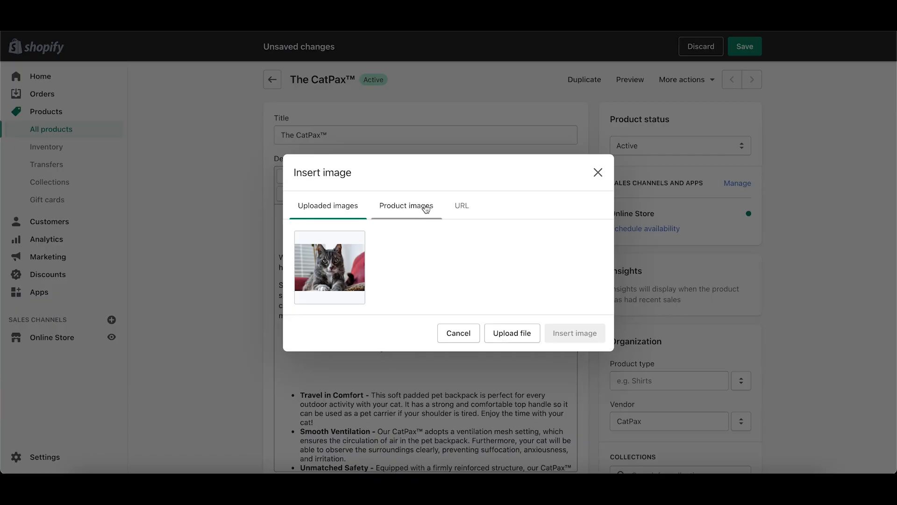
left_click(512, 333)
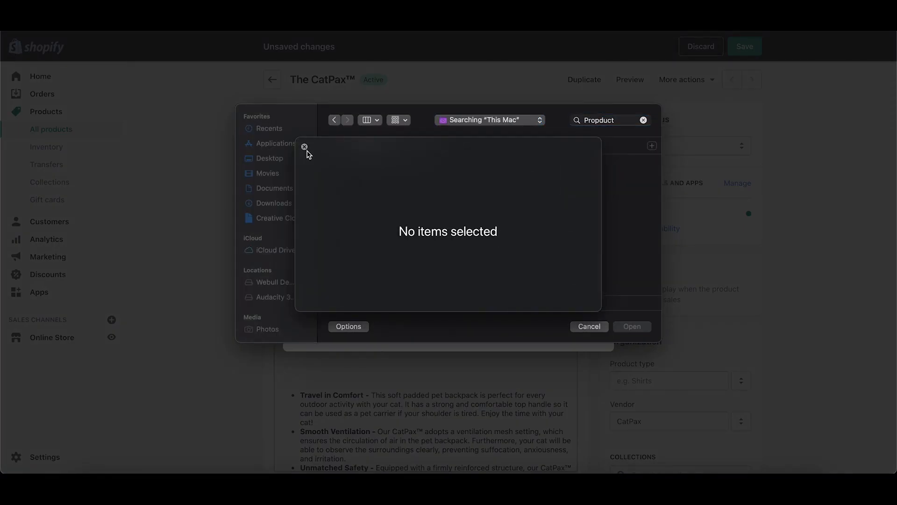
scroll(391, 245, "down", 5)
left_click(391, 199)
left_click(463, 147)
left_click(632, 327)
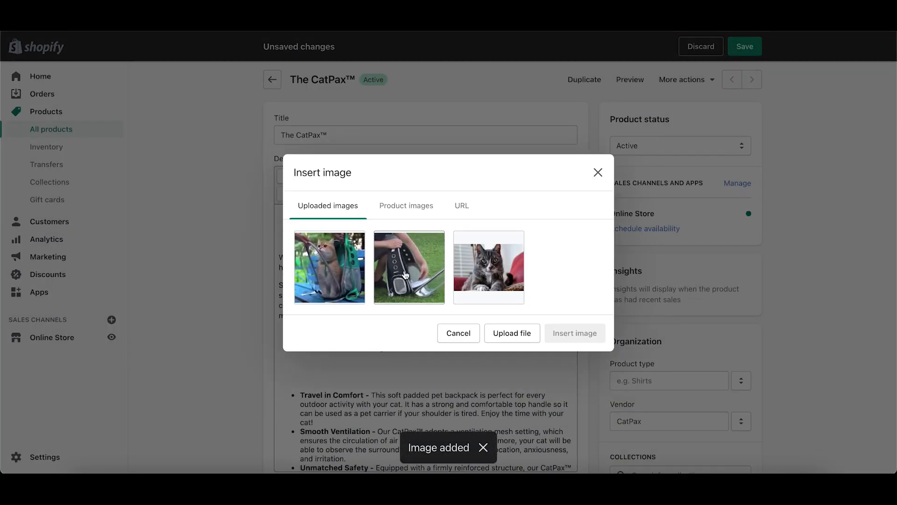
Insert the black backpack GIF centered below the "Show Your Pet The World!" title and reduce its size.
left_click(396, 290)
left_click(574, 387)
left_click(434, 262)
left_click_drag(298, 235, 378, 314)
left_click_drag(337, 236, 363, 261)
Insert the GIF of the cat in the backpack at Large (480x480) size below the "Why CatPax™ Is For You" title.
scroll(431, 327, "down", 4)
left_click(431, 345)
left_click(420, 194)
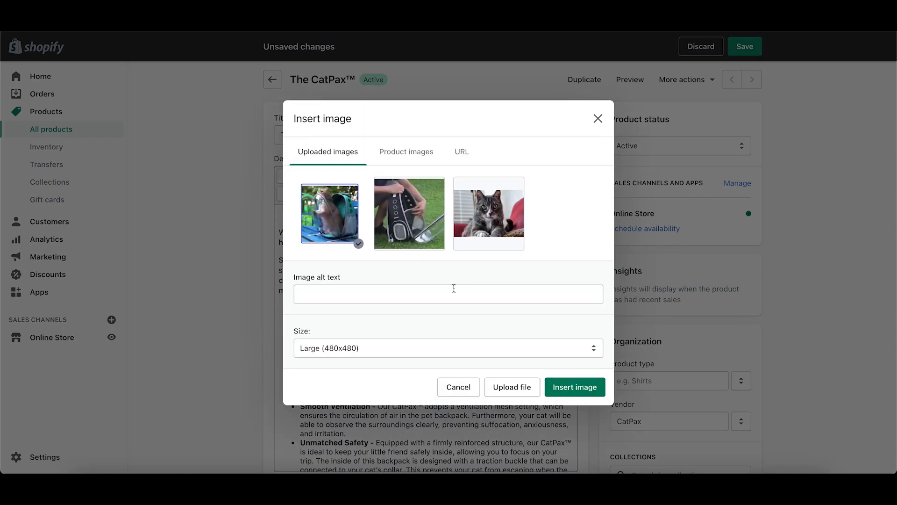
left_click(575, 387)
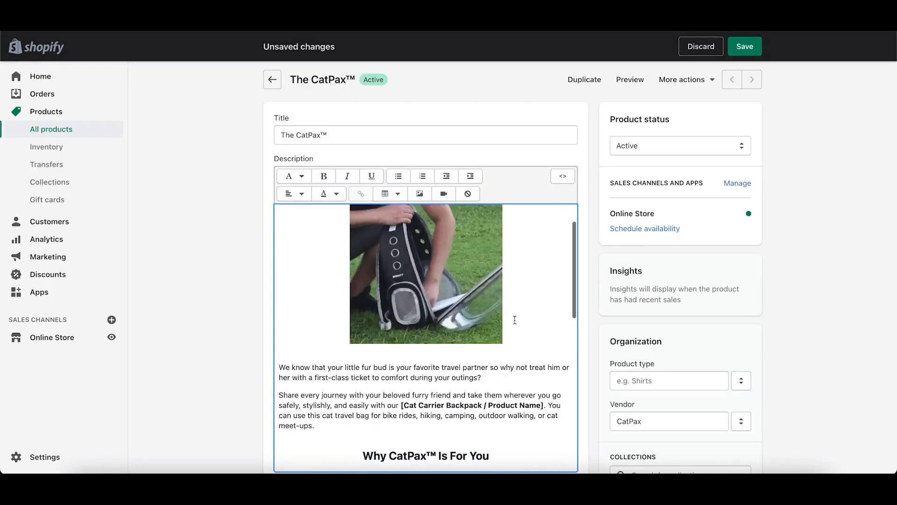
Insert the product image of the woman wearing the red and white backpack at the end of the description.
scroll(515, 320, "down", 10)
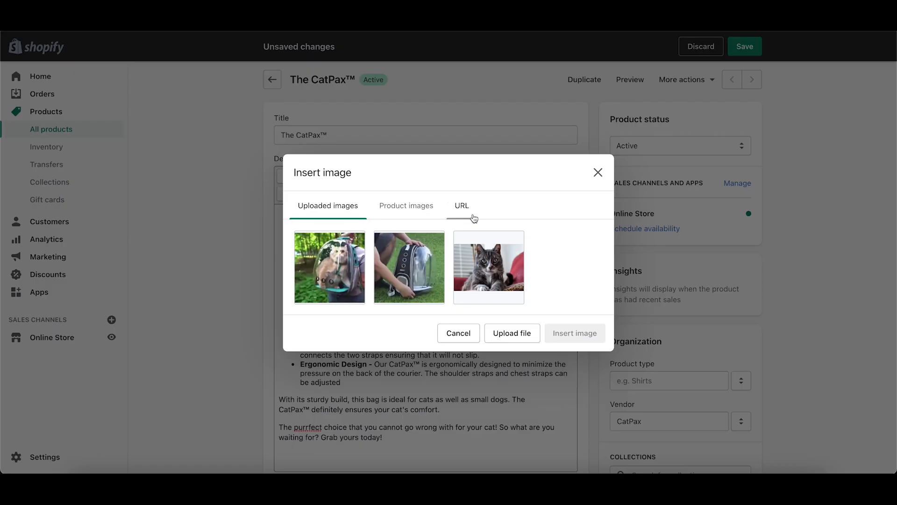
left_click(407, 99)
left_click(574, 440)
scroll(511, 301, "up", 5)
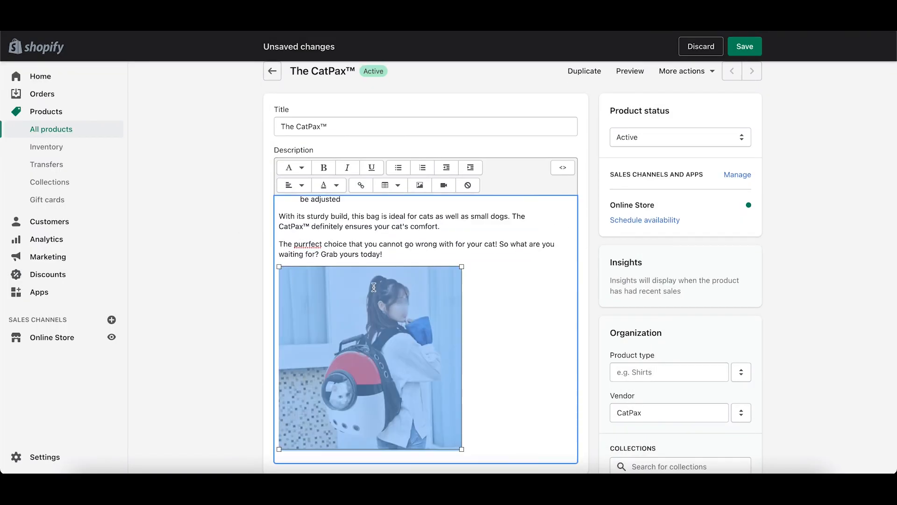
scroll(512, 301, "up", 10)
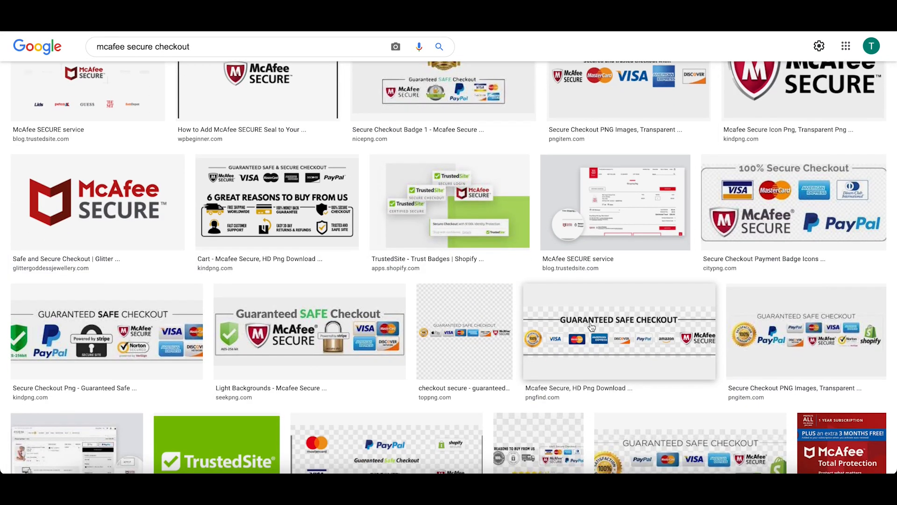
Search Google Images for "mcafee secure checkout" and save the pngfind.com "Guaranteed Safe Checkout" badge image.
left_click(591, 327)
right_click(679, 134)
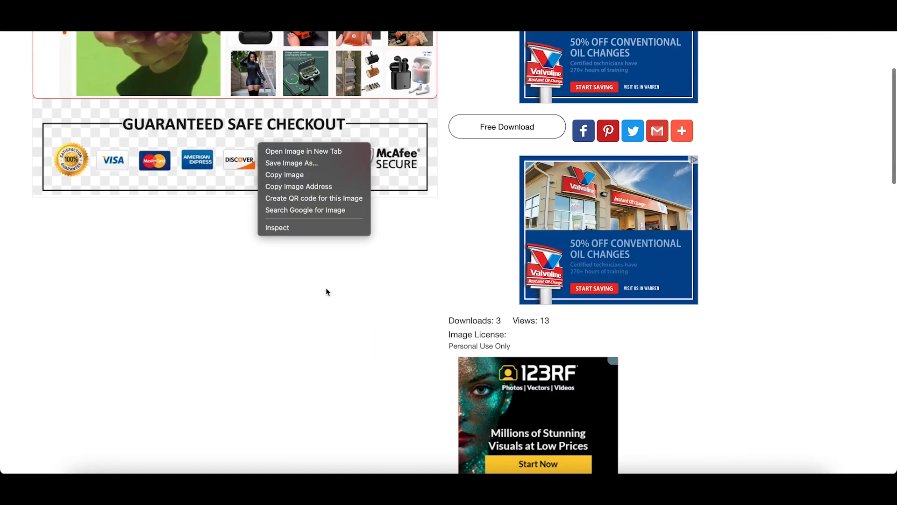
left_click(308, 163)
key("Return")
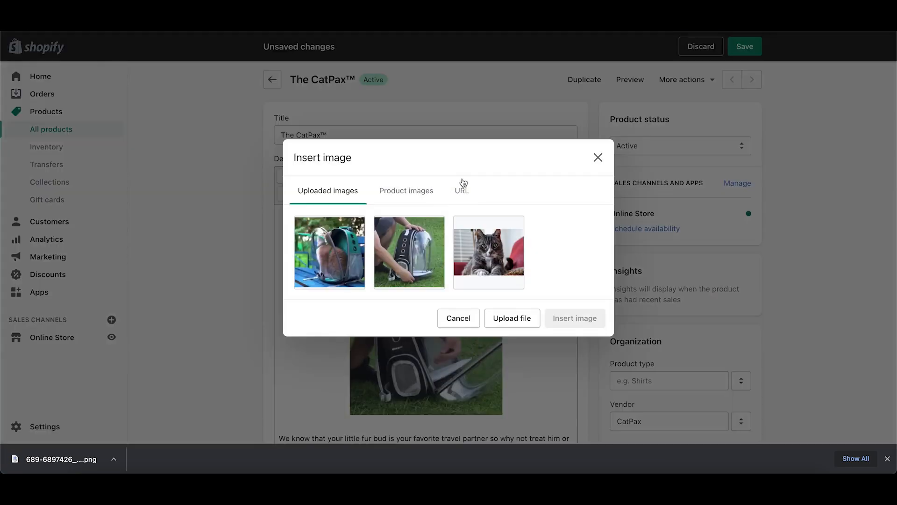
Upload the saved safe checkout badge and insert it into the Shopify product description.
left_click(511, 316)
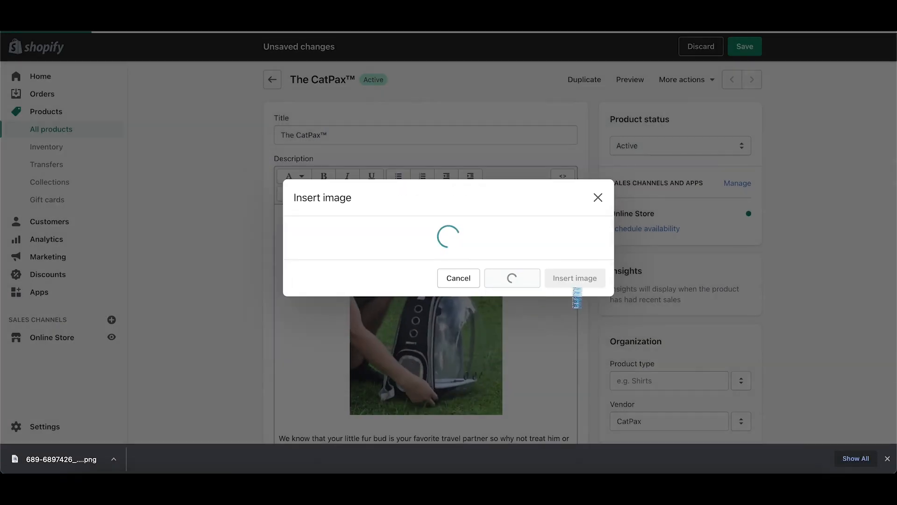
left_click(577, 277)
left_click(257, 146)
right_click(732, 146)
left_click(778, 254)
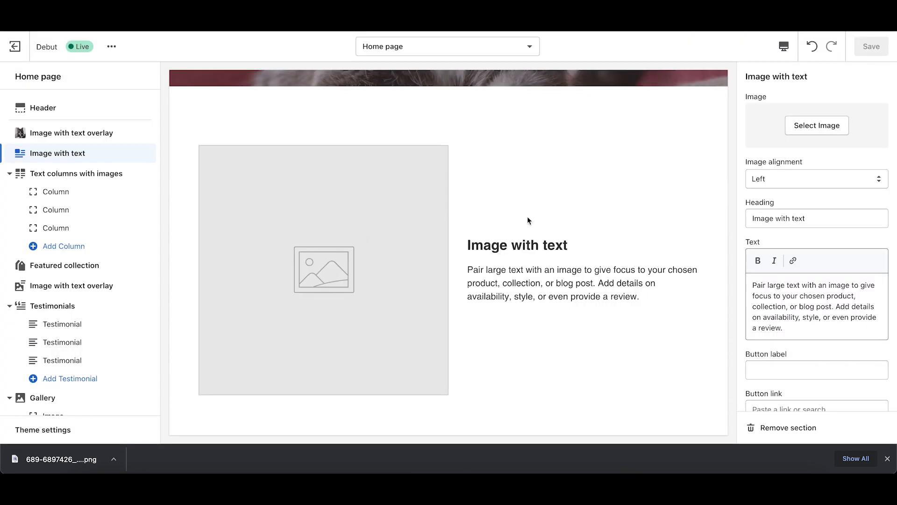
Hide the home page's Image with text, Featured collection and second Image with text overlay sections.
right_click(99, 152)
key("Escape")
left_click_drag(148, 153, 148, 155)
left_click(134, 154)
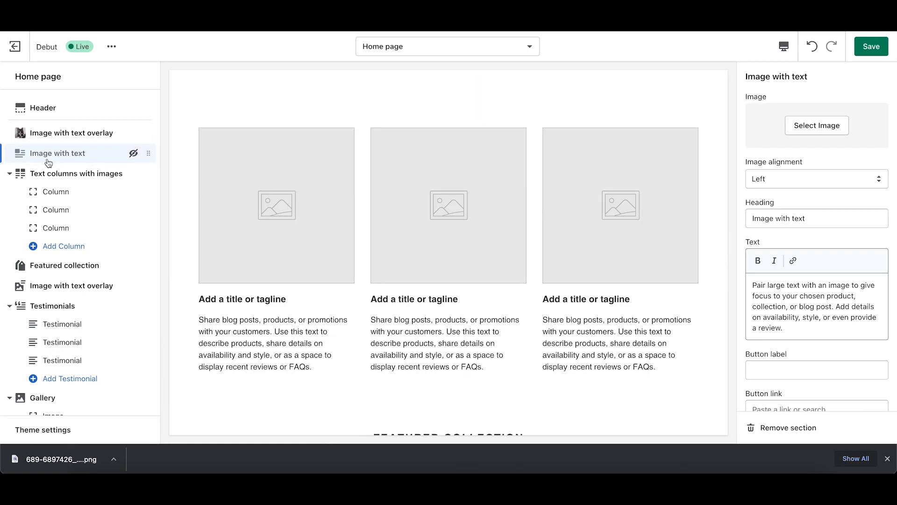
scroll(201, 187, "down", 10)
left_click(133, 265)
left_click(109, 286)
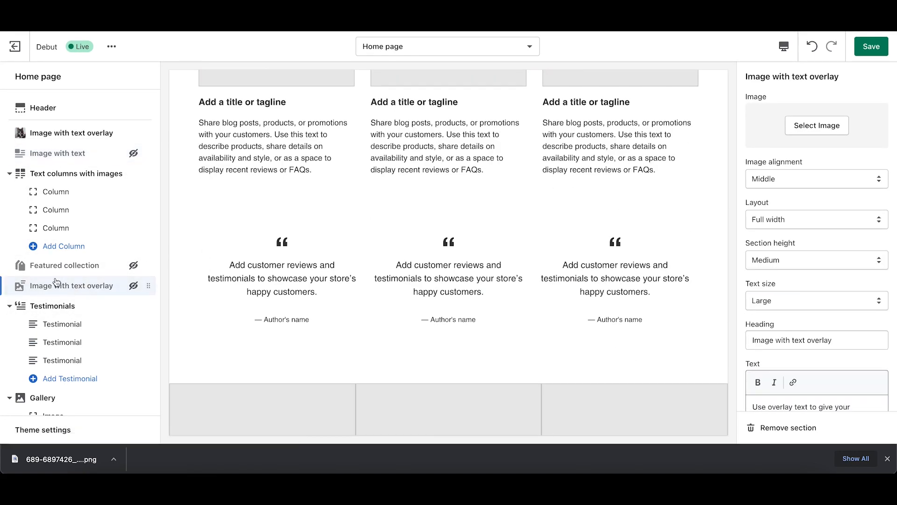
Move the Testimonials section above the Featured collection section.
left_click(111, 309)
left_click_drag(149, 305, 126, 263)
Add a Rich text section to the home page and move it directly below the first Image with text overlay.
scroll(132, 281, "down", 3)
left_click(47, 370)
left_click(45, 337)
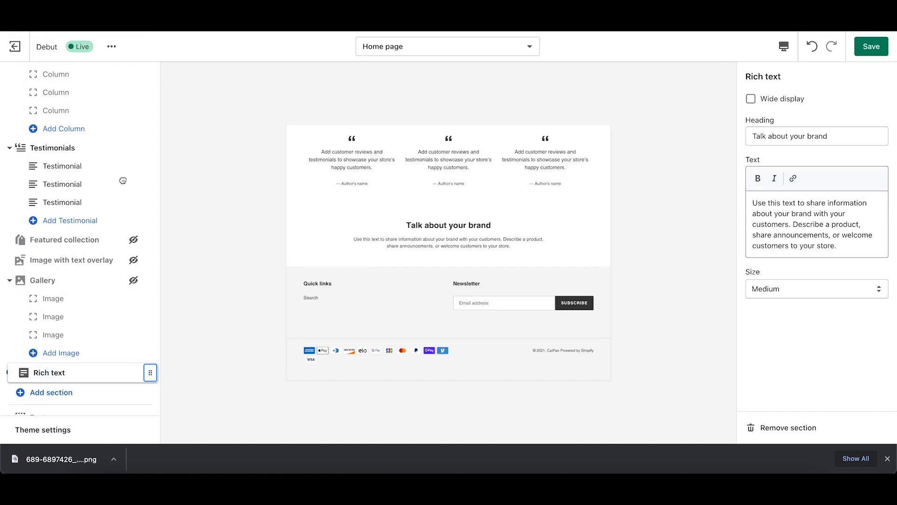
left_click_drag(148, 372, 50, 157)
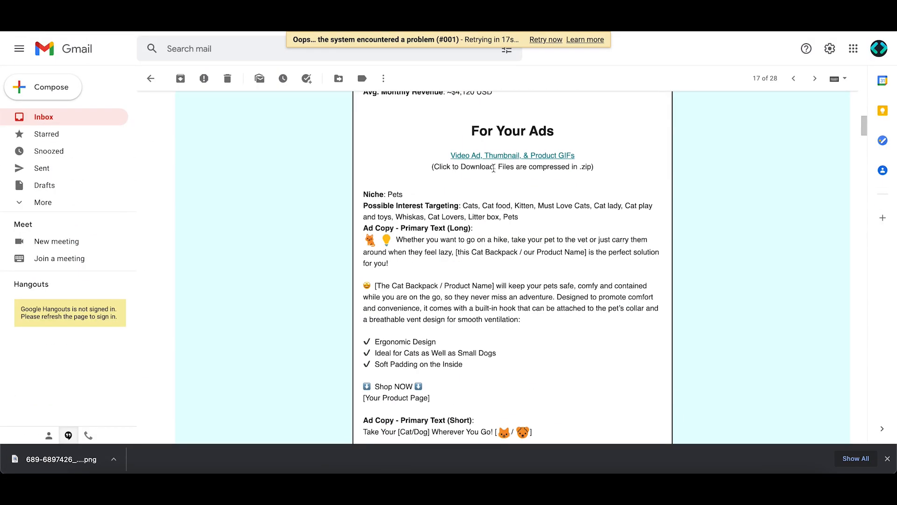
Head the Rich text section "The Story of CatPax™" and adapt the email's ad copy as its text, starting "Designed to keep your pets safe".
scroll(489, 151, "down", 6)
scroll(489, 151, "up", 1)
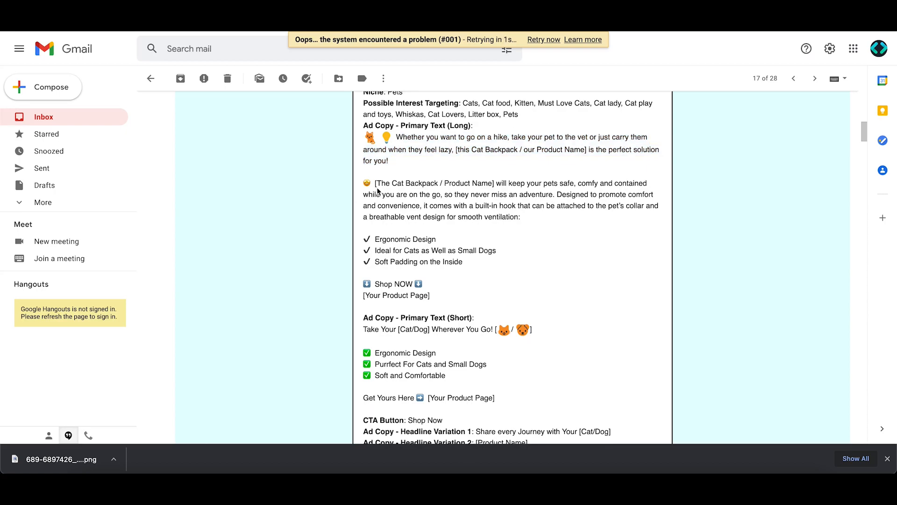
left_click_drag(379, 186, 575, 219)
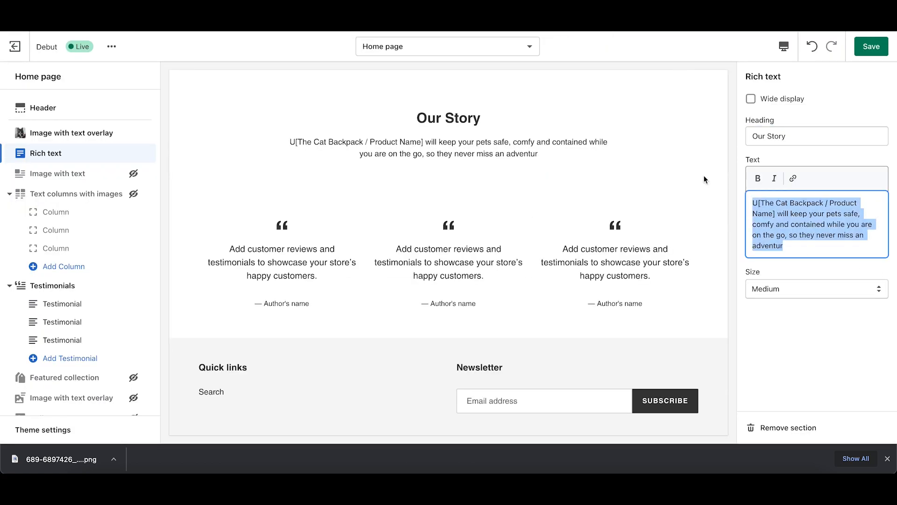
type("[The Cat Backpack / Product Name] will keep your pets safe, comfy and contained while you are on the go, so they never miss an adventure.")
left_click_drag(776, 214, 743, 206)
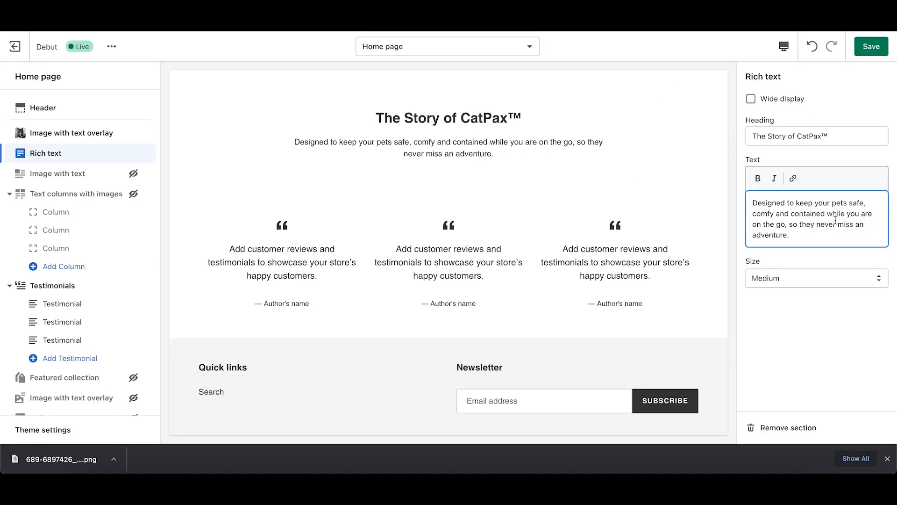
Rewrite the story text to begin "We took time and care in designing The CatPax™" and end "now they don't have to!".
left_click(775, 197)
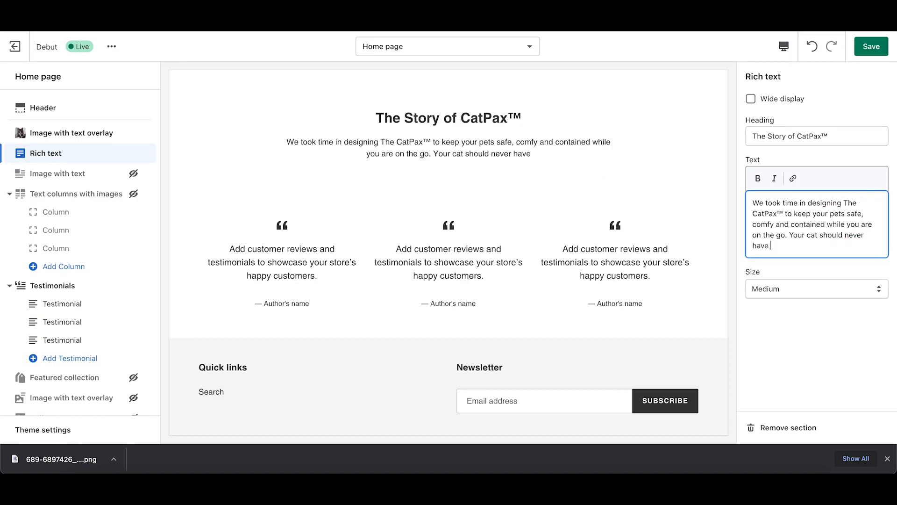
type("n take them with you!")
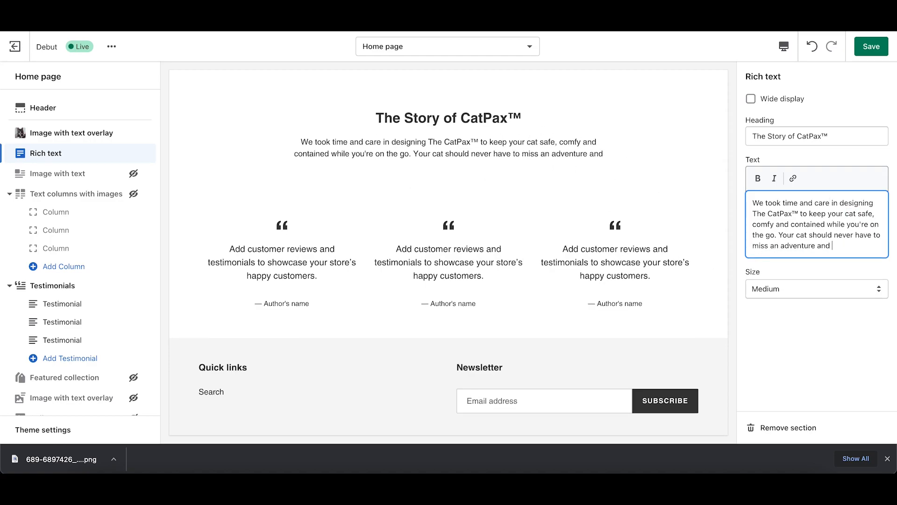
type("now they don't have to!")
In the mobile preview, change the overlay's heading to "Take Your Cat Around The World" and its text to "Wherever you go safely, stylishly, easily with CatPax™".
left_click(784, 46)
left_click(809, 75)
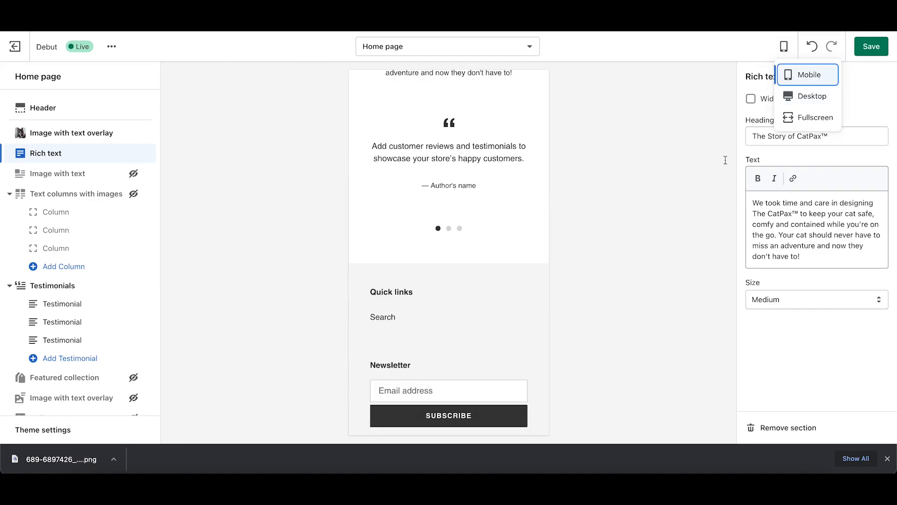
left_click(82, 135)
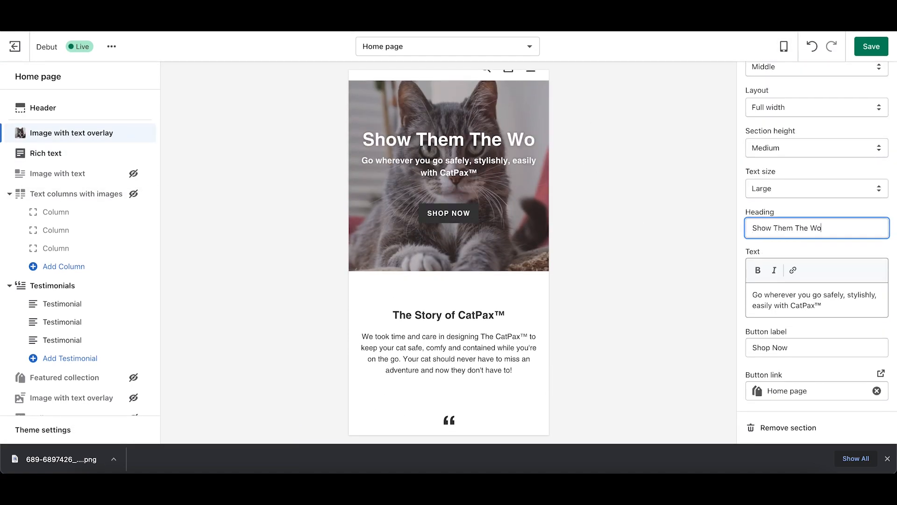
scroll(518, 160, "up", 1)
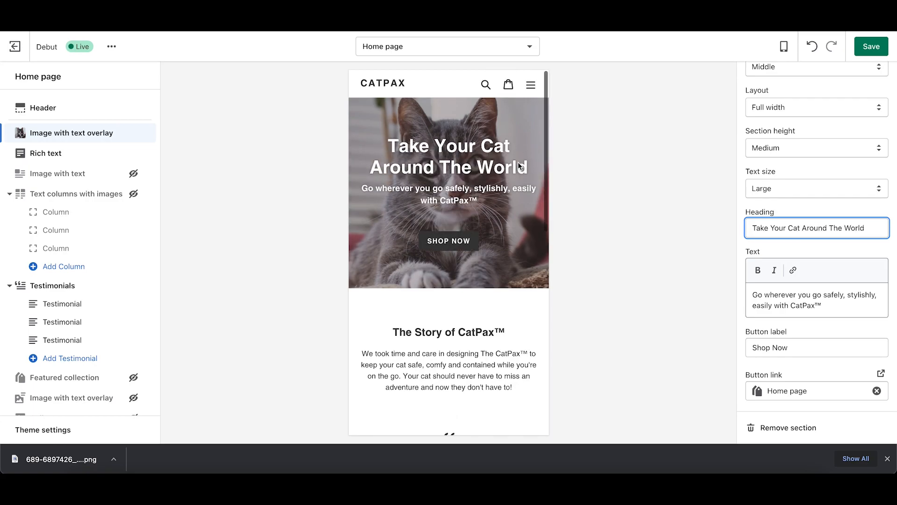
type("r")
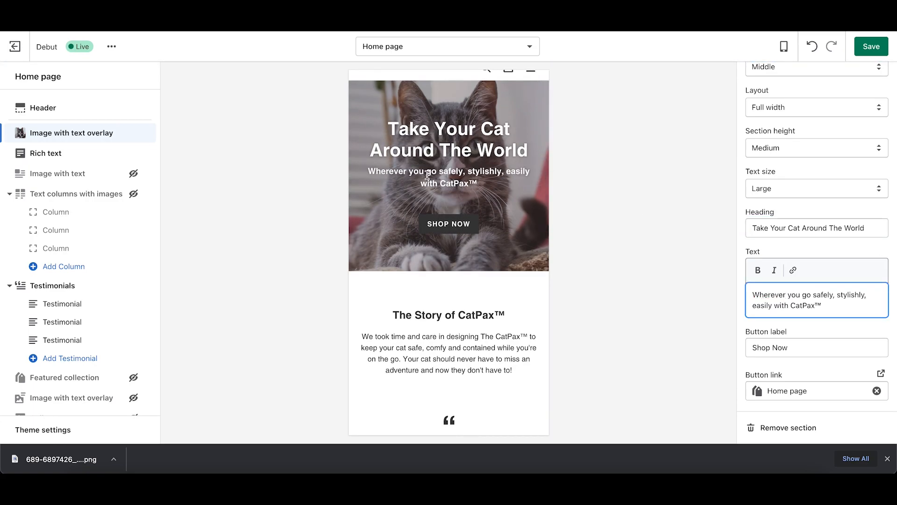
Using the AliExpress reviews, fill the first testimonial with "An excellent backpack! A cat that weighs 3.5 kg fits comfortably." and an author name.
scroll(368, 193, "down", 5)
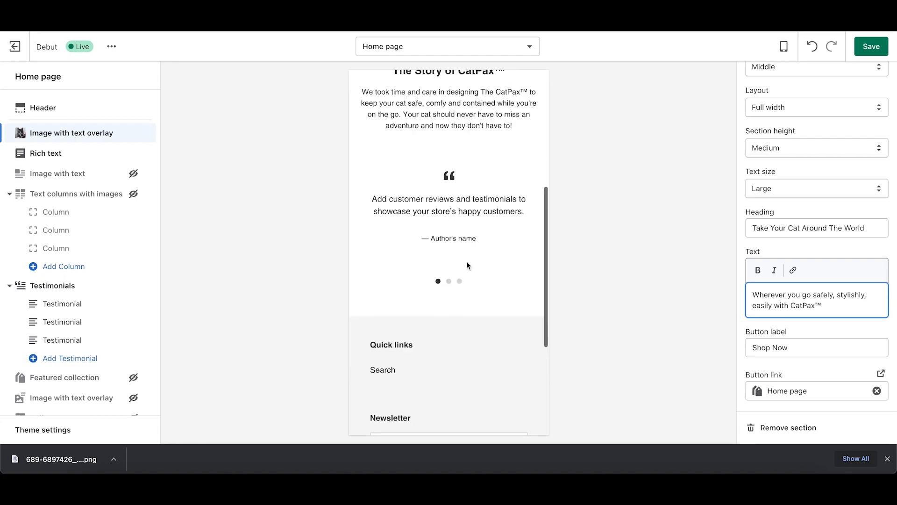
scroll(75, 280, "down", 1)
left_click(71, 367)
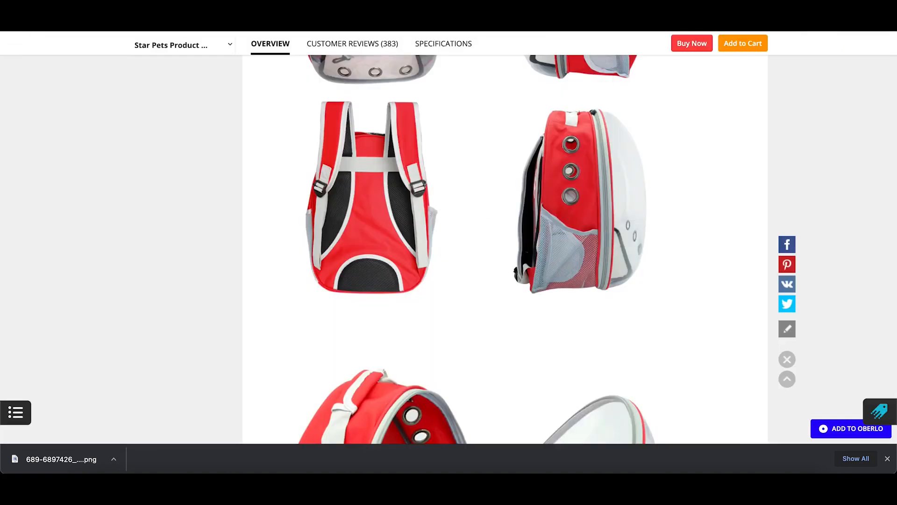
scroll(419, 276, "down", 10)
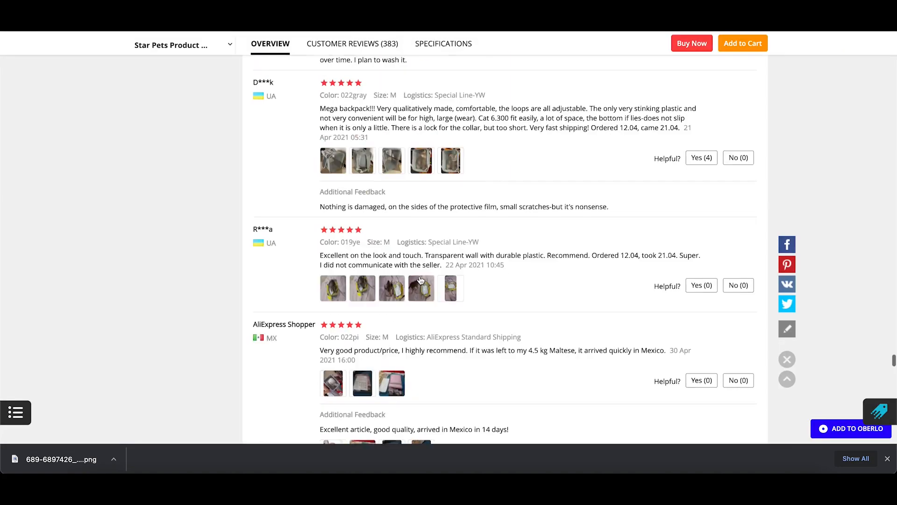
scroll(320, 251, "down", 10)
left_click_drag(320, 106, 382, 106)
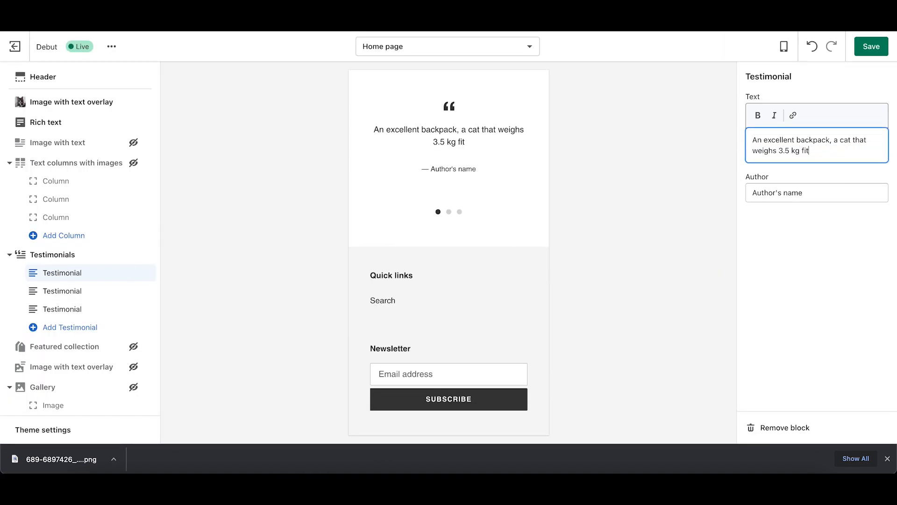
type("Jason R.")
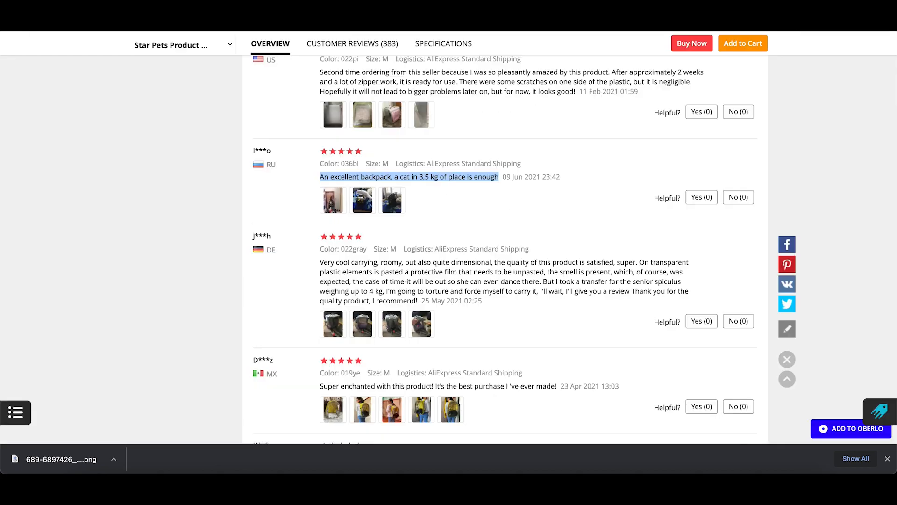
Replace the second testimonial's text with the AliExpress review beginning "Very cool carrying, roomy, but also quite dimensional".
scroll(418, 154, "down", 3)
left_click_drag(319, 150, 418, 154)
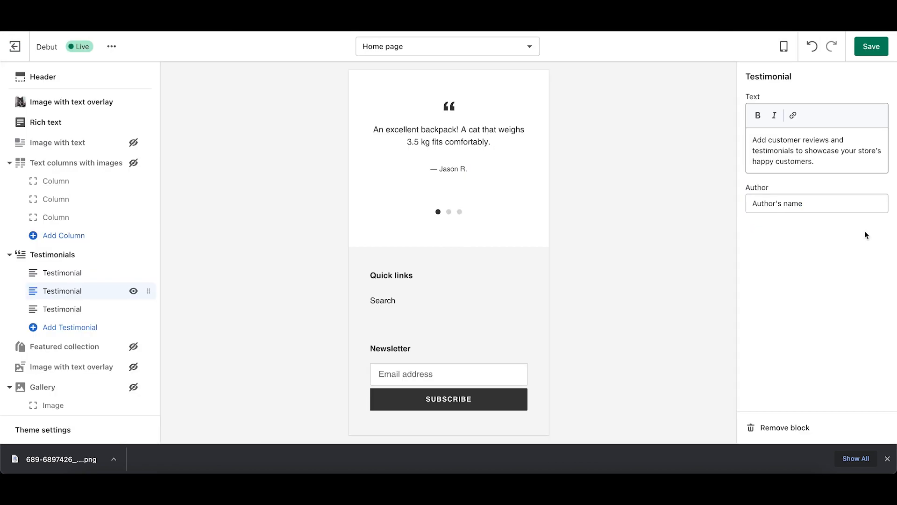
left_click(776, 146)
key("ctrl+a")
type("Very cool carrying, roomy, but also quite dimensional, the quality of this product is satisfied, super")
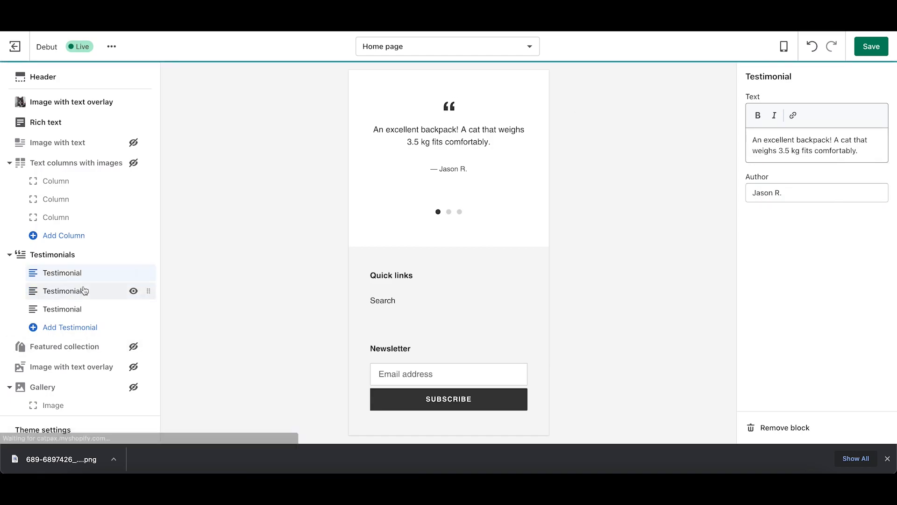
left_click(82, 290)
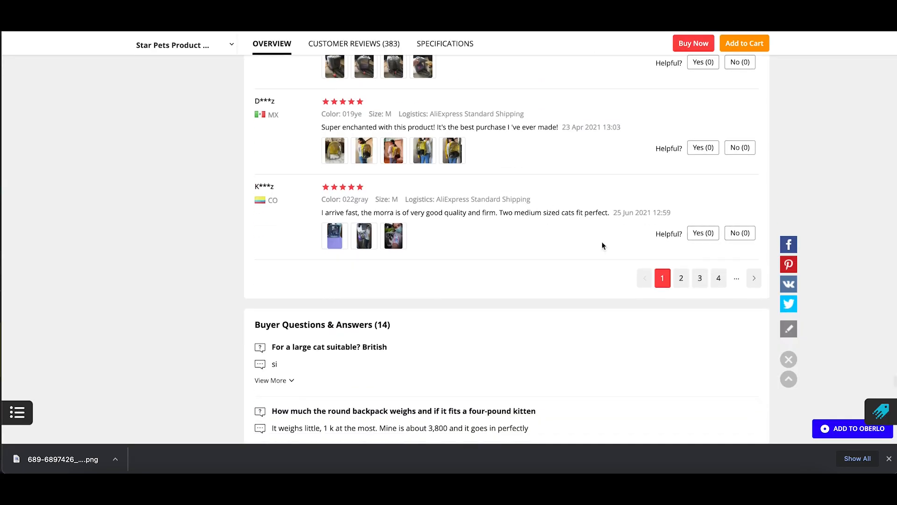
Write the third testimonial as "Got my CatPax yesterday and my cats fit perfectly! I can't wait to take them out on a hike with me." with an author name.
scroll(603, 210, "up", 2)
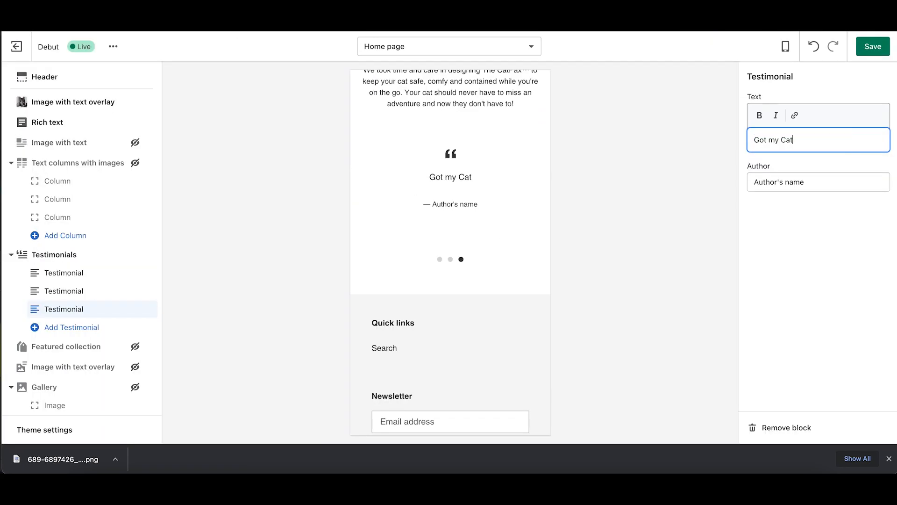
type("Pax yesterday and my")
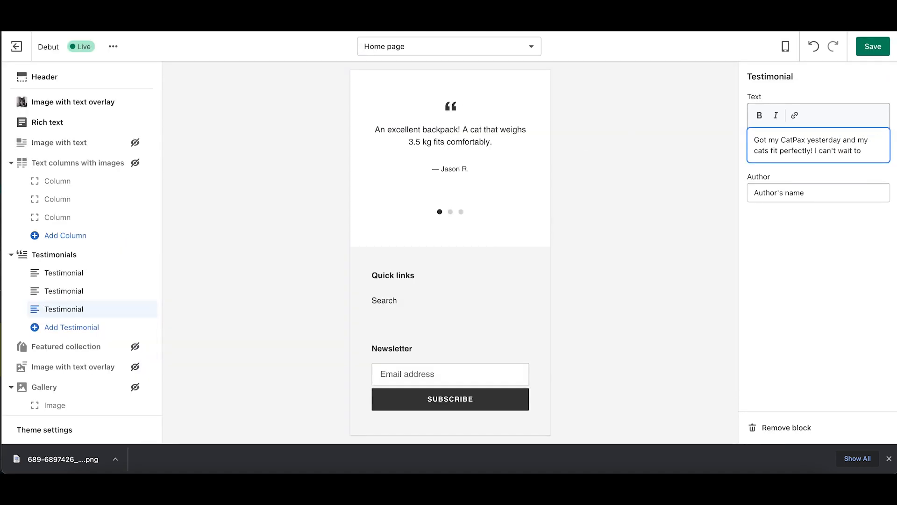
type("take them out on a hike with me.")
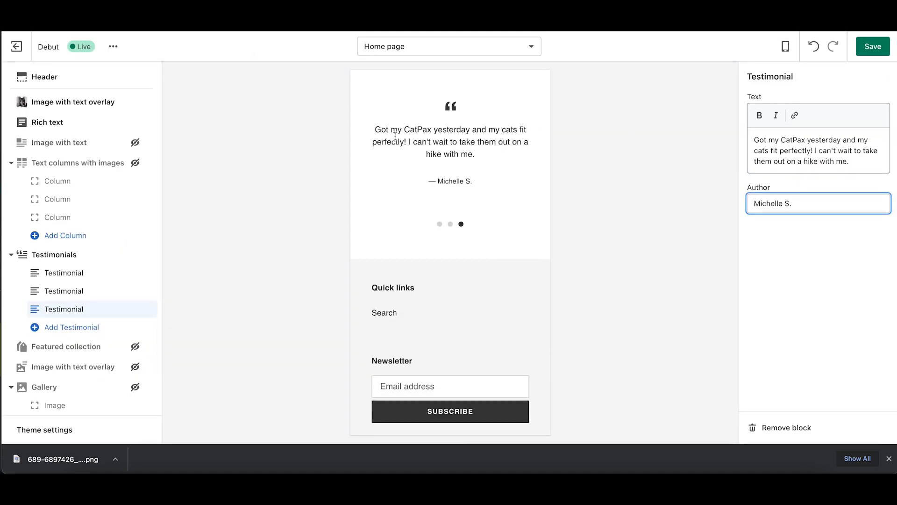
left_click(54, 254)
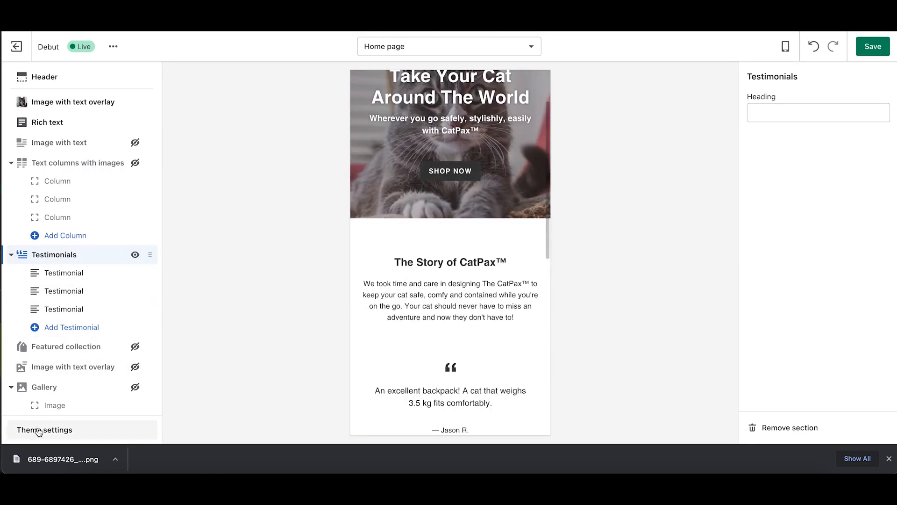
Add a Featured product section showing The CatPax™ and move it directly above the Testimonials section.
scroll(45, 421, "down", 3)
left_click(47, 371)
left_click(86, 208)
left_click(818, 114)
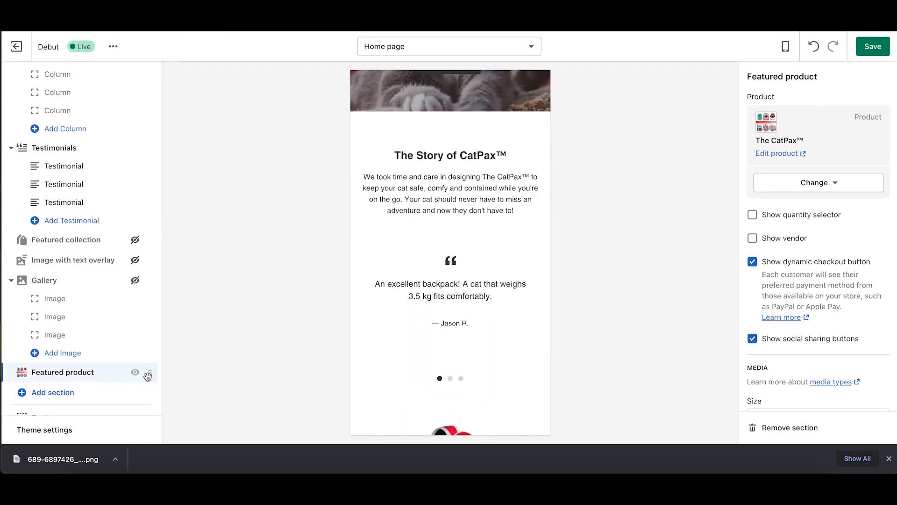
left_click_drag(147, 376, 147, 157)
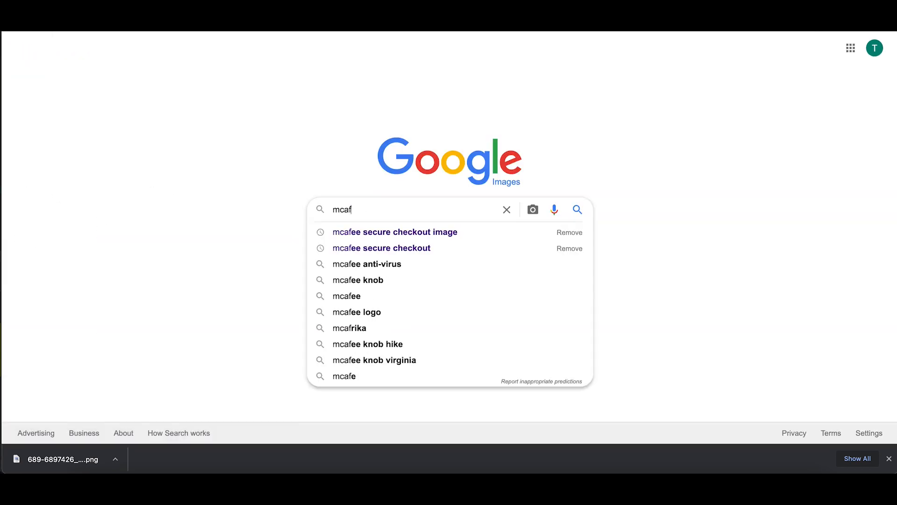
Search Google Images for "mcafee secure checkout image" and copy the "Guaranteed Safe & Secure Checkout" badge with free shipping and 30-day money back.
key("Down")
key("Return")
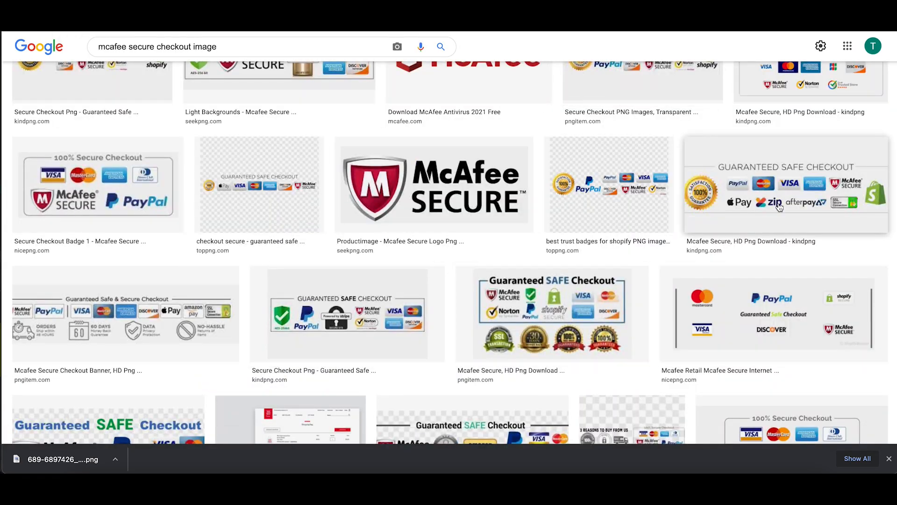
left_click(780, 207)
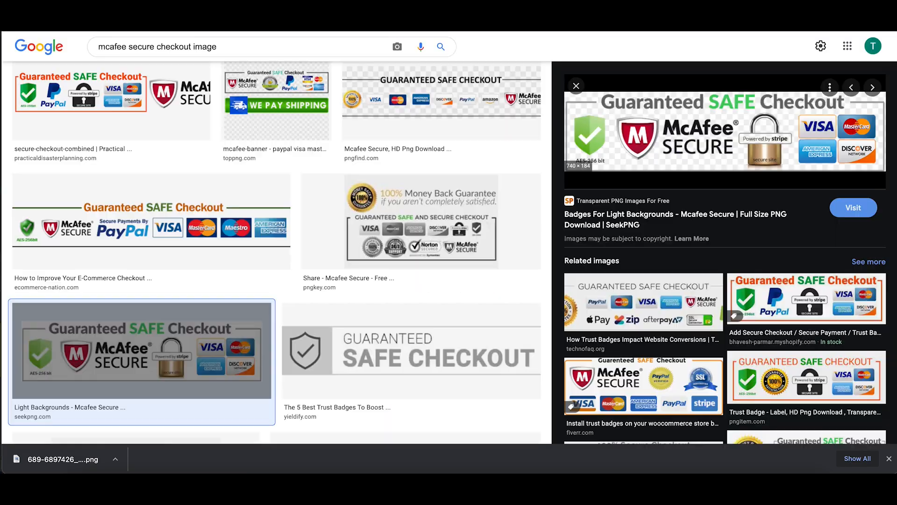
left_click(576, 86)
scroll(408, 223, "down", 20)
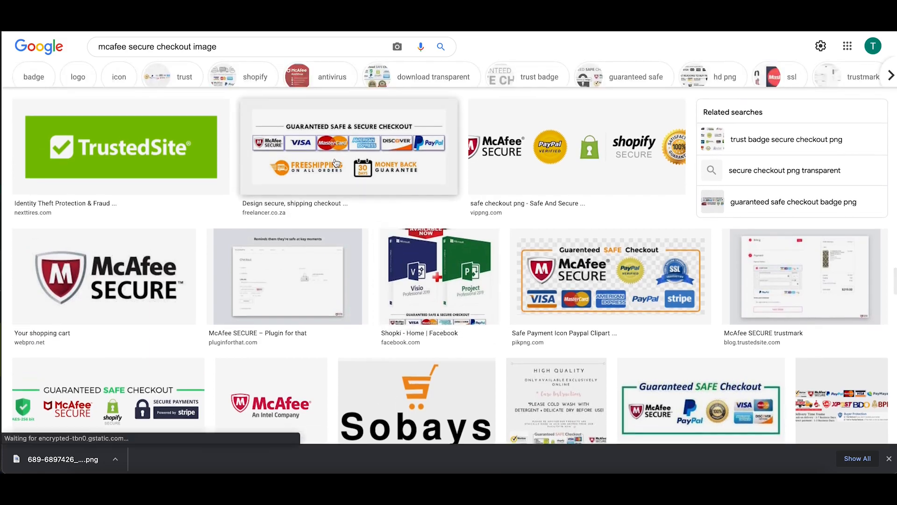
left_click(352, 140)
right_click(732, 179)
left_click(794, 305)
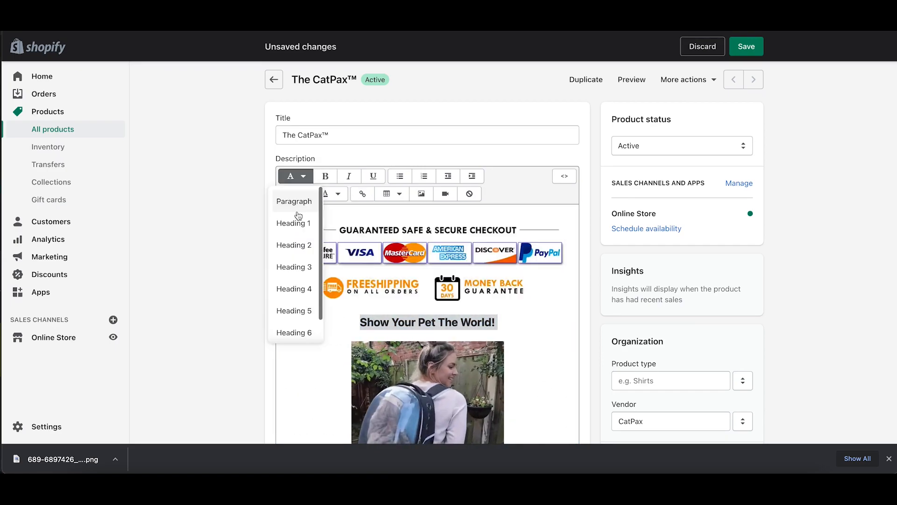
Put the pink backpack photo with the white cat first in The CatPax™ product's media and delete the surplus images.
scroll(518, 257, "down", 9)
scroll(494, 226, "up", 2)
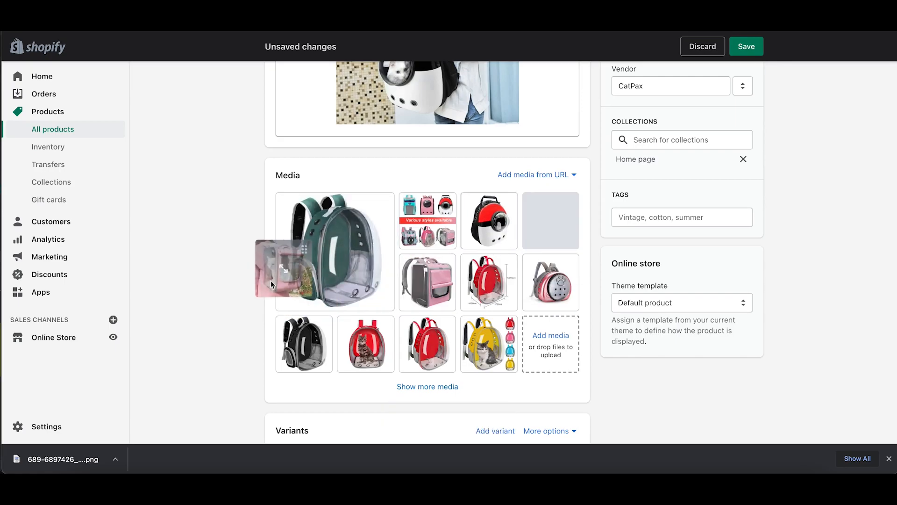
left_click(476, 356)
left_click(812, 48)
left_click(575, 270)
key("Right")
left_click(882, 49)
left_click(308, 343)
left_click(812, 48)
left_click(574, 271)
left_click(375, 333)
left_click(812, 49)
left_click(575, 271)
left_click(429, 213)
left_click(882, 48)
left_click(304, 344)
left_click(811, 48)
left_click(575, 272)
left_click(427, 344)
left_click(839, 49)
left_click(811, 49)
left_click(575, 272)
left_click(447, 299)
left_click(812, 49)
left_click(590, 275)
left_click(488, 343)
left_click(811, 49)
left_click(576, 272)
left_click(427, 387)
scroll(489, 299, "down", 3)
left_click(591, 280)
left_click(427, 303)
left_click(812, 49)
left_click(575, 272)
left_click(307, 367)
left_click(812, 49)
left_click(576, 272)
left_click(314, 392)
left_click(812, 48)
left_click(514, 276)
left_click(881, 49)
left_click(427, 304)
left_click(811, 49)
left_click(576, 269)
left_click(489, 304)
left_click(812, 49)
left_click(576, 272)
left_click(306, 304)
left_click(811, 48)
left_click(576, 272)
left_click(305, 303)
left_click(812, 49)
left_click(576, 272)
left_click(550, 123)
left_click(811, 48)
left_click(584, 273)
left_click(305, 244)
left_click(811, 49)
left_click(576, 272)
left_click(552, 176)
left_click(812, 48)
left_click(575, 272)
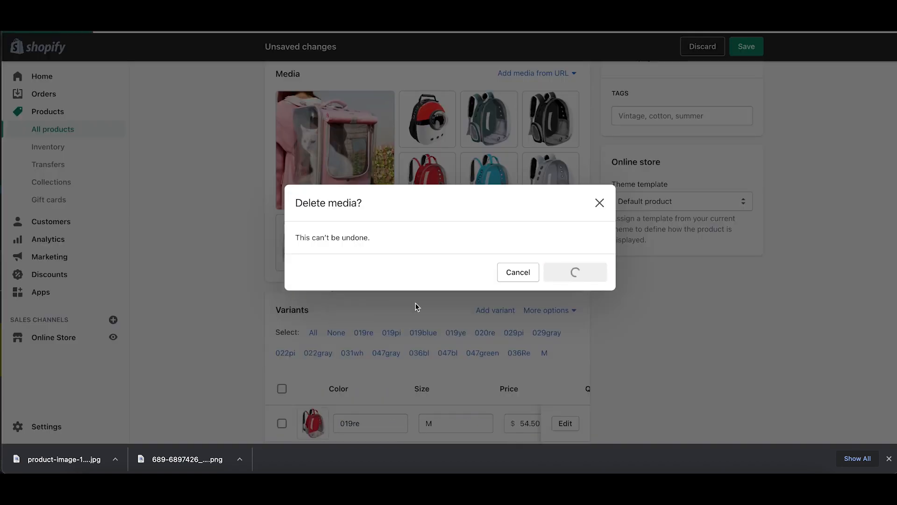
left_click(304, 244)
left_click(813, 49)
left_click(576, 272)
Delete the variants 029gray, 022pi, 022gray, 031wh, 036bl and 036Re and save the product.
scroll(315, 288, "down", 5)
scroll(314, 288, "down", 4)
left_click(282, 184)
left_click(282, 221)
left_click(282, 221)
left_click(281, 259)
left_click(282, 295)
left_click(282, 368)
scroll(354, 276, "up", 7)
scroll(334, 306, "up", 6)
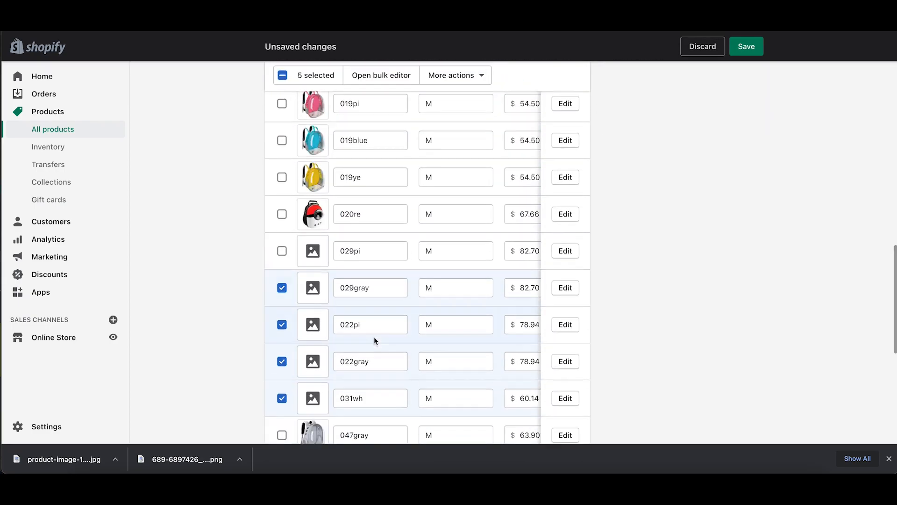
scroll(375, 337, "down", 8)
scroll(369, 258, "up", 10)
left_click(456, 282)
left_click(422, 260)
left_click(587, 273)
scroll(629, 292, "down", 5)
left_click(741, 46)
Assign the pink backpack photo with the white cat to the 029pi variant.
left_click(313, 267)
left_click(411, 169)
left_click(588, 392)
scroll(529, 394, "up", 3)
left_click(542, 108)
left_click(551, 157)
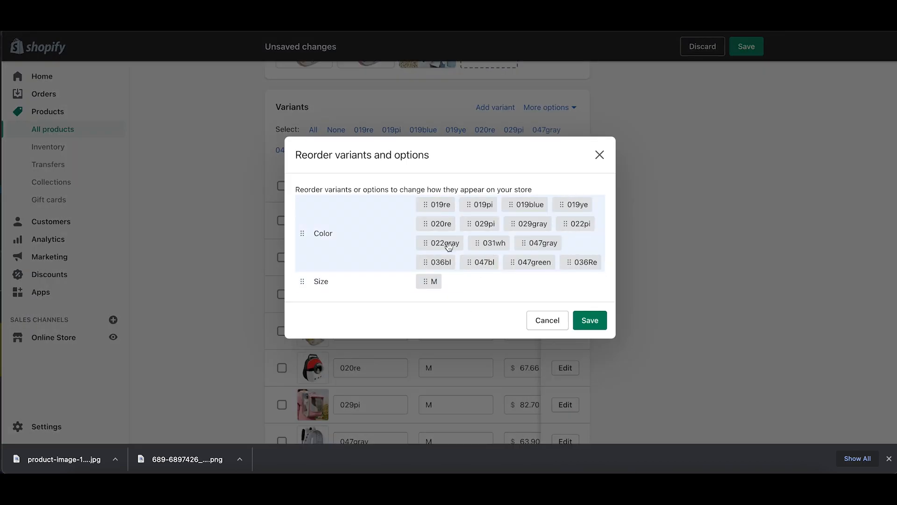
left_click(589, 320)
Remove the Size option from the product's variants and save the product.
left_click(549, 107)
left_click(539, 137)
left_click(585, 253)
left_click(589, 306)
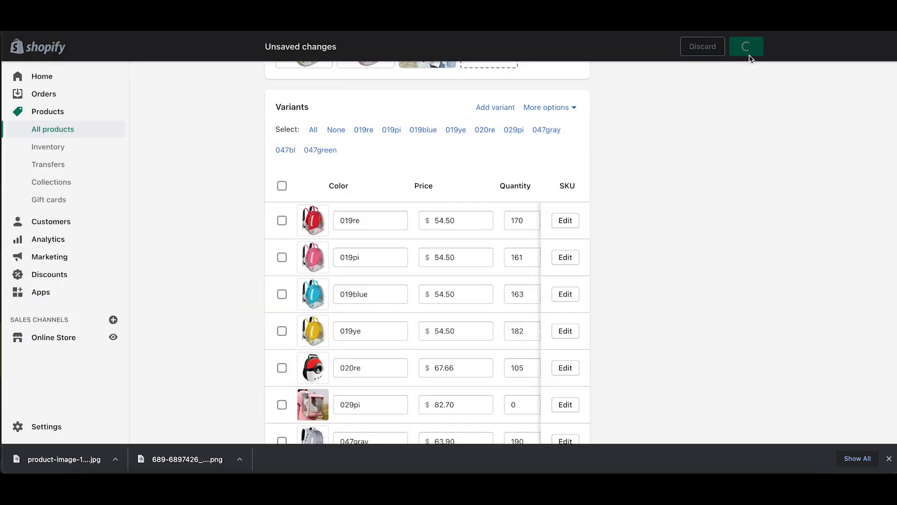
left_click(747, 49)
Set the variant prices to $49.99 for the 019 colors, $59.99 for 020re and the 047 colors, and $69.99 for 029pi.
scroll(633, 275, "up", 10)
scroll(634, 276, "down", 15)
scroll(535, 316, "right", 2)
scroll(467, 228, "left", 2)
left_click(462, 223)
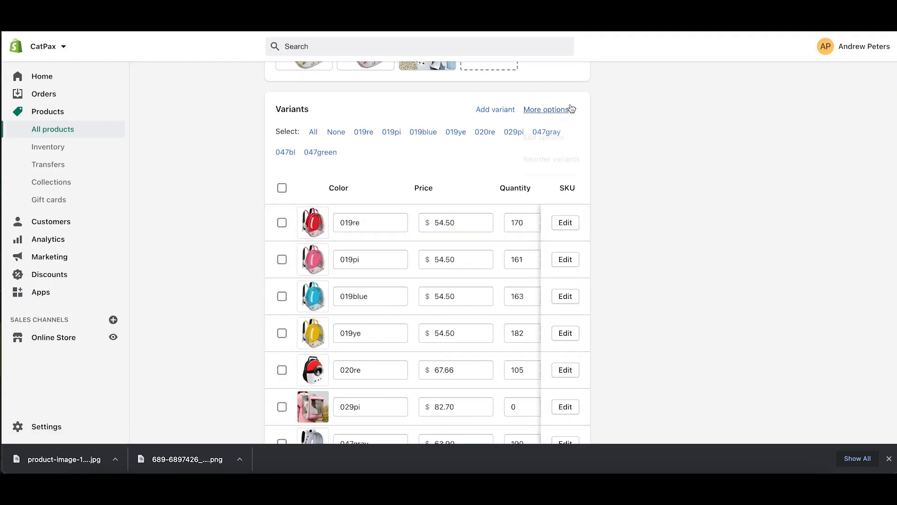
left_click(281, 188)
left_click(456, 188)
left_click(475, 221)
scroll(347, 259, "up", 3)
type("49.99")
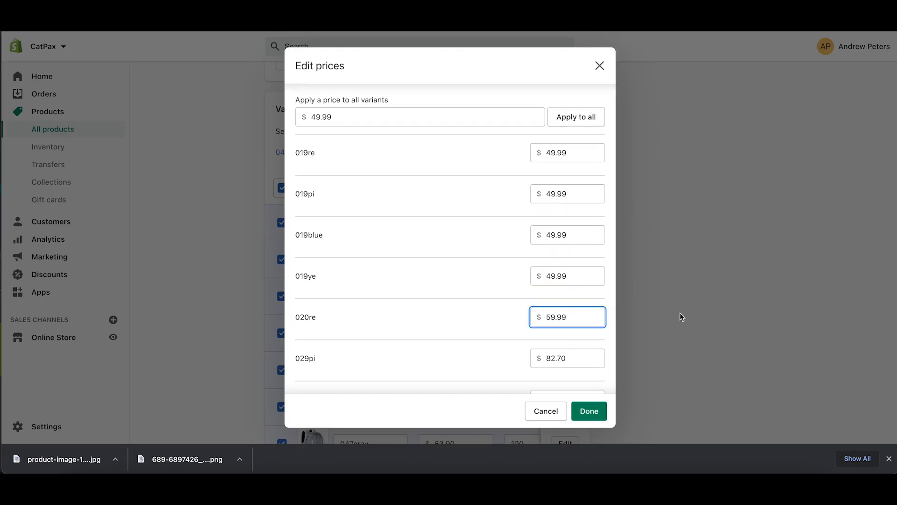
type("99")
key("Tab")
type("59.99")
key("Tab")
type("59.99")
key("Tab")
type("59.99")
left_click(589, 411)
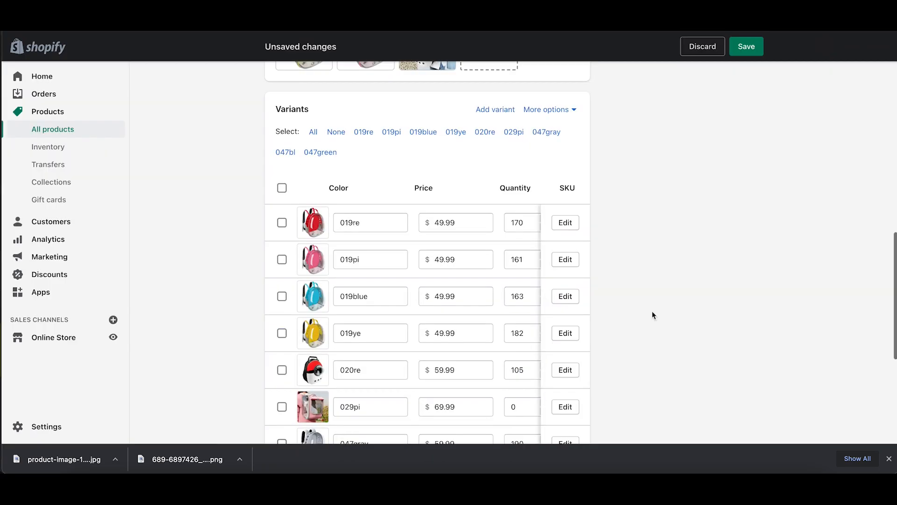
Bulk-edit and save compare-at prices of $69.99 for the 019 colors, $79.99 for 020re and the 047 colors, and $89.99 for 029pi.
left_click(283, 188)
left_click(383, 188)
left_click(525, 272)
left_click(747, 47)
left_click(394, 193)
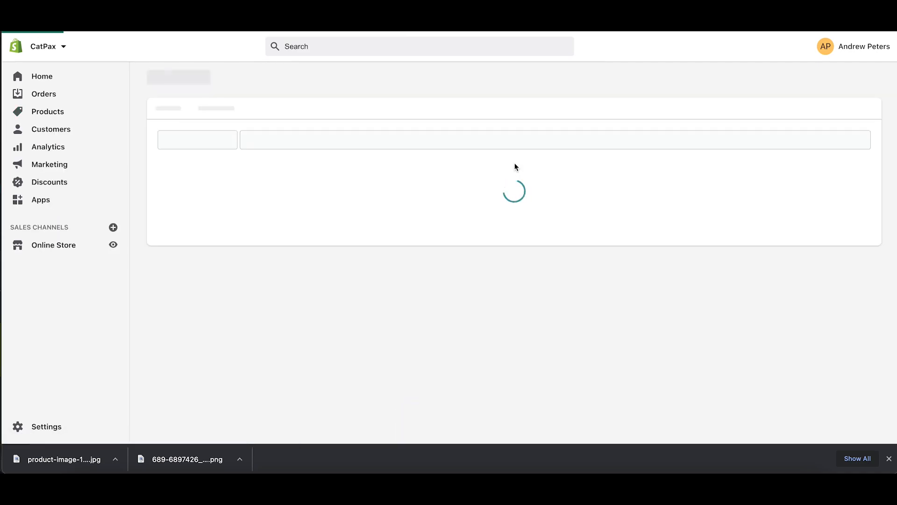
left_click(573, 188)
type("69.")
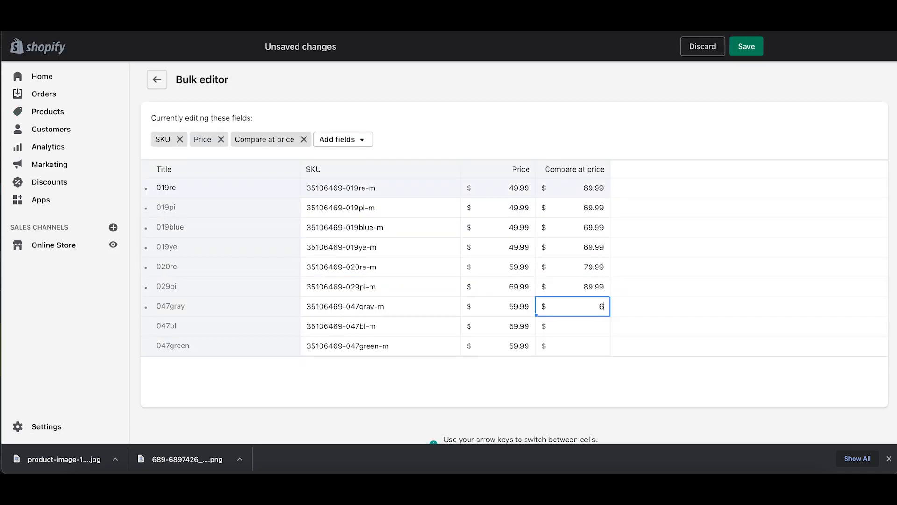
type("79.99")
left_click(746, 47)
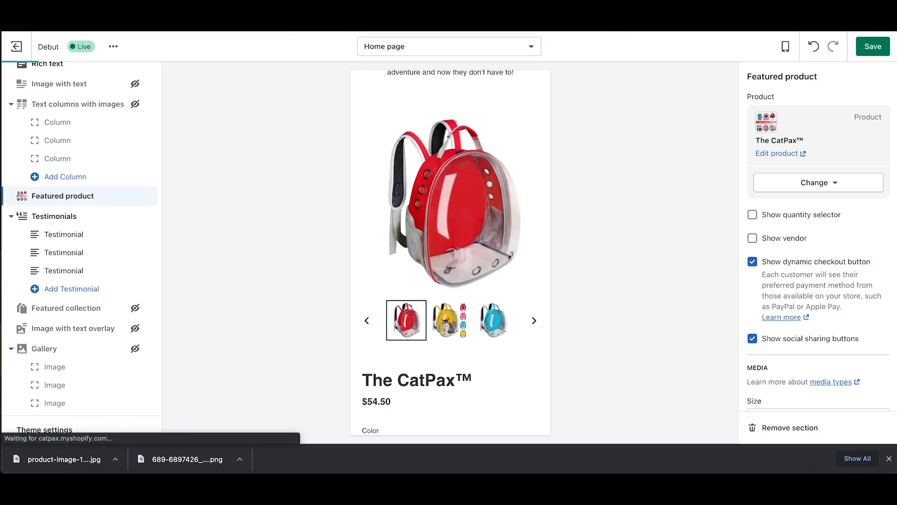
Return to the cat backpack product and rename its 019re and 019pi color variants Red and Pink.
scroll(428, 387, "down", 2)
left_click(16, 46)
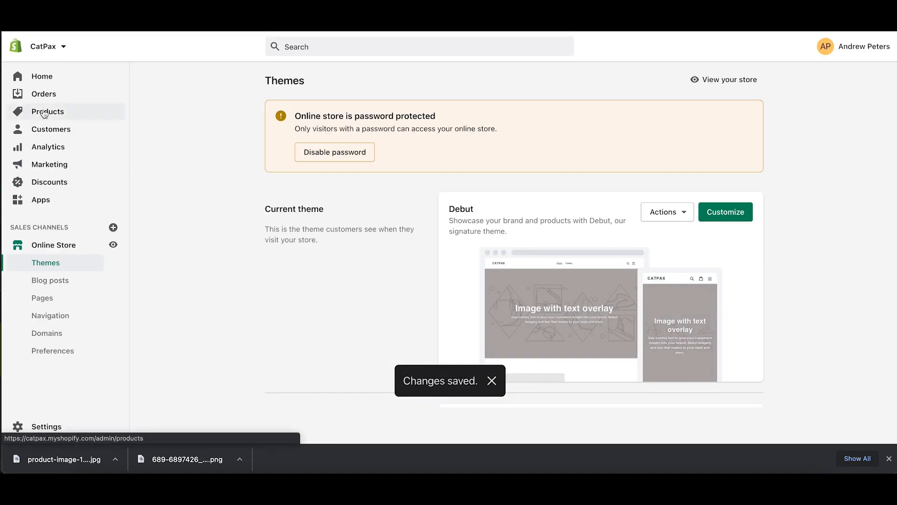
left_click(44, 111)
scroll(421, 281, "down", 5)
type("Re")
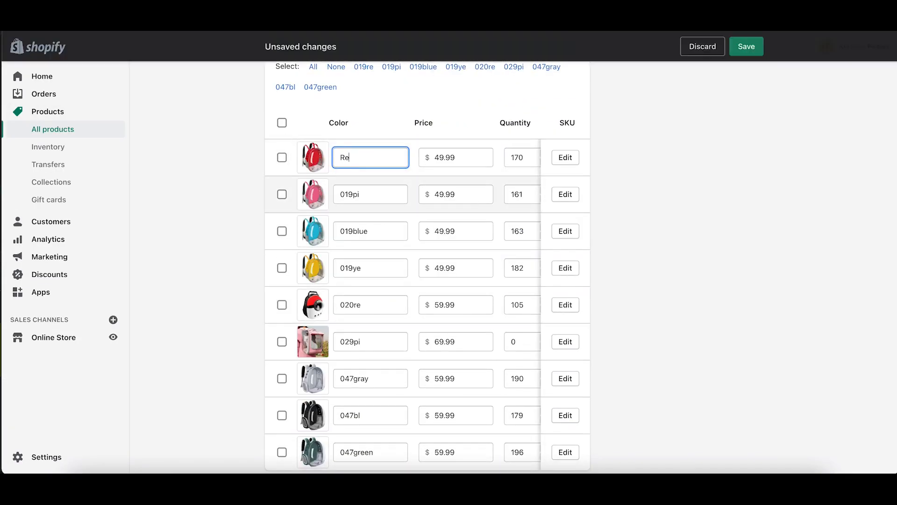
type("d")
key("Tab")
key("Tab")
key("Tab")
key("Tab")
key("Tab")
key("Tab")
key("Tab")
type("Pink")
Rename the 019blue and 019ye color variants Blue and Yellow.
key("Tab")
key("Tab")
key("Tab")
key("Tab")
key("Tab")
key("Tab")
key("Tab")
type("Blue")
key("Tab")
key("Tab")
key("Tab")
key("Tab")
key("Tab")
key("Tab")
key("Tab")
type("Yellow")
Rename the 020re variant Pokeball and the 029pi variant Pink 2.
key("Tab")
key("Tab")
key("Tab")
key("Tab")
key("Tab")
key("Tab")
key("Tab")
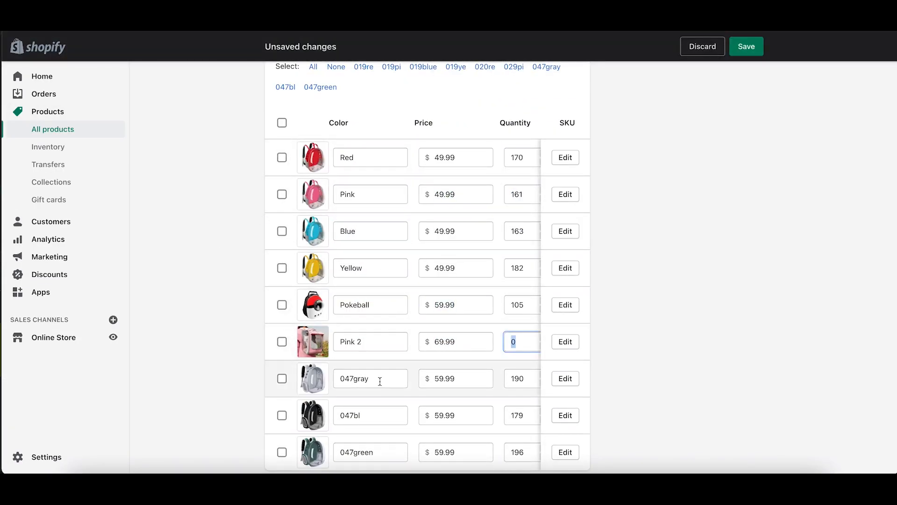
Rename the three 047 color variants Gray, Black and Green, and save the product.
double_click(355, 378)
type("Gray")
double_click(351, 415)
type("Black")
double_click(371, 379)
type("Green")
left_click(746, 47)
scroll(527, 90, "down", 10)
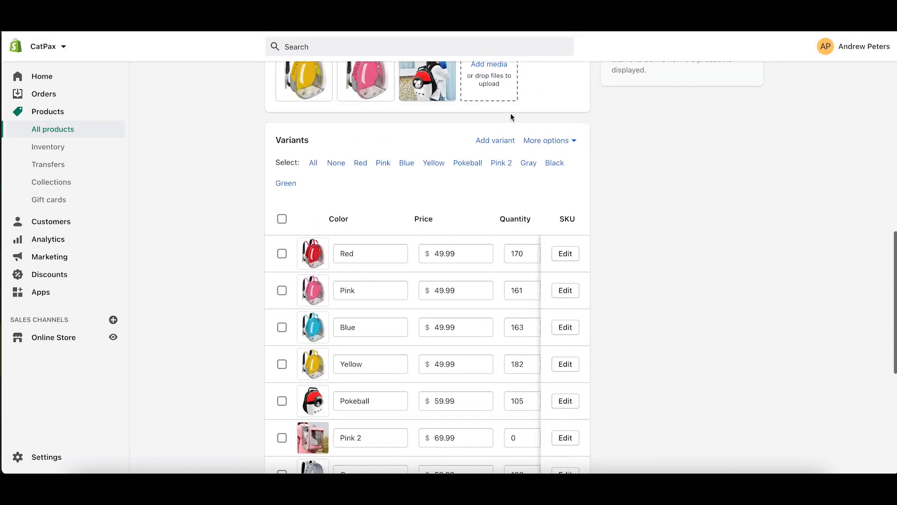
left_click(550, 141)
left_click(550, 163)
mouse_move(466, 259)
left_mouse_down()
mouse_move(411, 239)
mouse_move(466, 258)
left_mouse_up()
left_click(589, 316)
scroll(652, 177, "down", 1)
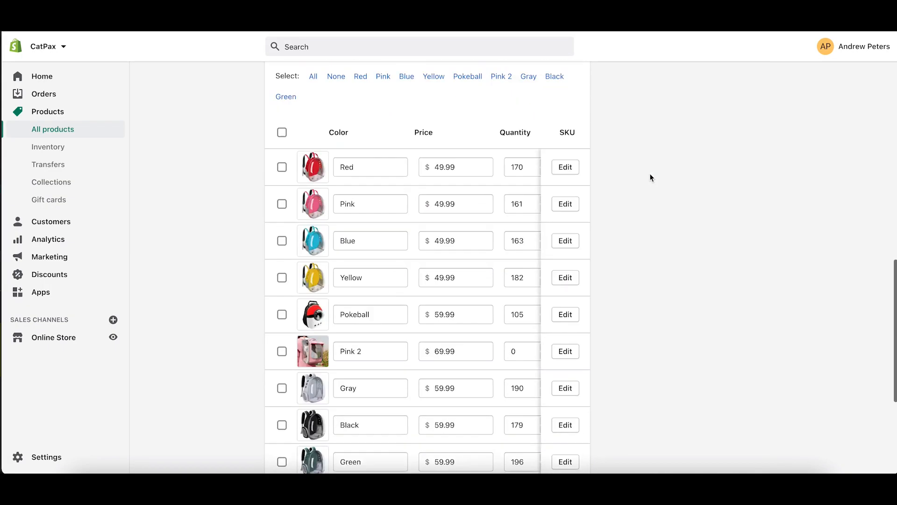
Open the Debut theme for customization to check the product on the home page.
scroll(650, 178, "down", 5)
left_click(53, 337)
left_click(726, 210)
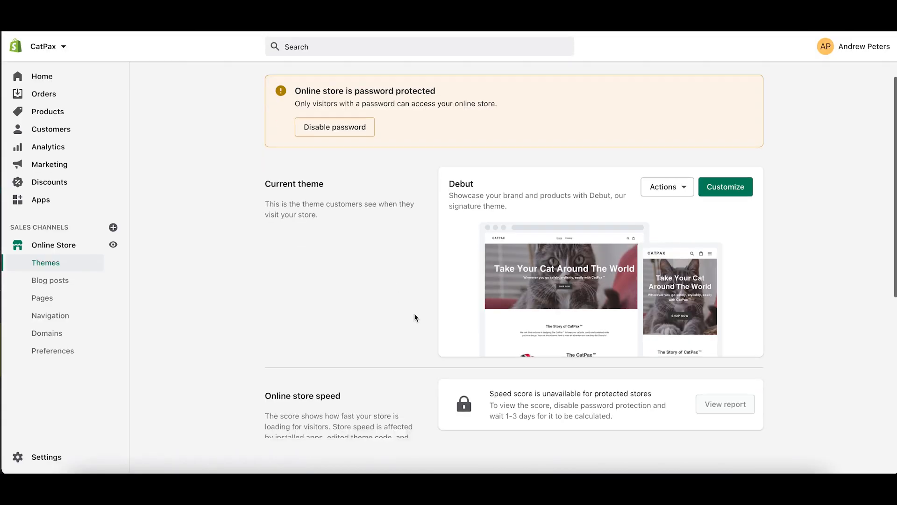
Search the Shopify App Store for Loox and open the Loox Product Reviews & Photos listing.
left_click(40, 200)
left_click(327, 47)
left_click(733, 82)
left_click(234, 174)
type("Loox")
key("Return")
left_click(355, 211)
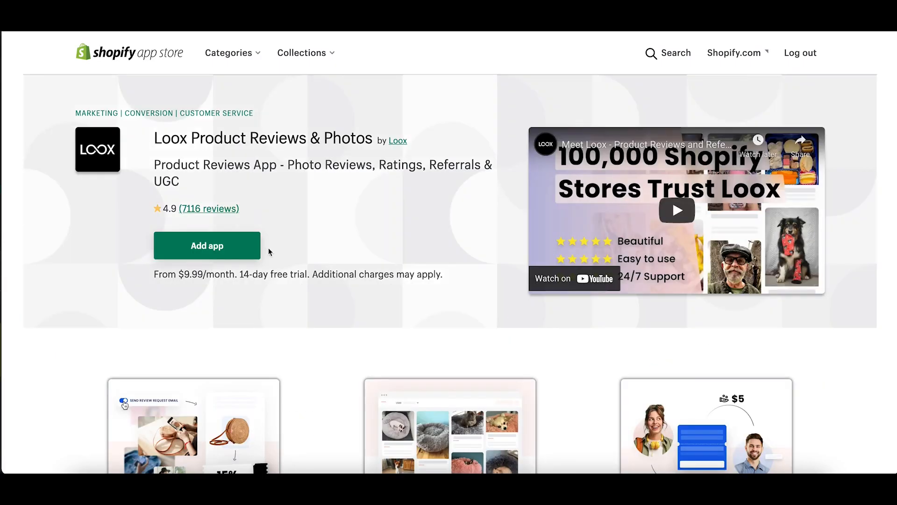
Install Loox on the store and proceed through its setup to the reviews widget personalization.
left_click(207, 246)
scroll(518, 266, "down", 5)
left_click(671, 374)
scroll(275, 296, "down", 3)
left_click(436, 224)
left_click(685, 300)
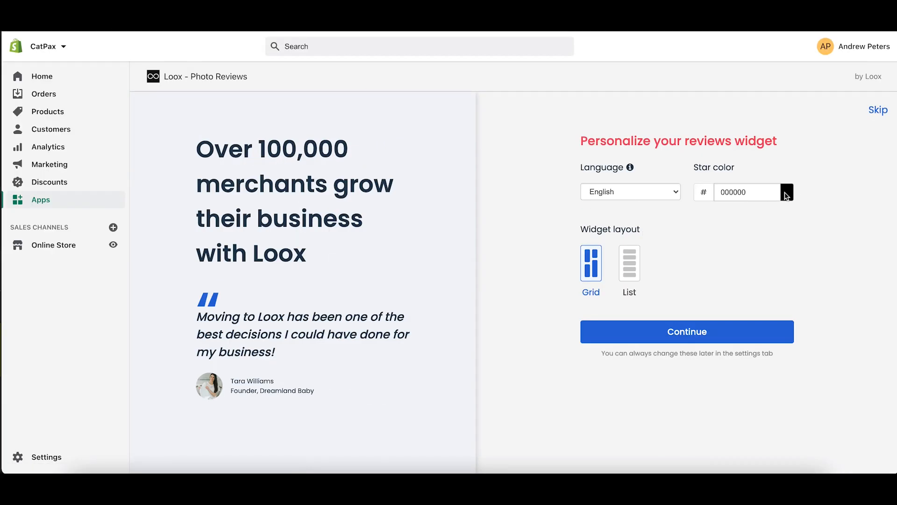
Try a yellow star color for the reviews widget and skip the remaining Loox setup screens.
left_click(786, 196)
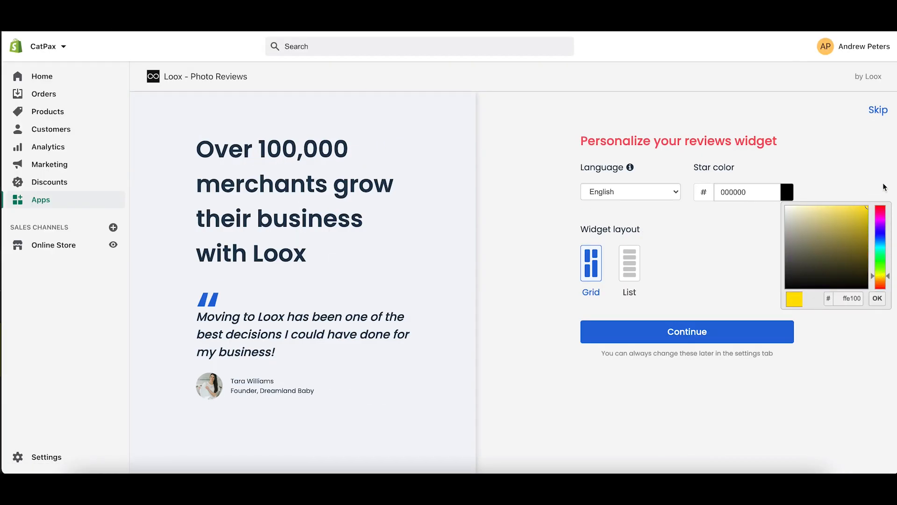
left_click(761, 265)
left_click(787, 192)
left_click(878, 110)
left_click(613, 208)
left_click(593, 256)
left_click(876, 111)
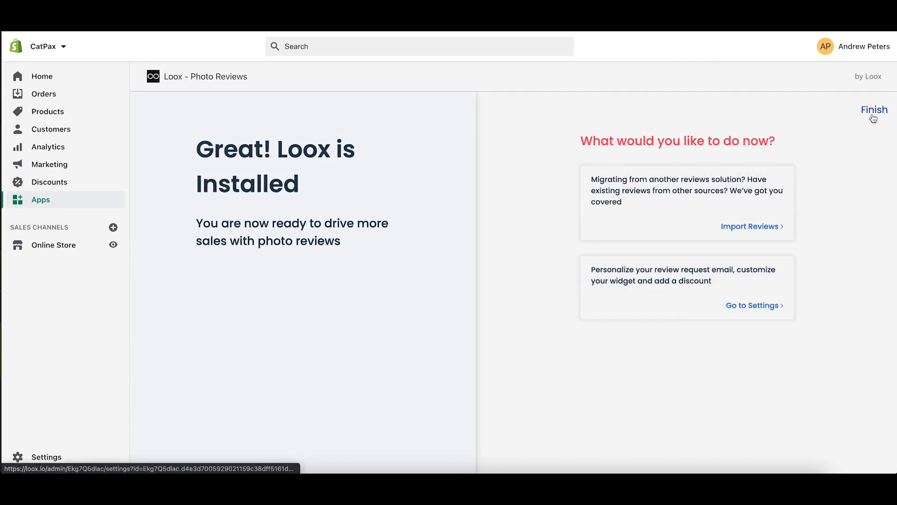
Start Loox's review import and import the first batch of photo reviews from the AliExpress cat carrier listing, including the Feb 11, 2021 one.
left_click(758, 304)
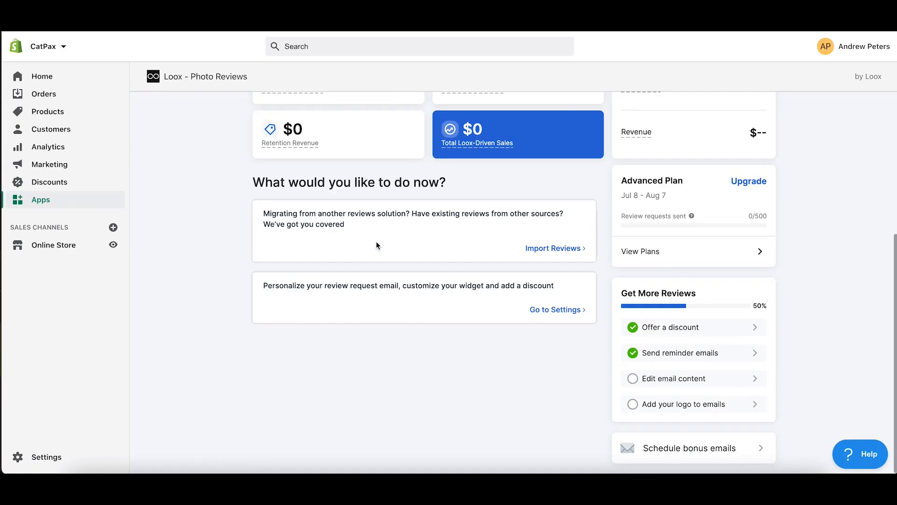
left_click(553, 248)
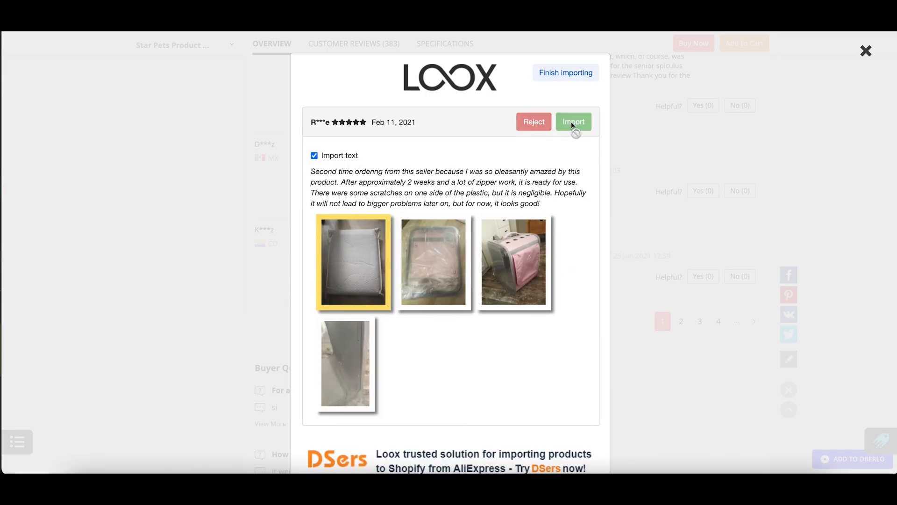
left_click(573, 122)
left_click(518, 129)
left_click(571, 123)
left_click(570, 122)
scroll(502, 237, "down", 4)
scroll(503, 237, "up", 4)
left_click(573, 122)
scroll(339, 190, "down", 2)
left_click(574, 121)
left_click(574, 120)
left_click(579, 122)
left_click(580, 123)
left_click(574, 122)
left_click(574, 122)
left_click(583, 122)
left_click(583, 122)
left_click(574, 122)
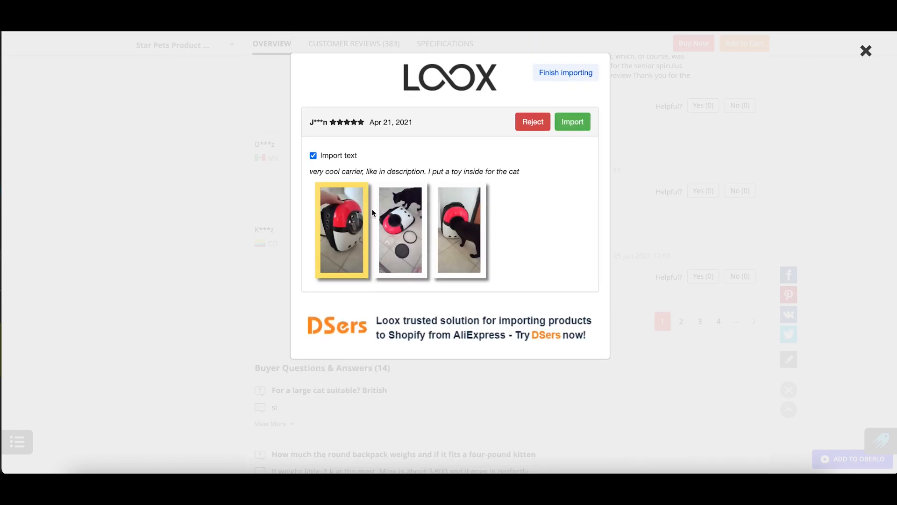
Import more AliExpress photo reviews with their text, including those dated Apr 21 and Apr 5, 2021.
left_click(576, 123)
left_click(575, 123)
left_click(574, 123)
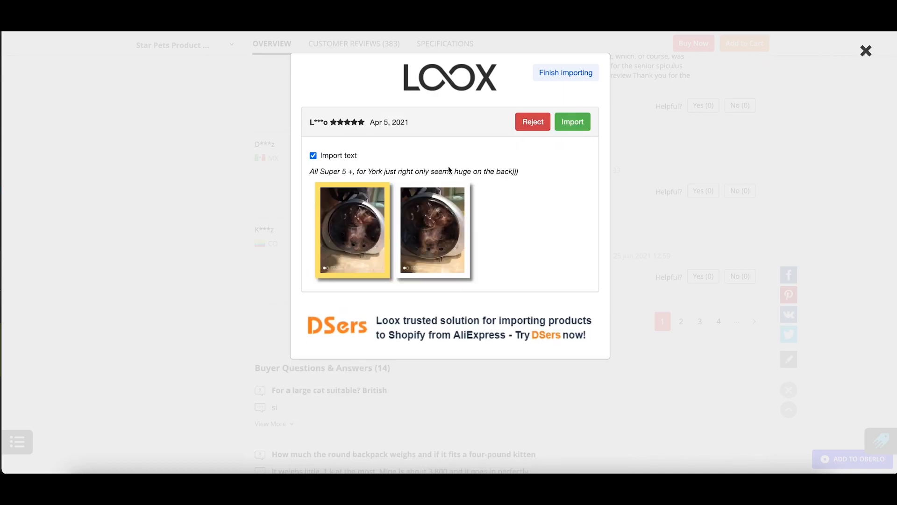
left_click(572, 122)
left_click(584, 122)
left_click(583, 122)
left_click(578, 124)
left_click(577, 125)
left_click(580, 125)
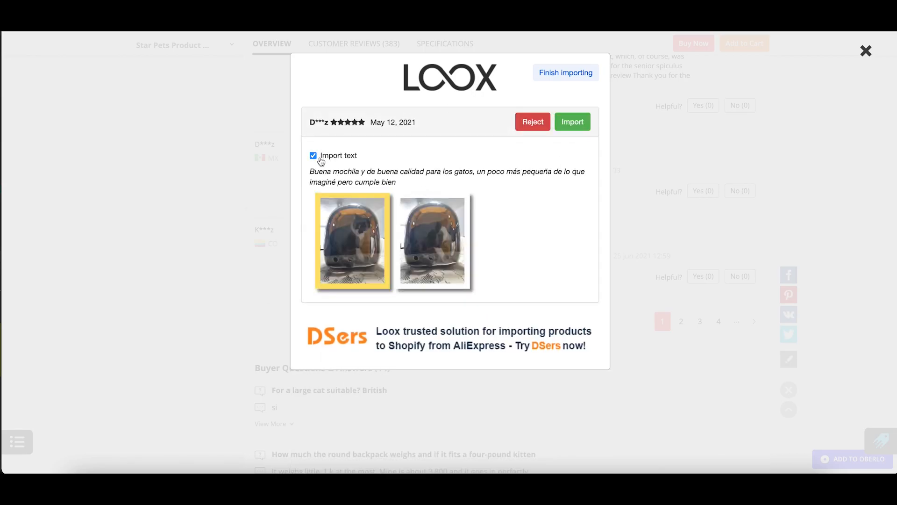
Import the Spanish review dated May 12, 2021 without its text and continue with the reviews that follow it.
left_click(315, 156)
left_click(578, 122)
left_click(325, 157)
left_click(577, 122)
left_click(578, 122)
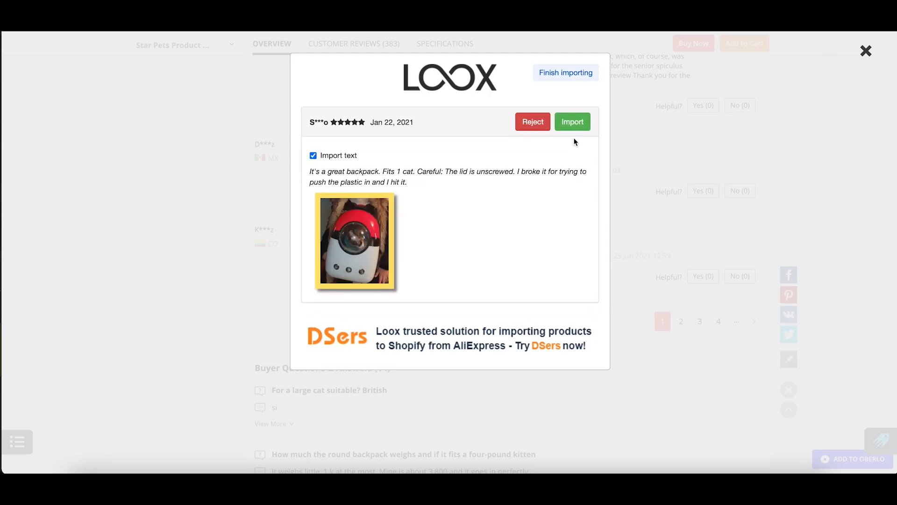
Continue importing the listing's photo reviews, starting with the Jan 22, 2021 review of the red-and-white backpack.
left_click(578, 122)
left_click(578, 122)
left_click(586, 123)
left_click(578, 122)
left_click(578, 122)
left_click(578, 122)
left_click(577, 121)
left_click(580, 123)
left_click(579, 125)
left_click(579, 125)
left_click(579, 124)
left_click(579, 124)
left_click(580, 125)
left_click(579, 124)
left_click(580, 124)
left_click(579, 125)
left_click(580, 124)
left_click(580, 124)
left_click(577, 124)
left_click(578, 124)
left_click(577, 124)
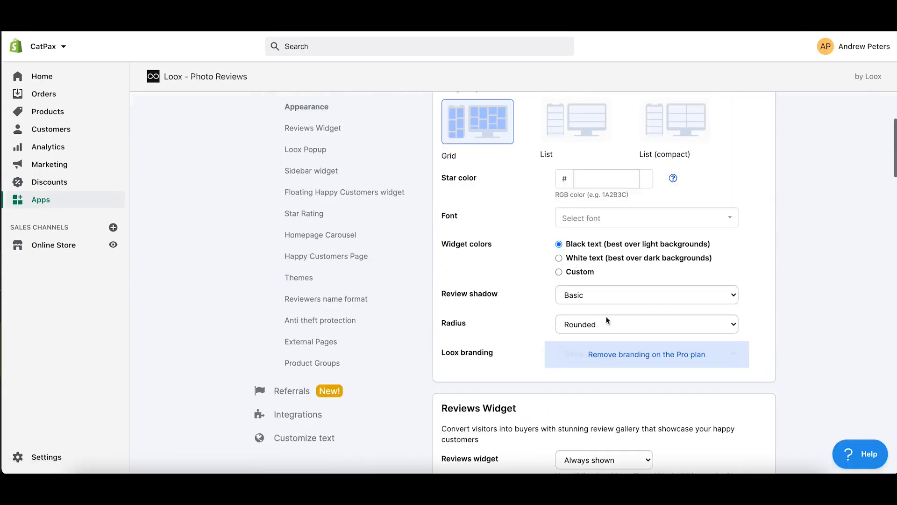
Set the Loox reviews star color to fff200 and save the display settings.
left_click(606, 179)
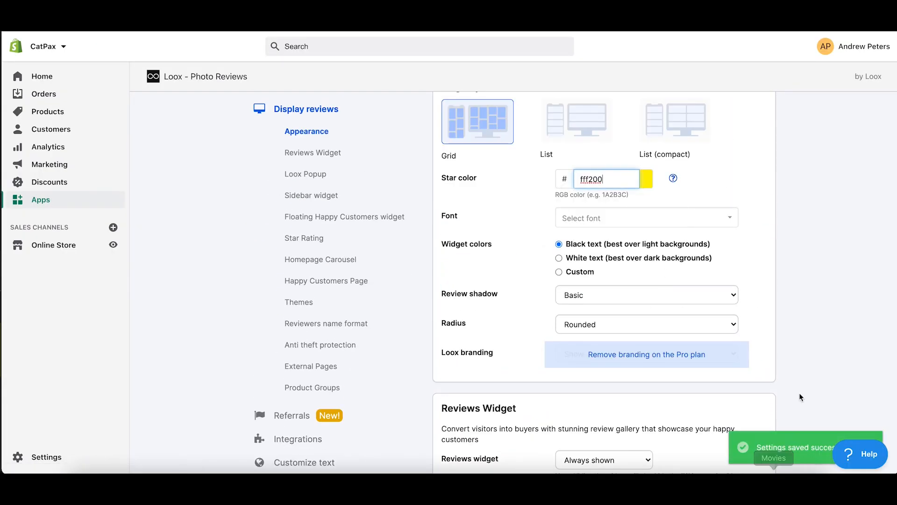
scroll(371, 272, "down", 10)
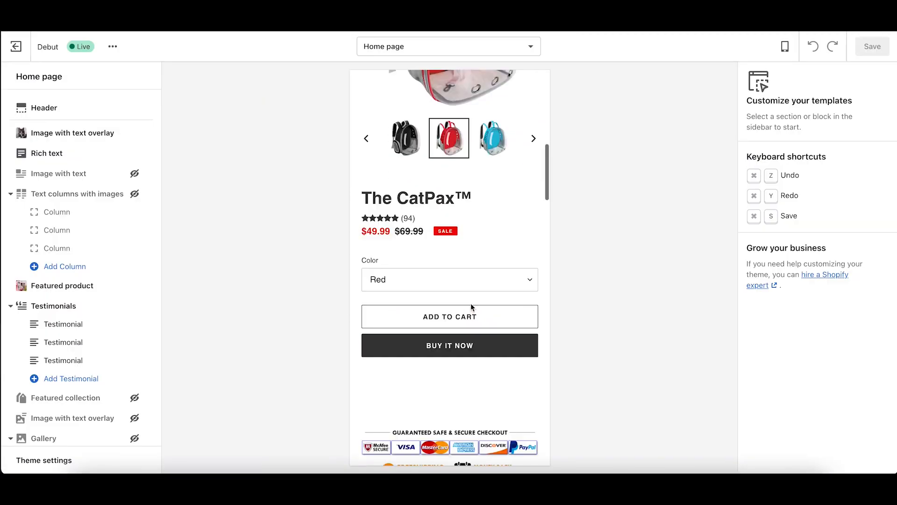
Examine the home page's mobile navigation menu and the footer's Quick links block in the theme editor.
scroll(471, 306, "up", 10)
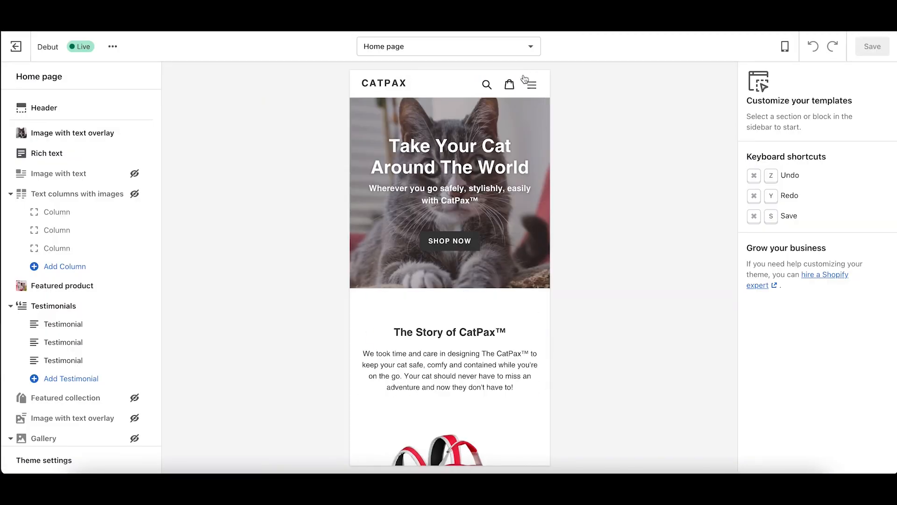
left_click(531, 84)
scroll(79, 312, "down", 3)
scroll(398, 397, "down", 20)
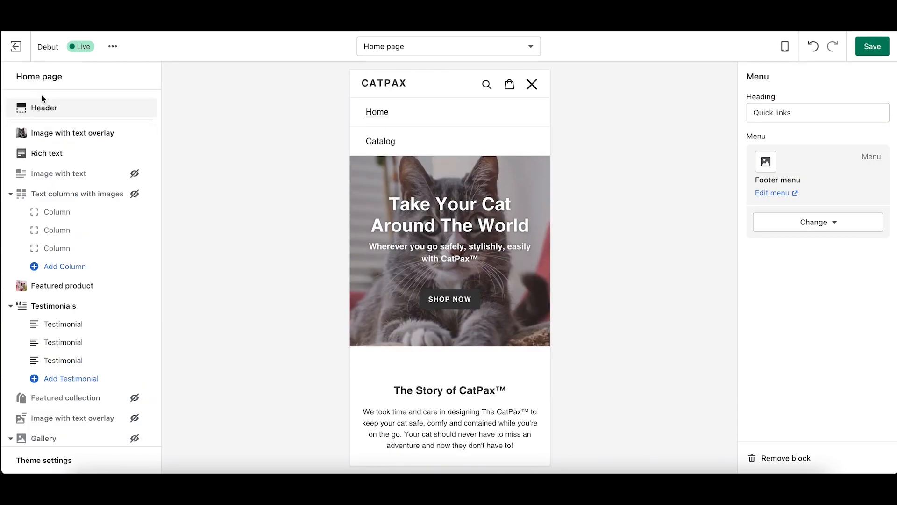
Create a store page titled Contact with a centered CatPax™ heading in its content.
left_click(16, 46)
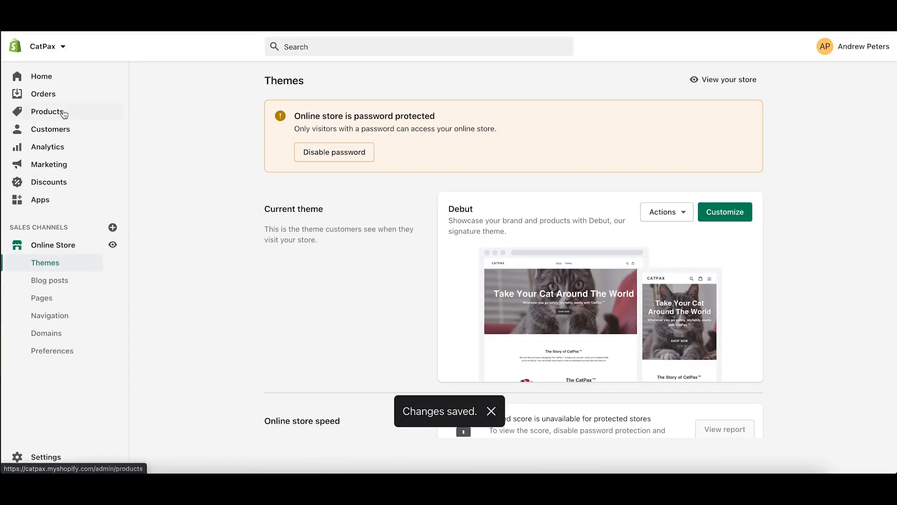
scroll(28, 282, "down", 6)
left_click(62, 302)
left_click(513, 403)
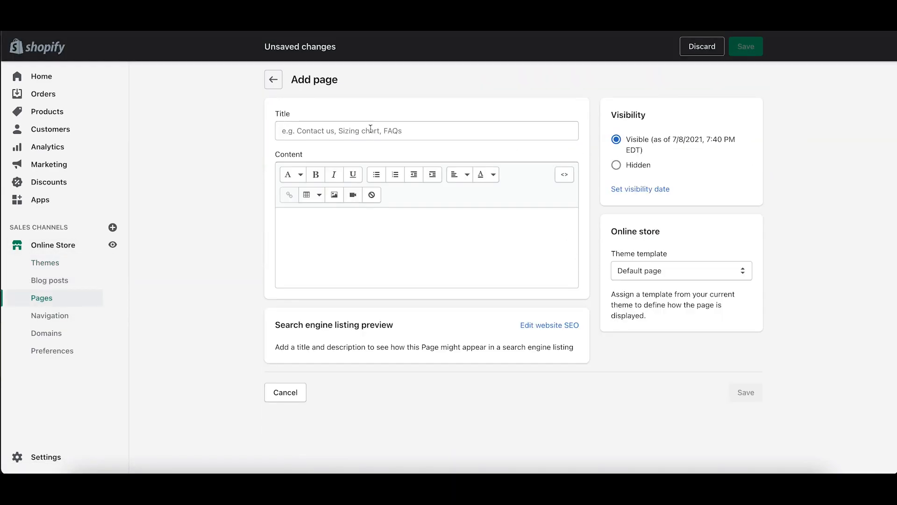
left_click(352, 127)
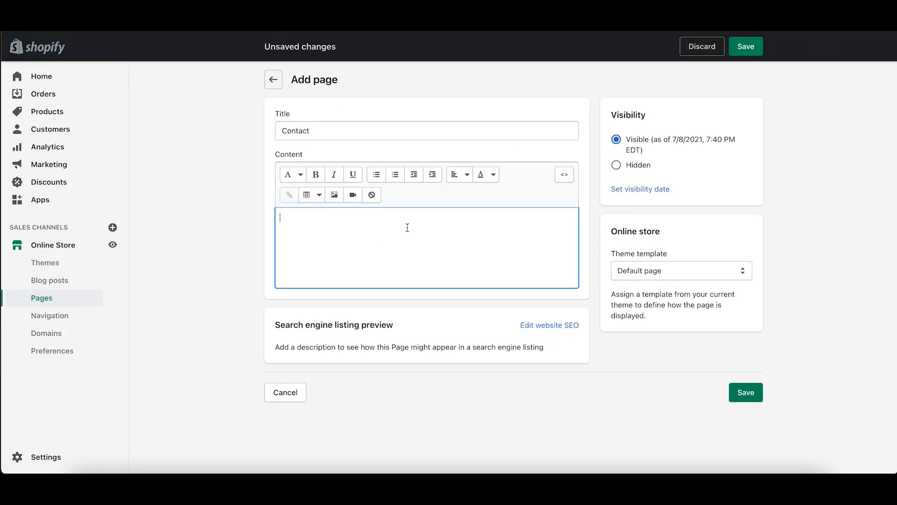
left_click(458, 223)
type("CatPax")
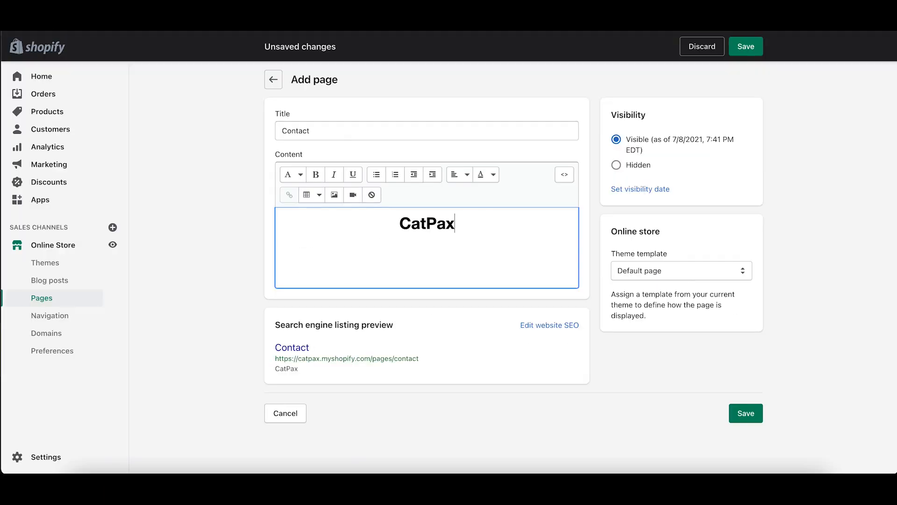
key("BackSpace")
type("x™")
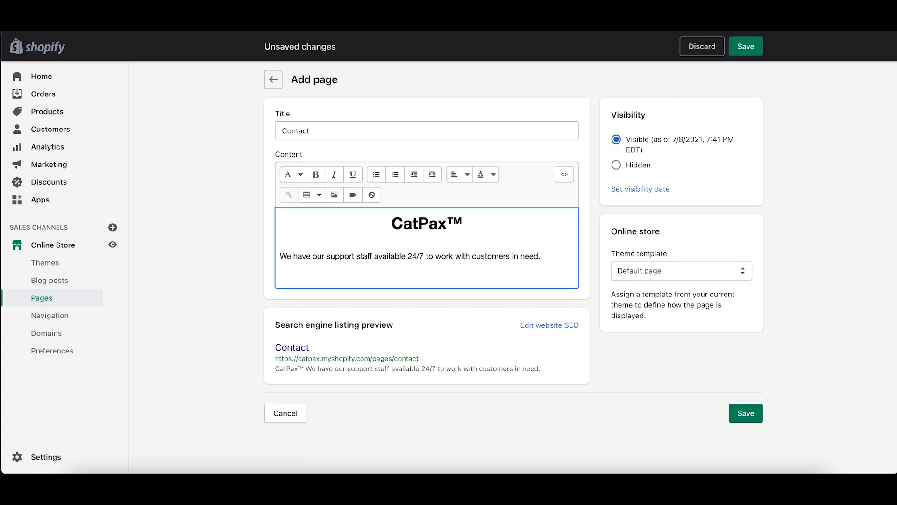
Complete the Contact page with a customer support message promising replies within 24 hours and the store's e-mail, and save it.
type("Due to heavy")
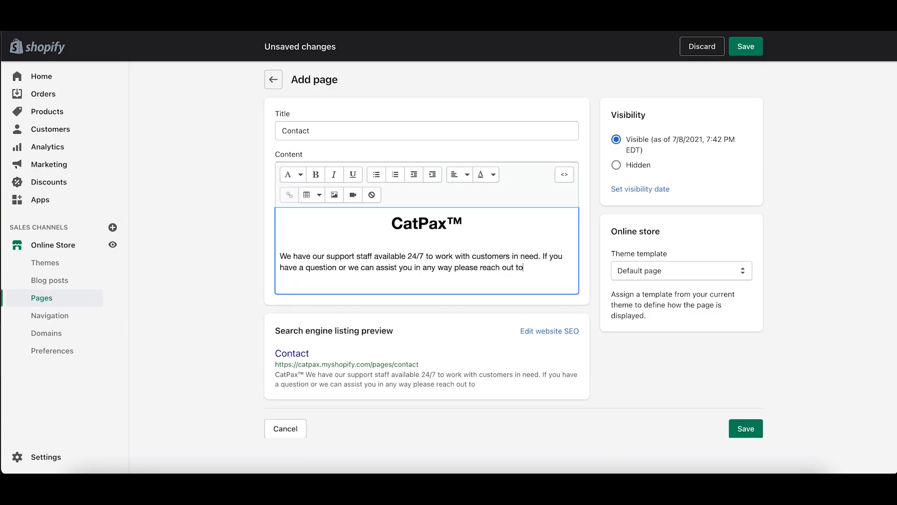
type("o us at the e-mail below and we'll get back to you within")
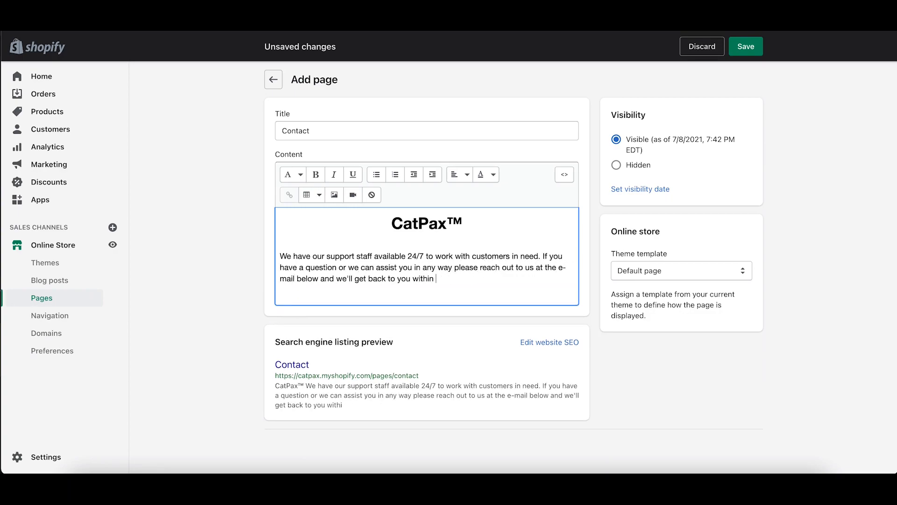
type(" 24 hours.")
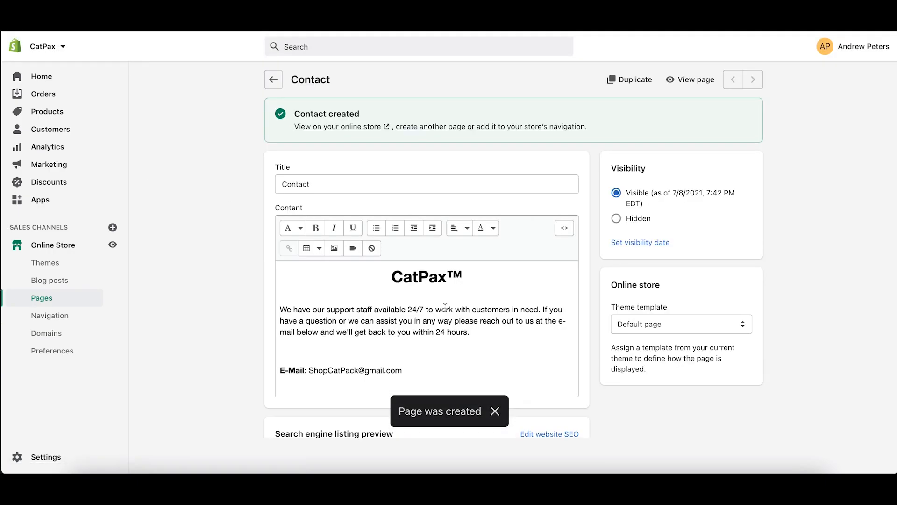
scroll(426, 280, "down", 5)
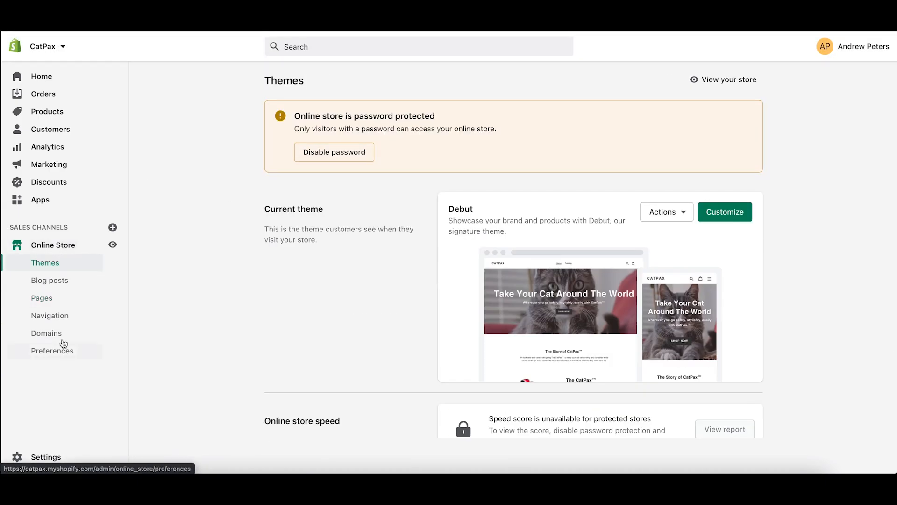
Replace the Catalog entry in the store's main menu with an item named The CatPax™.
left_click(53, 351)
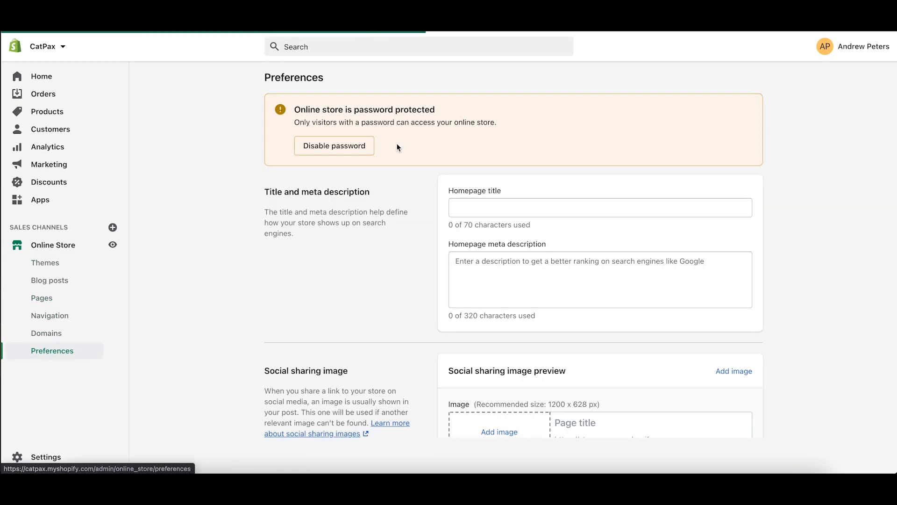
left_click(49, 316)
left_click(465, 272)
left_click(565, 237)
left_click(304, 236)
type("The CatPax™")
left_click(877, 416)
Add a menu item named Contact to the main menu, linked to the Contact page.
left_click(319, 265)
left_click(782, 122)
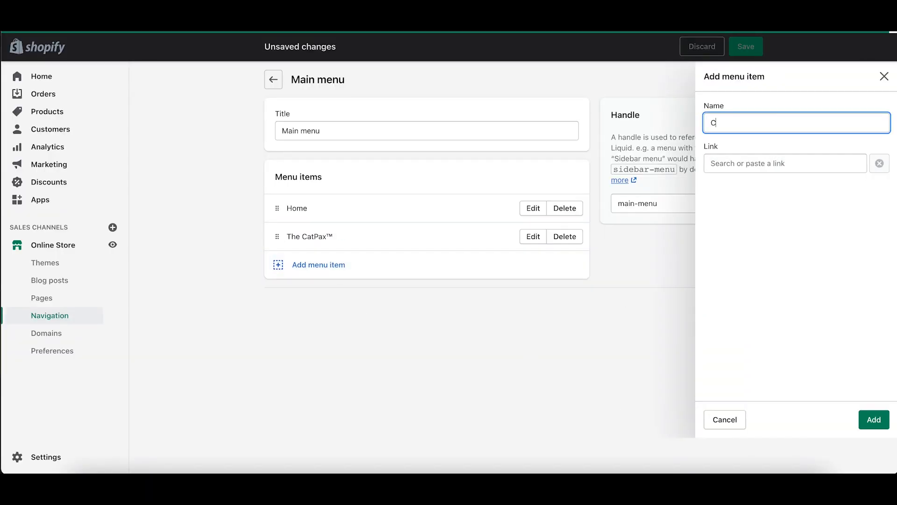
left_click(769, 268)
left_click(748, 194)
left_click(874, 419)
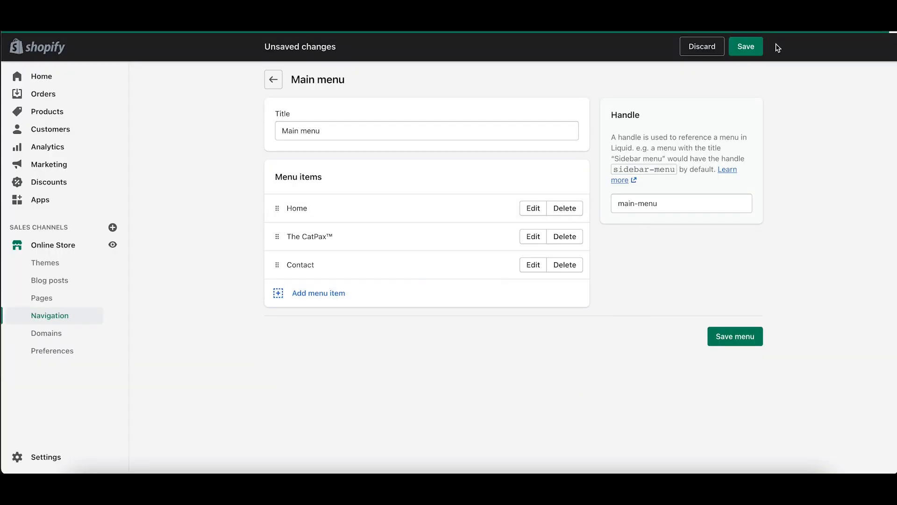
Save the main menu and begin a new store page titled About Us.
left_click(746, 47)
left_click(45, 262)
left_click(67, 310)
left_click(854, 78)
type("About Us")
left_click(351, 218)
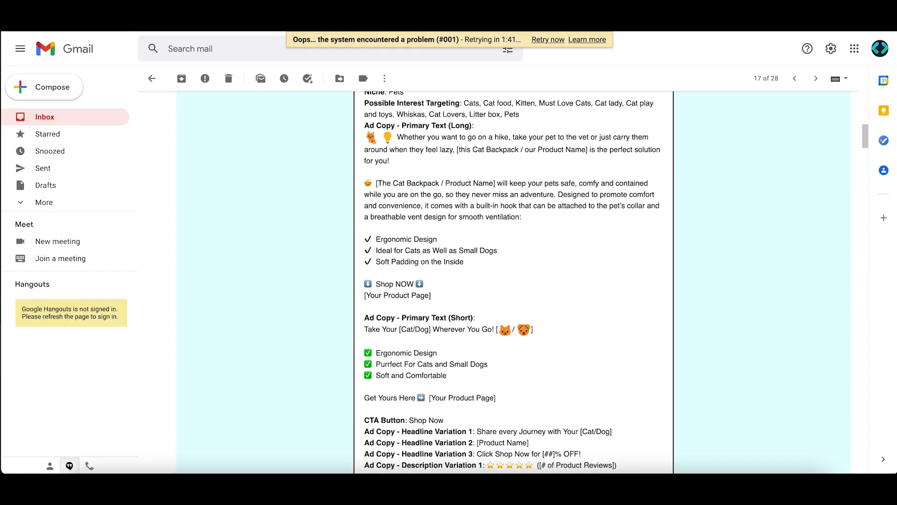
Complete the About Us page with the story of CatPax™'s founding vision, fix the broken line before the ™ sign, and save it.
left_click_drag(382, 241, 319, 240)
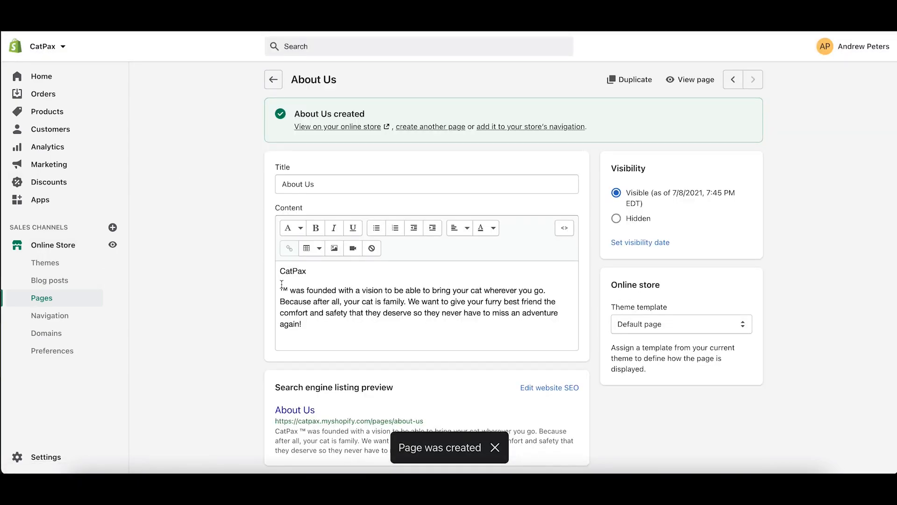
left_click(281, 285)
key("BackSpace")
left_click(746, 46)
Add an item named About Us to the main menu, place it above Contact, and save the menu.
left_click(56, 316)
left_click(468, 250)
left_click(318, 293)
type("About ")
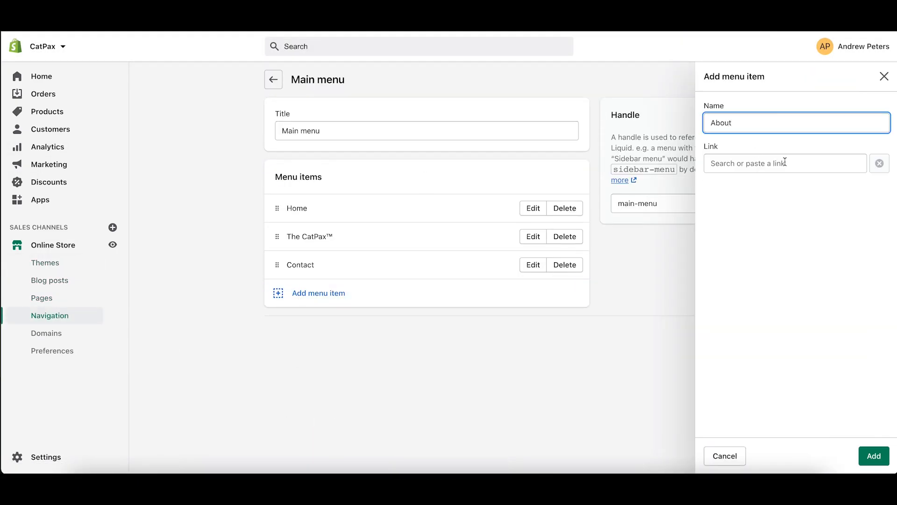
type("Us")
left_click(874, 456)
left_click_drag(278, 293, 275, 265)
left_click(735, 364)
Generate the store's refund policy, privacy policy and terms of service from the legal templates and save them.
left_click(42, 298)
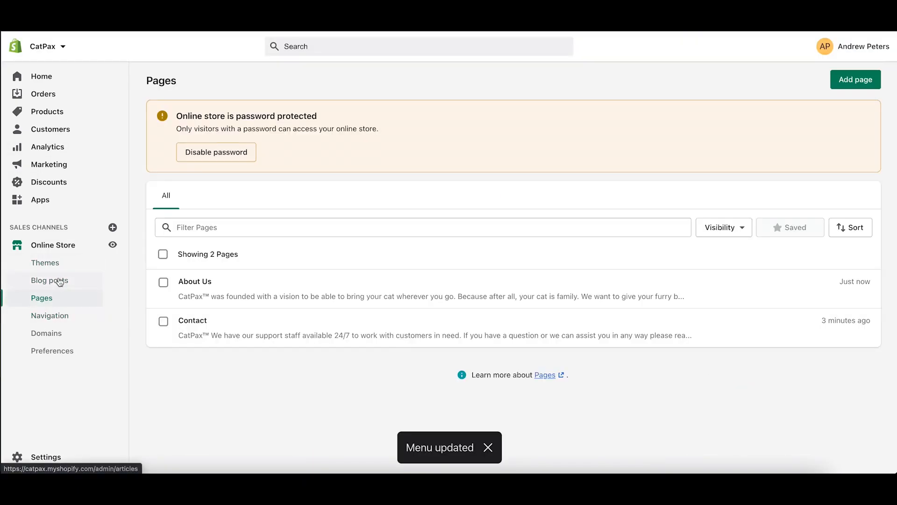
left_click(65, 247)
left_click(45, 457)
left_click(649, 236)
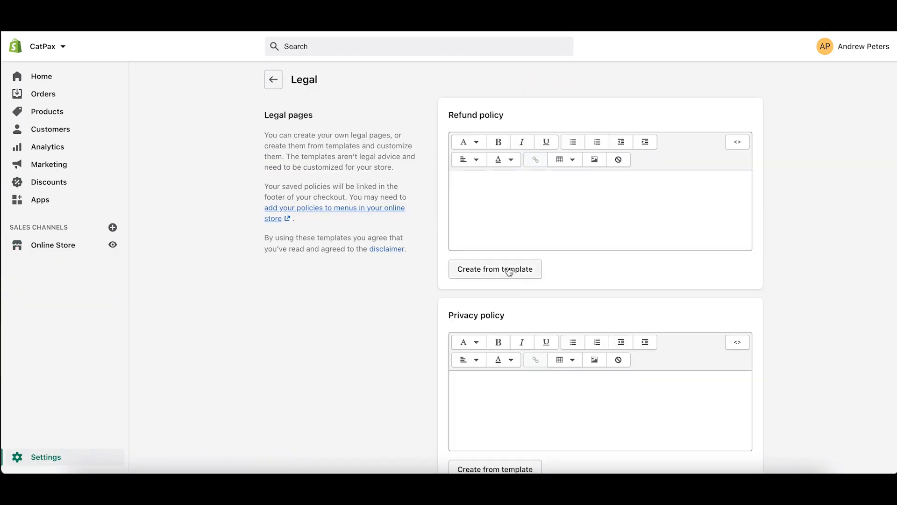
left_click(510, 270)
scroll(511, 281, "down", 4)
left_click(511, 293)
scroll(811, 300, "down", 7)
left_click(496, 223)
scroll(812, 150, "down", 2)
left_click(746, 46)
left_click(596, 344)
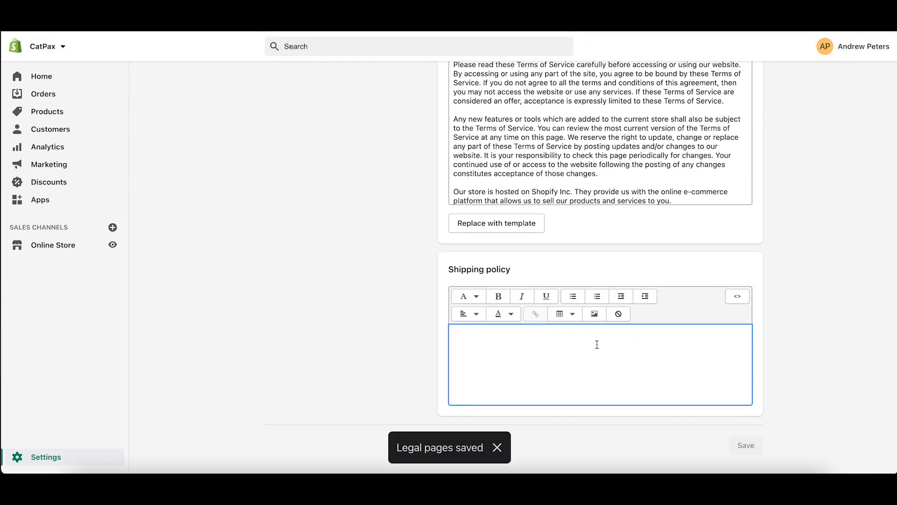
Open the theme customizer, review the home page preview, and go to The CatPax™ product page.
scroll(597, 344, "up", 5)
left_click(41, 76)
left_click(52, 245)
left_click(724, 211)
scroll(427, 310, "down", 20)
scroll(469, 179, "up", 2)
scroll(469, 179, "up", 20)
left_click(449, 182)
scroll(476, 255, "down", 3)
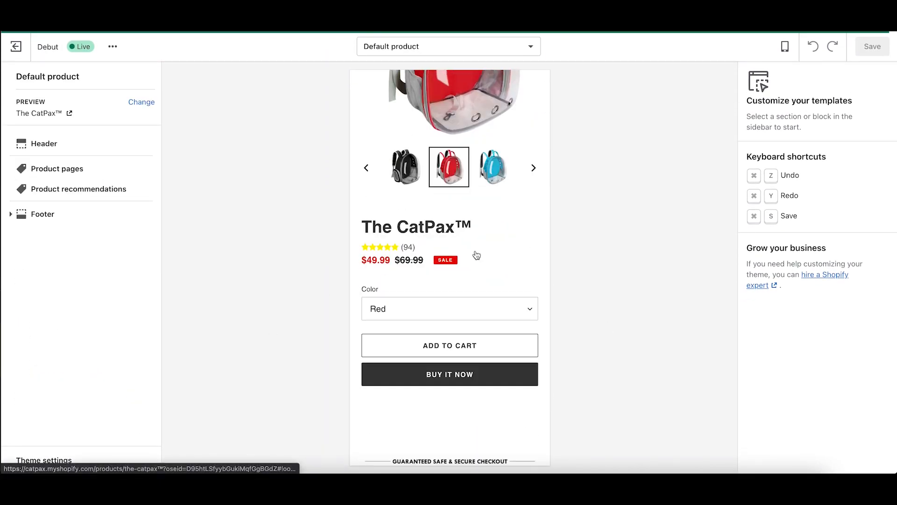
Browse the image thumbnails and the content below them on The CatPax™ product page preview.
scroll(476, 255, "up", 3)
left_click(533, 315)
left_click(488, 315)
left_click(534, 315)
left_click(405, 315)
left_click(367, 316)
left_click(367, 316)
left_click(403, 315)
left_click(367, 316)
scroll(437, 291, "down", 10)
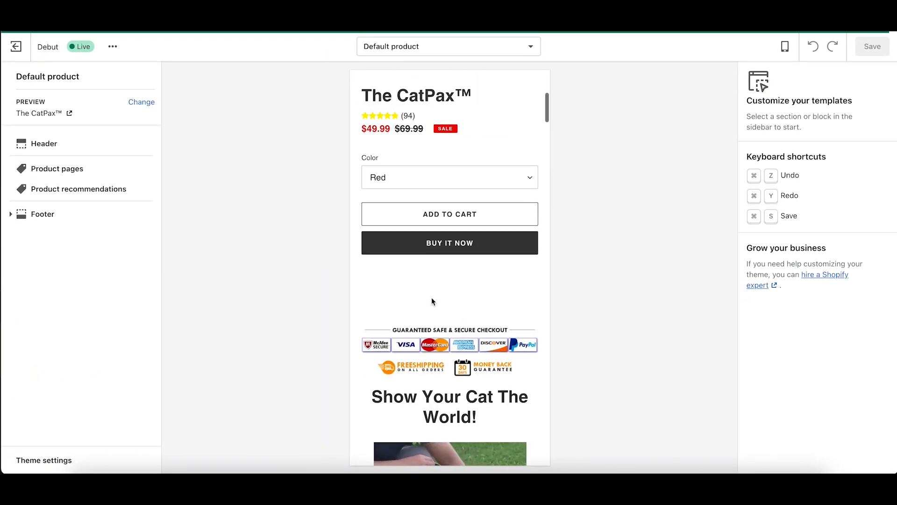
Bold key words in The CatPax™ product description, such as strong, comfortable, reinforced and safely.
left_click(47, 112)
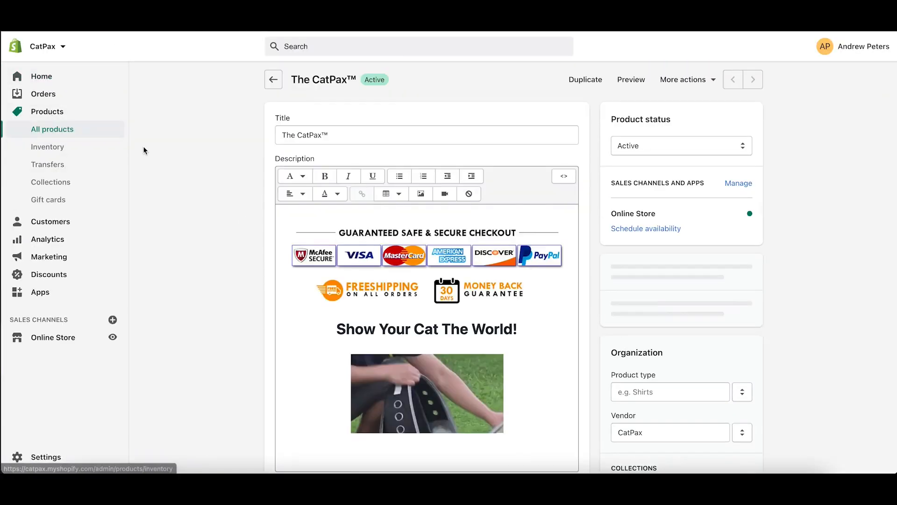
scroll(470, 333, "down", 15)
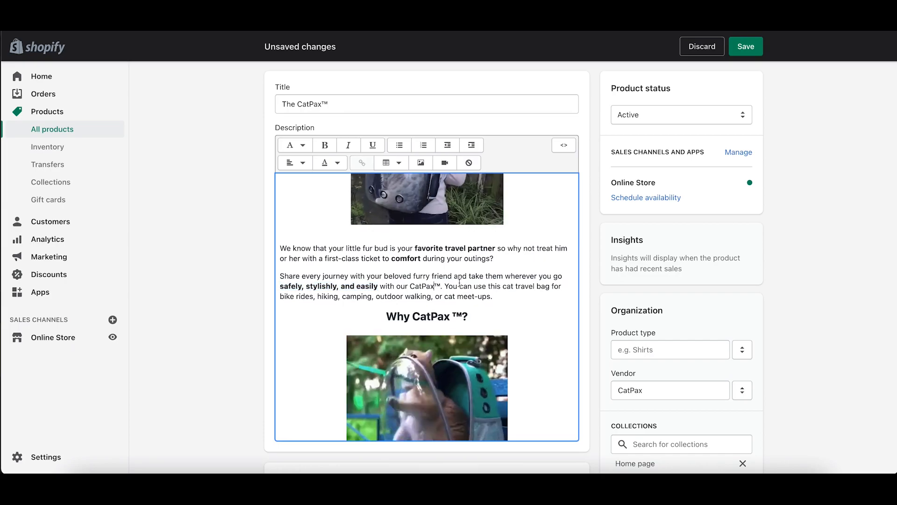
scroll(532, 306, "down", 10)
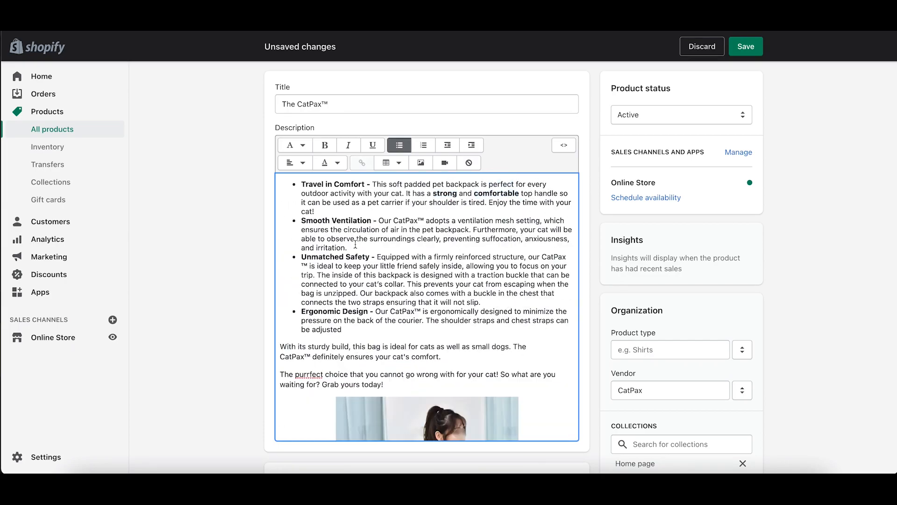
scroll(539, 276, "down", 1)
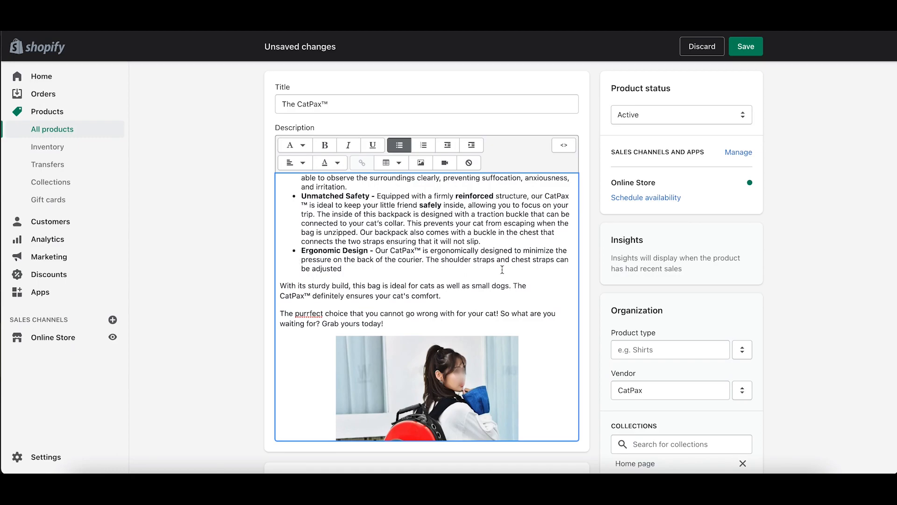
scroll(501, 271, "down", 3)
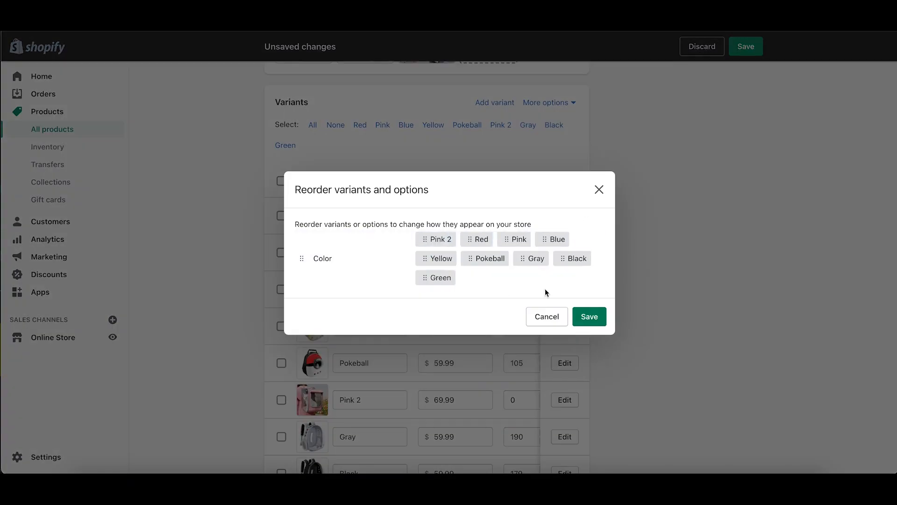
Reorder the Color variants so that Pink 2 comes first, and save the product.
left_click(590, 316)
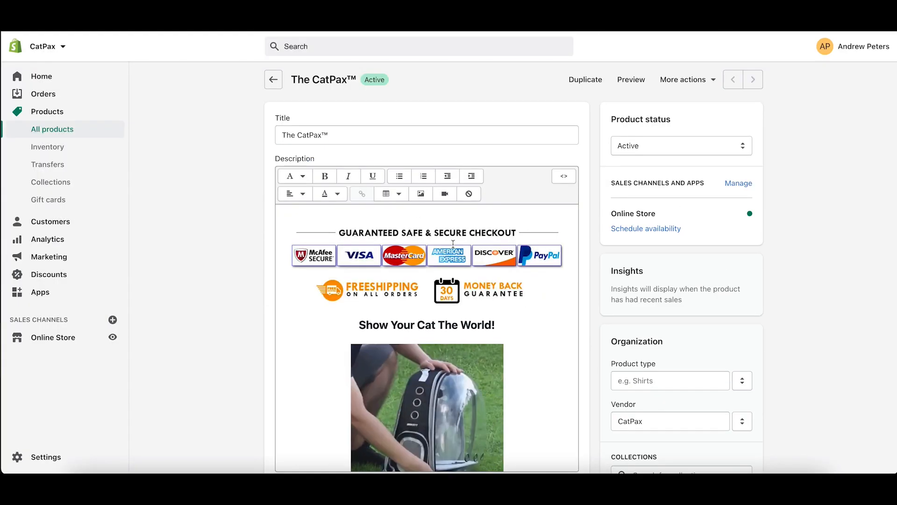
left_click(452, 244)
left_click(745, 44)
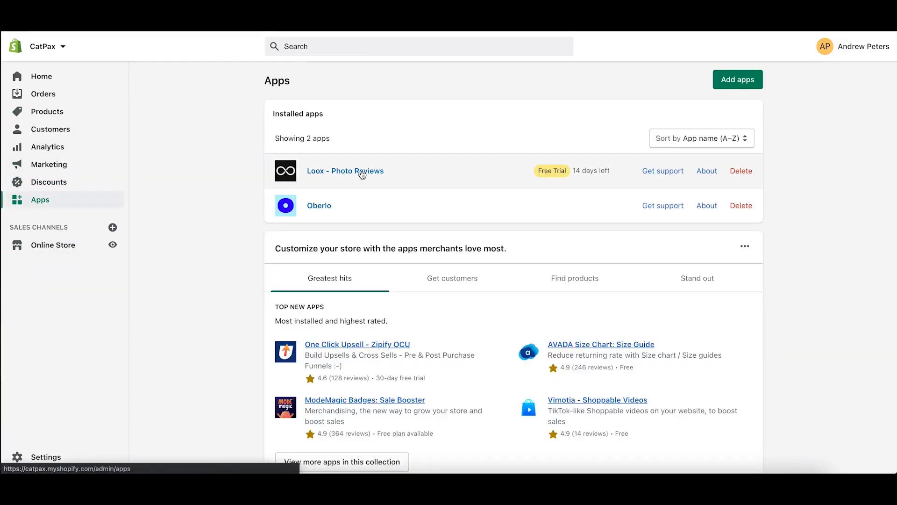
Change the review star color to black in the Loox display settings and check the product page preview.
left_click(360, 172)
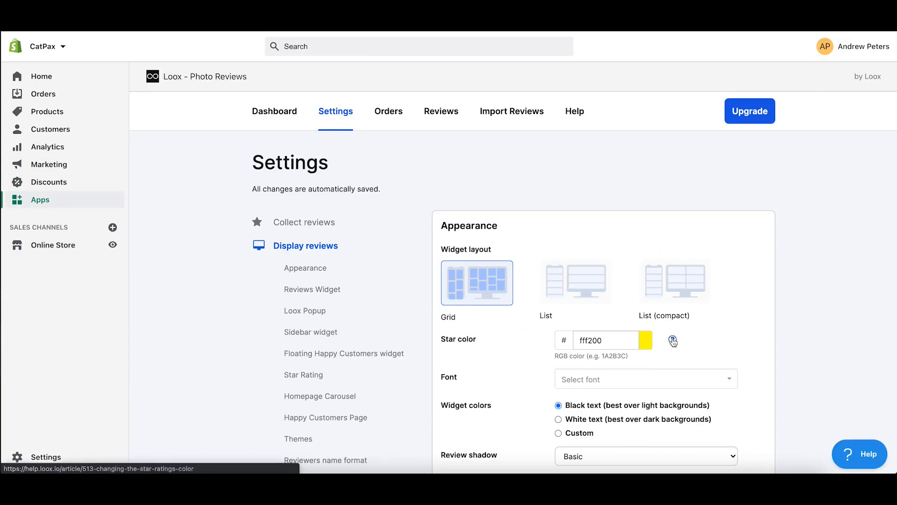
left_click(673, 340)
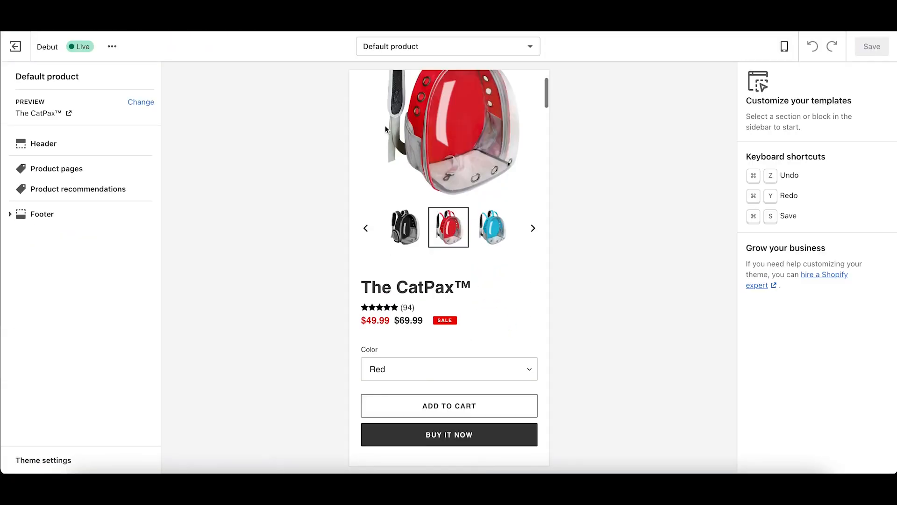
scroll(386, 130, "down", 5)
scroll(386, 130, "down", 10)
scroll(386, 130, "up", 3)
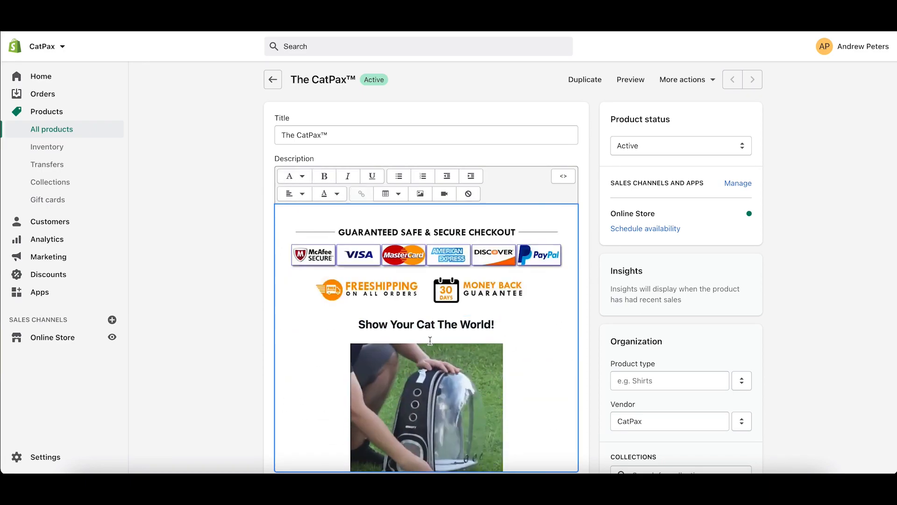
Try to turn the feature bullets in the product description into separate paragraphs and change their text style.
scroll(430, 341, "down", 15)
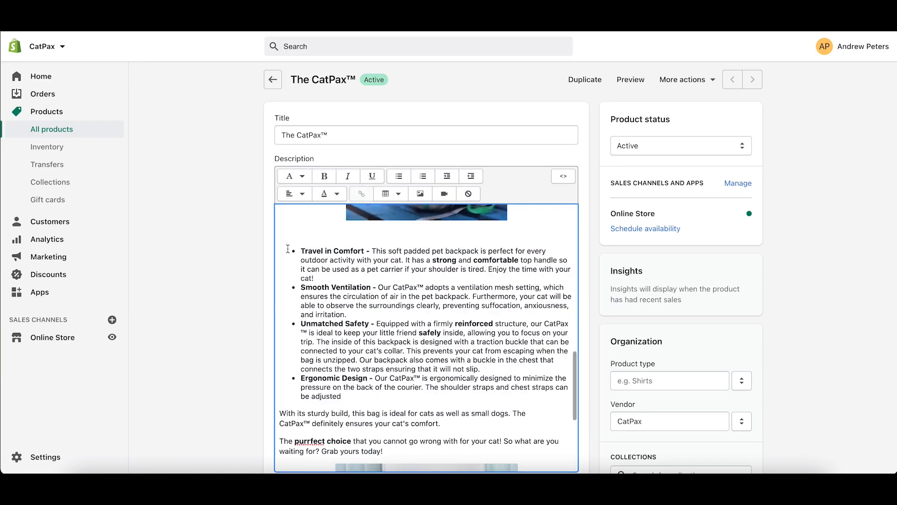
left_click(299, 250)
key("BackSpace")
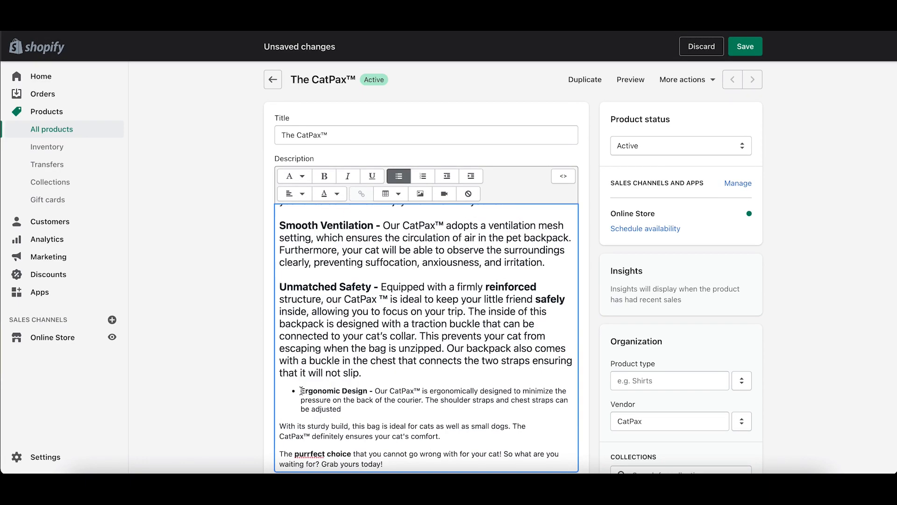
scroll(322, 222, "down", 5)
left_click_drag(280, 277, 440, 353)
left_click(294, 176)
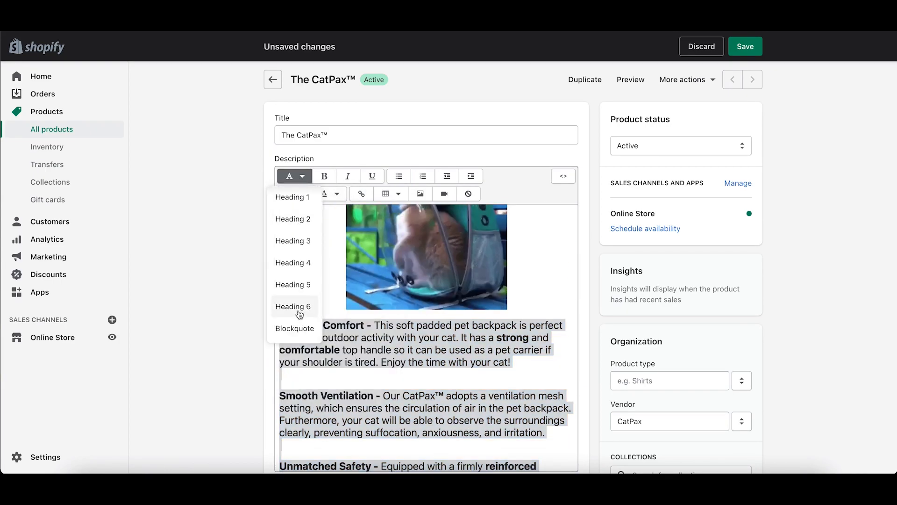
Try to remove the extra blank lines around the feature paragraphs and move the sturdy-build text onto its own line.
scroll(356, 294, "down", 3)
left_click(524, 368)
key("BackSpace")
scroll(324, 374, "down", 3)
left_click(325, 375)
key("BackSpace")
left_click(280, 385)
key("BackSpace")
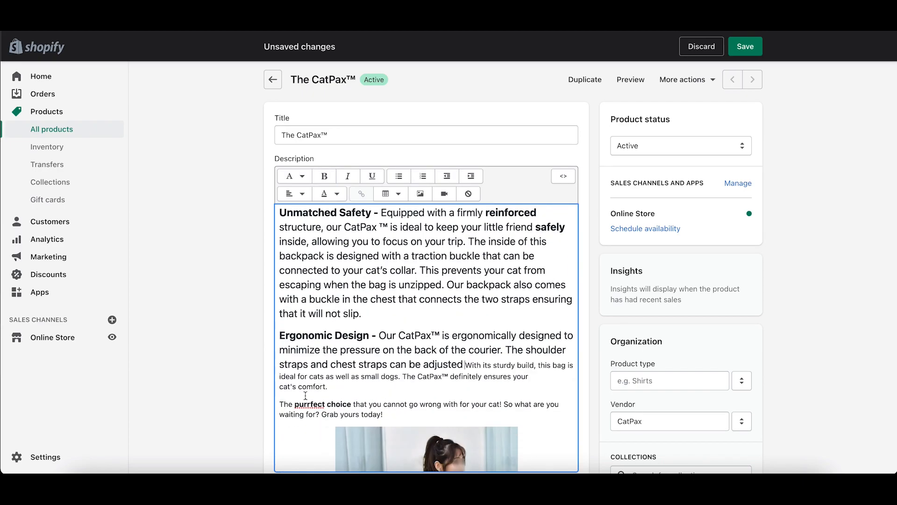
key("Return")
scroll(469, 402, "up", 1)
left_click_drag(469, 402, 280, 278)
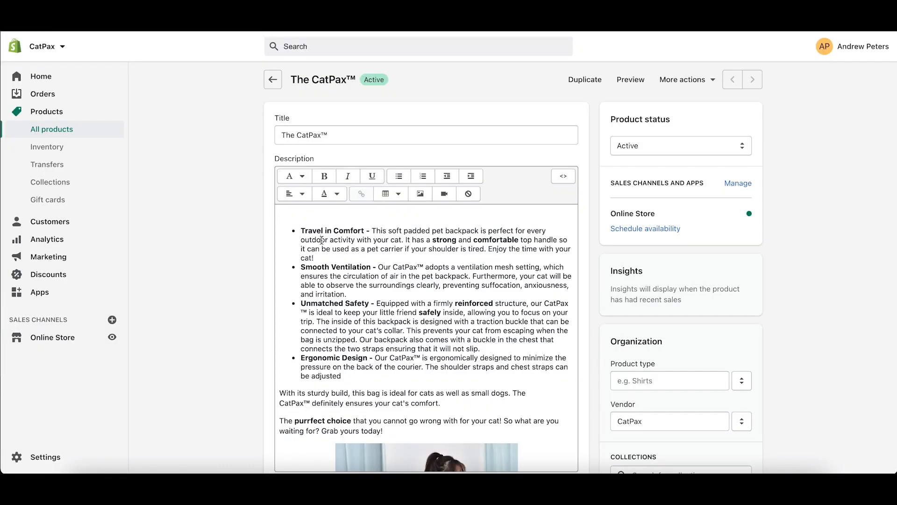
Try to turn the Travel in Comfort bullet into a restyled plain paragraph, and undo the changes.
scroll(323, 288, "up", 4)
scroll(323, 287, "down", 3)
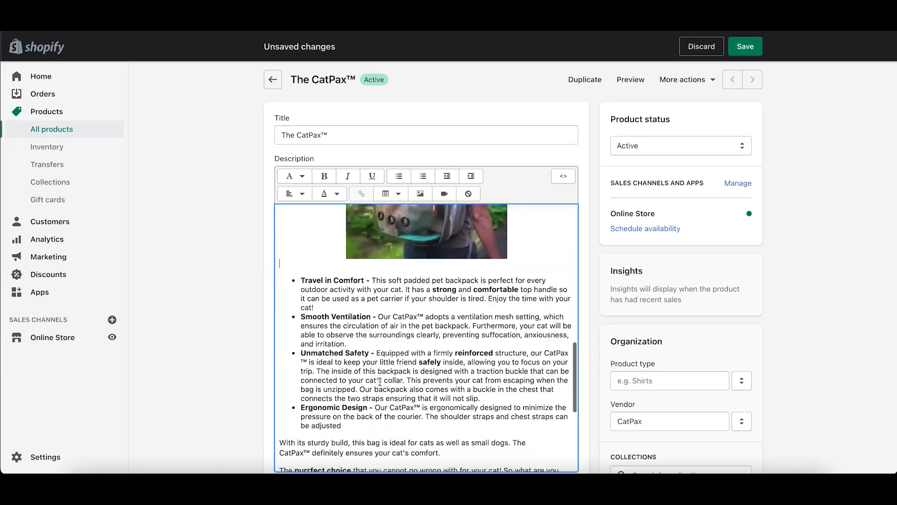
left_click_drag(324, 288, 314, 307)
left_click(398, 176)
left_click(295, 176)
left_click(301, 200)
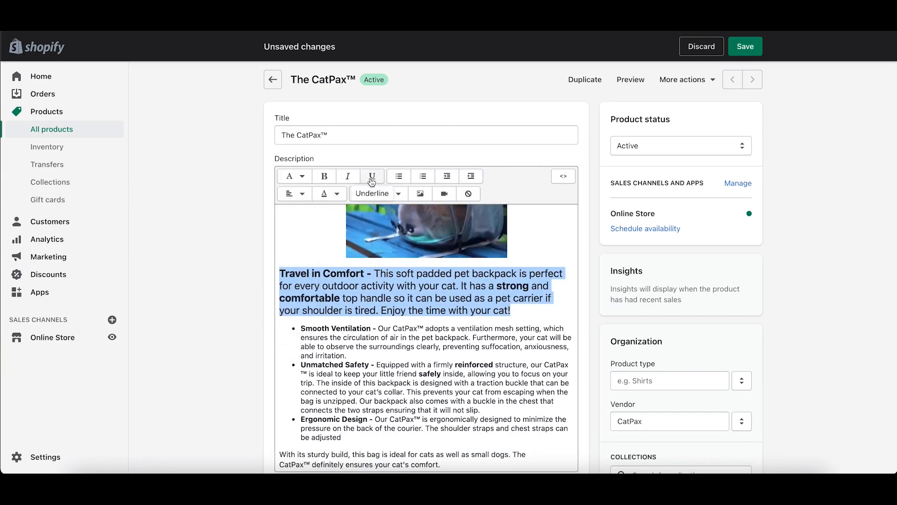
left_click(294, 176)
left_click(301, 202)
key("super+z")
left_click(531, 306)
key("super+z")
key("super+z")
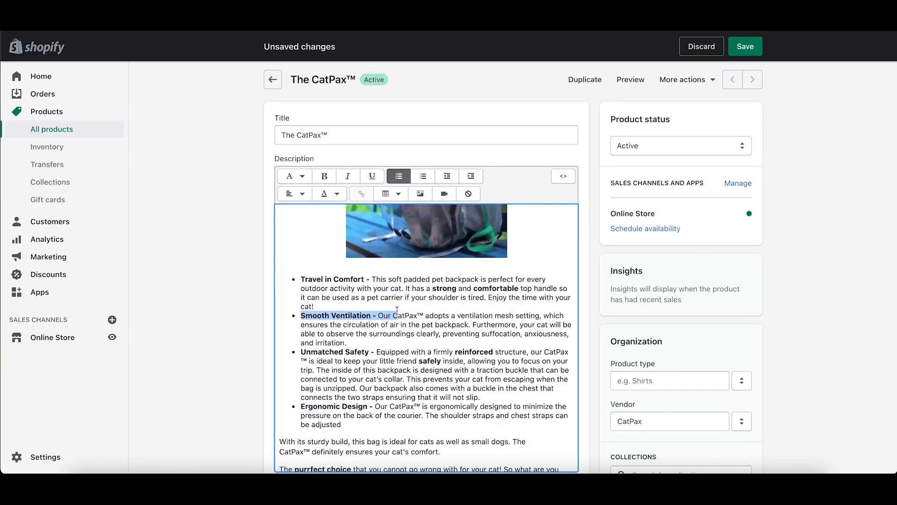
Save the footer menu with the items Privacy Policy, Refund Policy, Terms of Service and Contact.
scroll(426, 337, "up", 10)
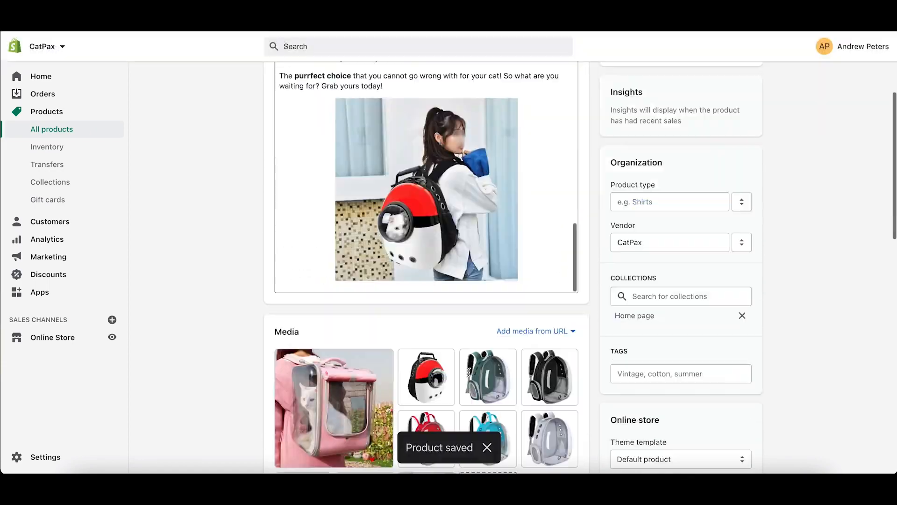
scroll(338, 99, "up", 10)
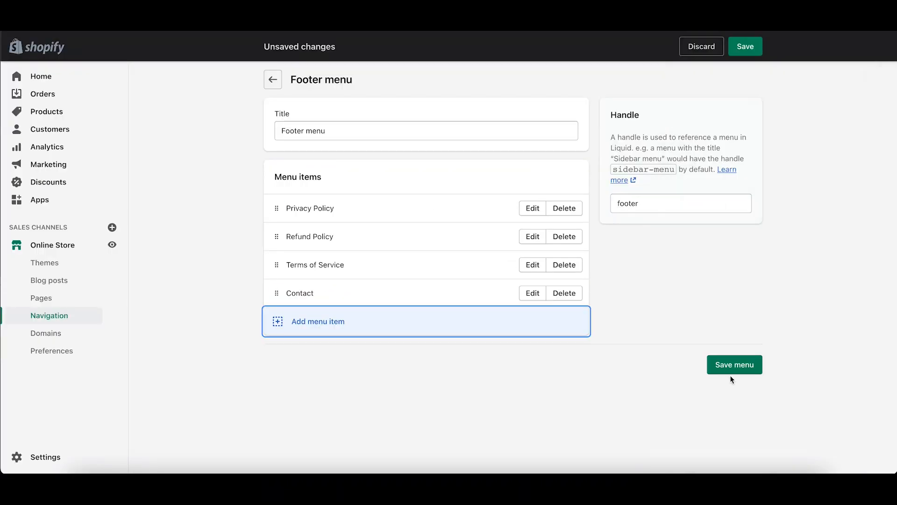
left_click(731, 369)
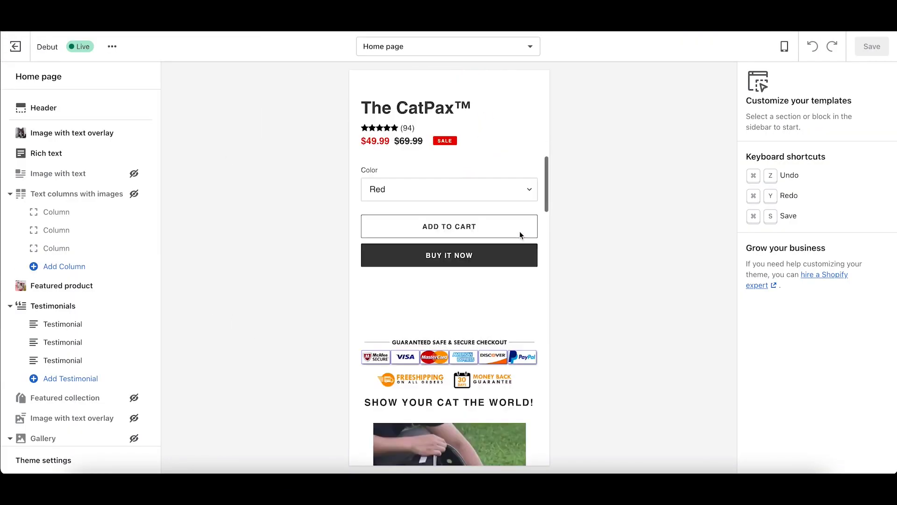
Space out the feature bullets in the product description, merge the sturdy-build sentences into the Ergonomic Design bullet, and save the product.
scroll(521, 235, "down", 5)
scroll(521, 235, "down", 10)
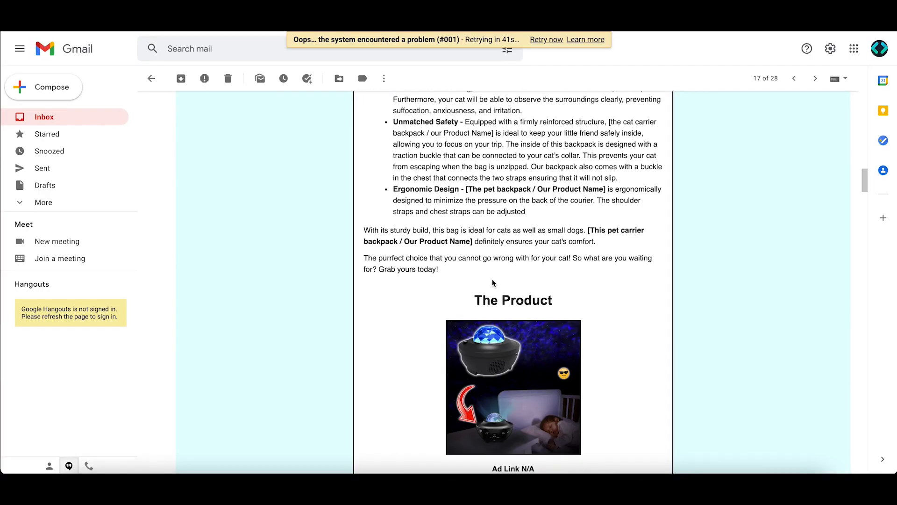
scroll(472, 327, "up", 3)
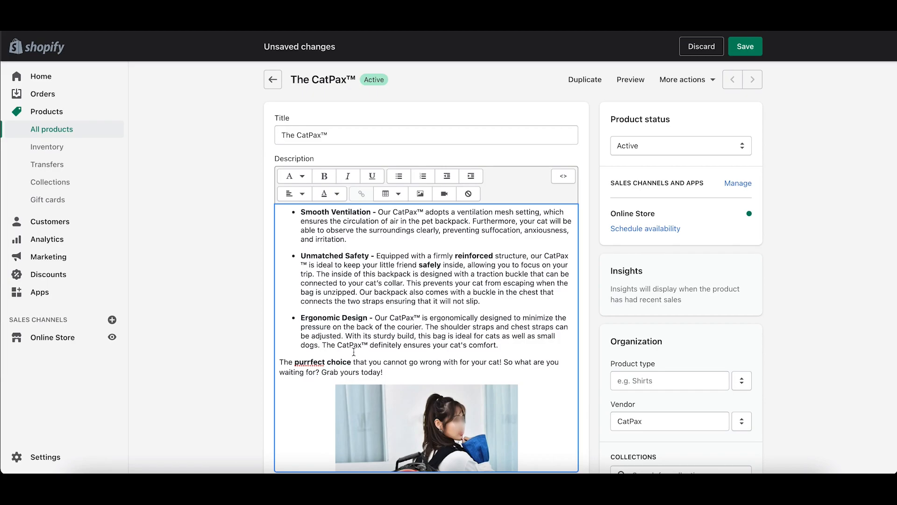
scroll(354, 351, "up", 2)
scroll(354, 352, "down", 5)
left_click(746, 46)
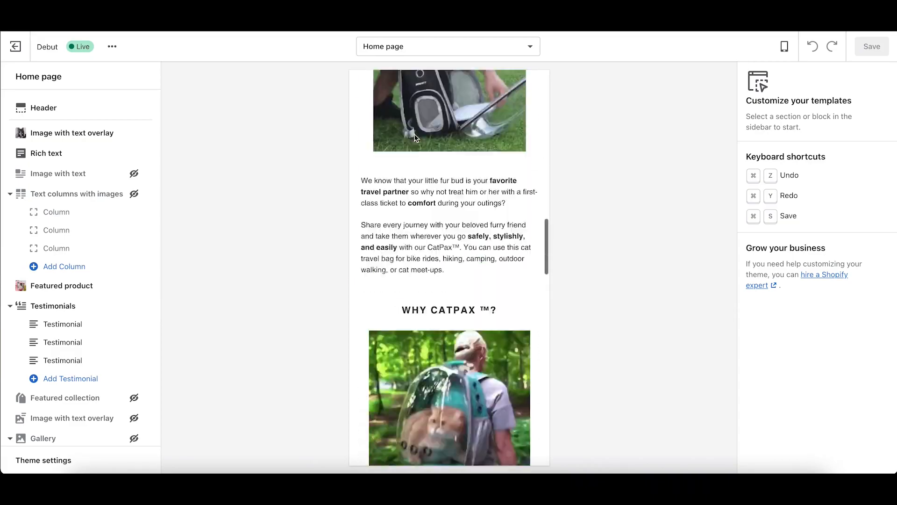
Review the home page in the mobile and desktop previews and examine The CatPax™ product page.
scroll(414, 133, "down", 10)
scroll(414, 133, "down", 3)
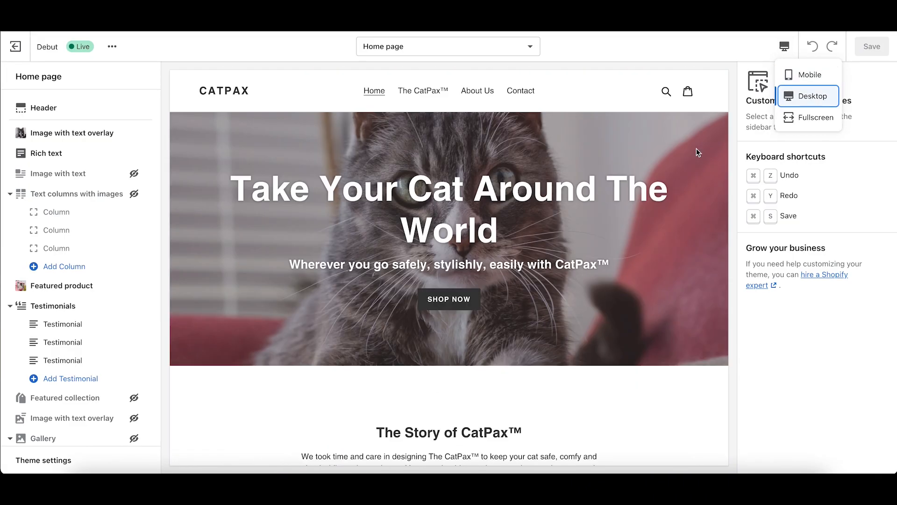
scroll(697, 147, "down", 15)
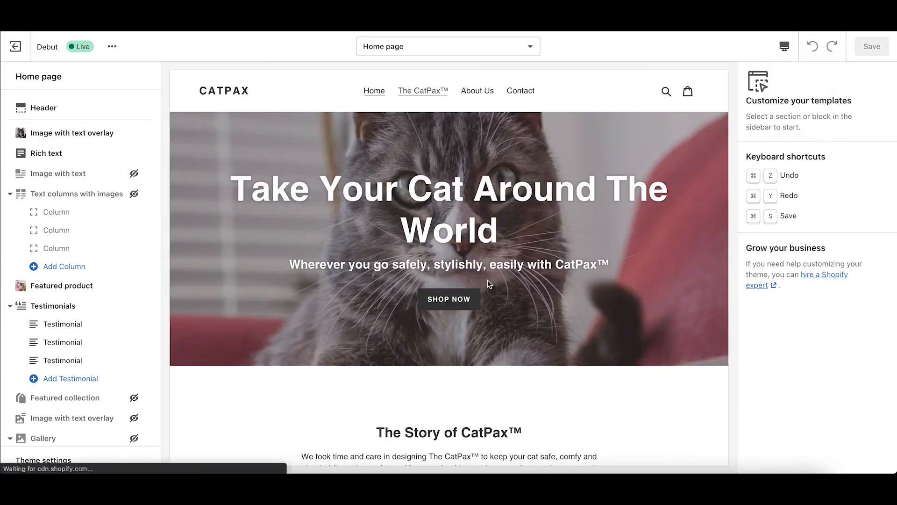
left_click(423, 90)
scroll(666, 159, "down", 15)
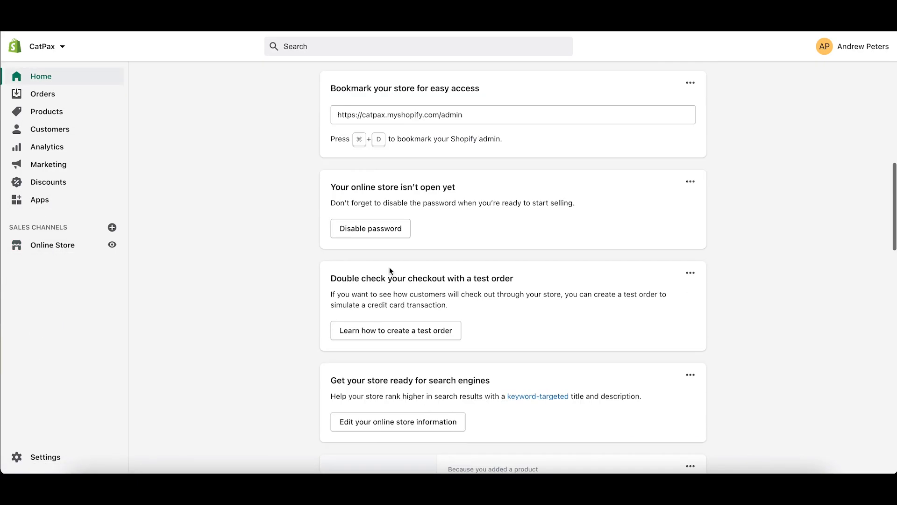
Look through the setup suggestions on the store's admin home and open the Online Store section.
scroll(388, 267, "down", 10)
scroll(467, 271, "up", 12)
scroll(555, 276, "up", 10)
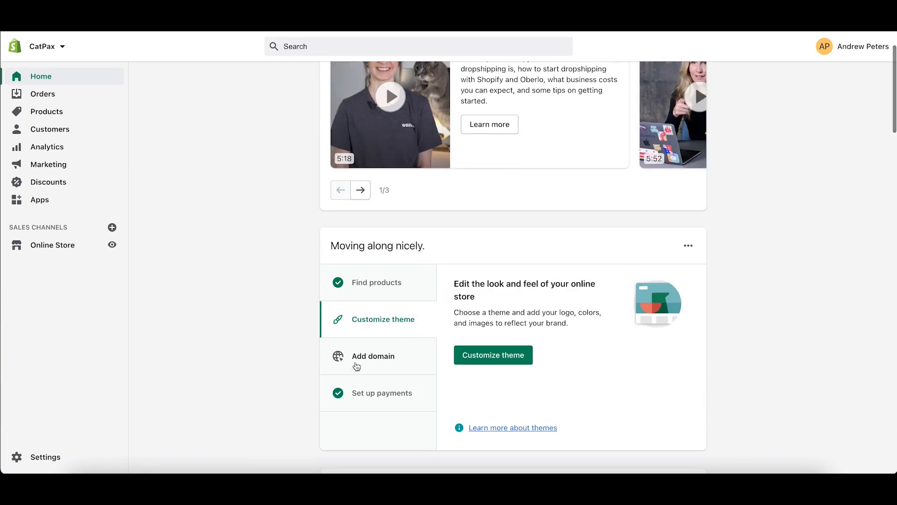
left_click(52, 244)
left_click(45, 334)
left_click(51, 351)
scroll(332, 347, "down", 15)
left_click(49, 280)
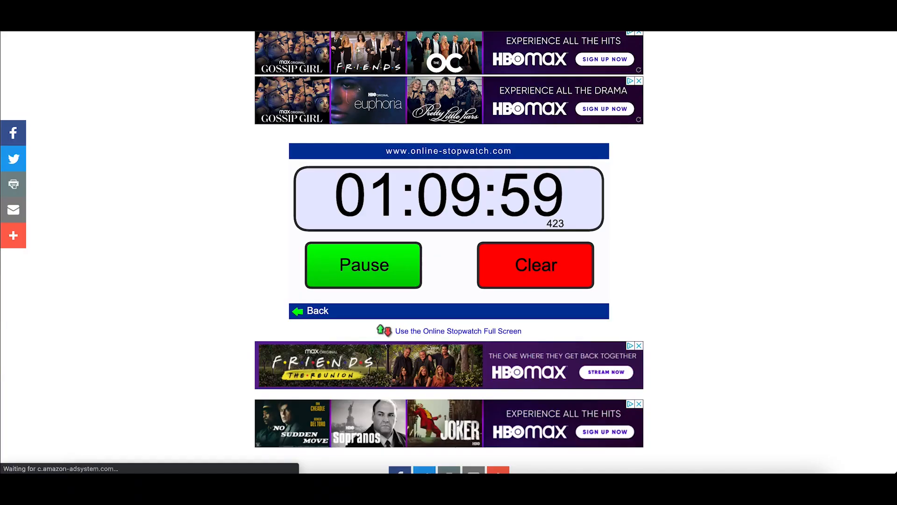
Open the storefront at catpax.myshopify.com.
left_click(397, 269)
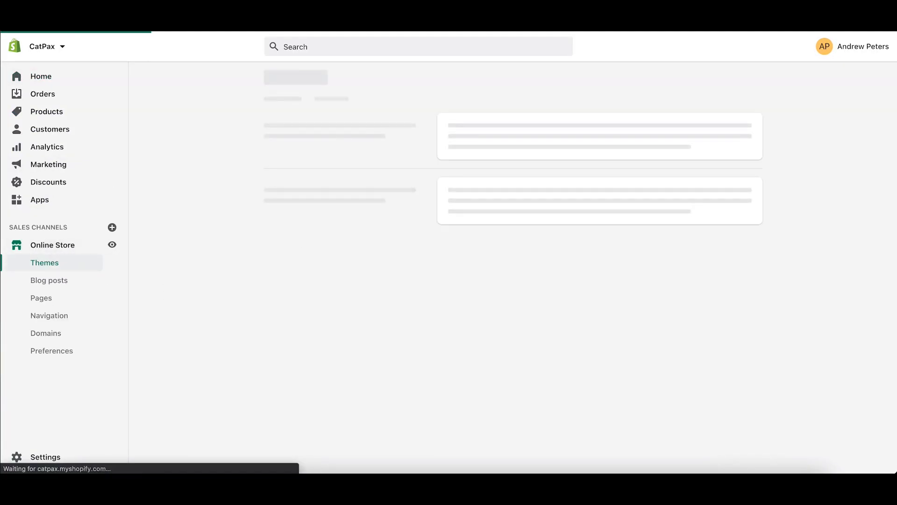
type("catpax.myshopi")
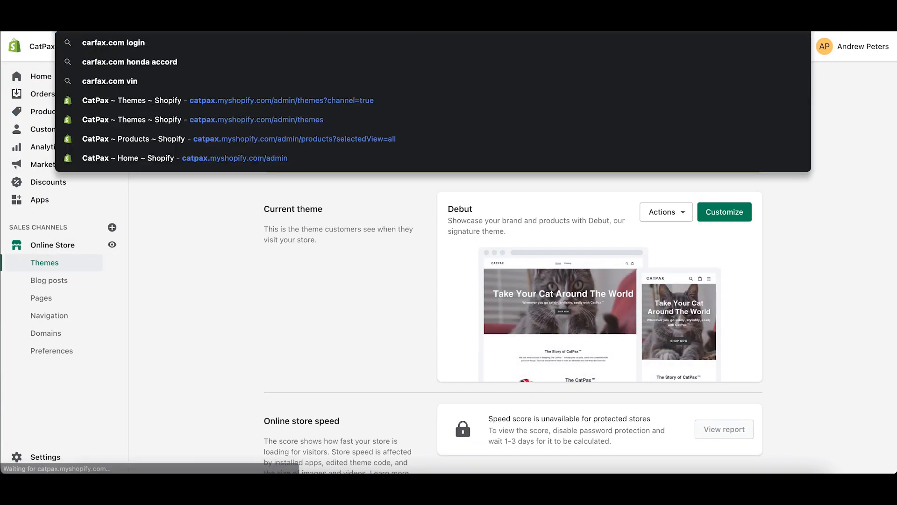
type("fy.com")
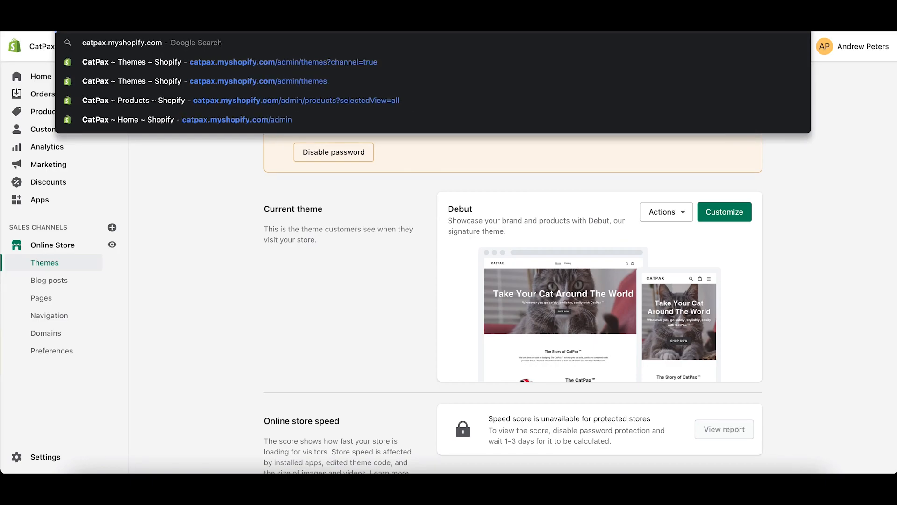
key("Return")
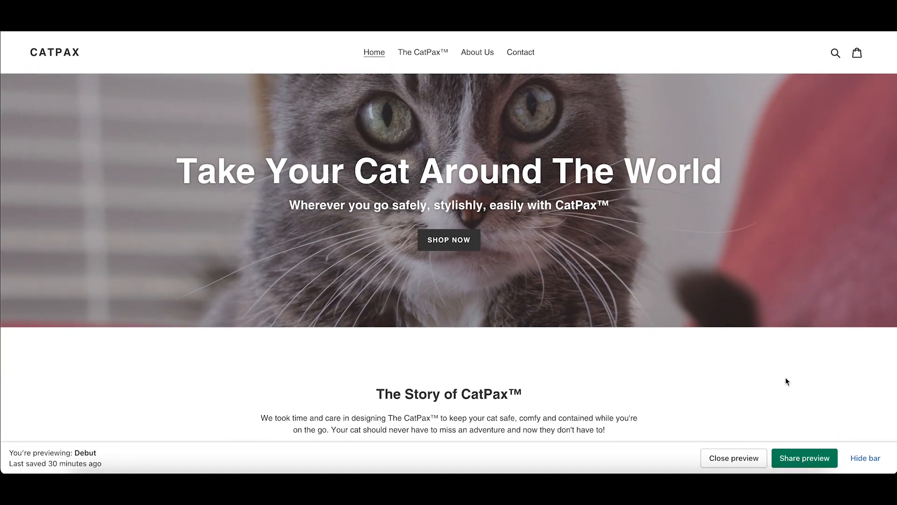
Review the storefront home page from the hero banner through the featured product, description and testimonials to the footer.
scroll(786, 379, "down", 1)
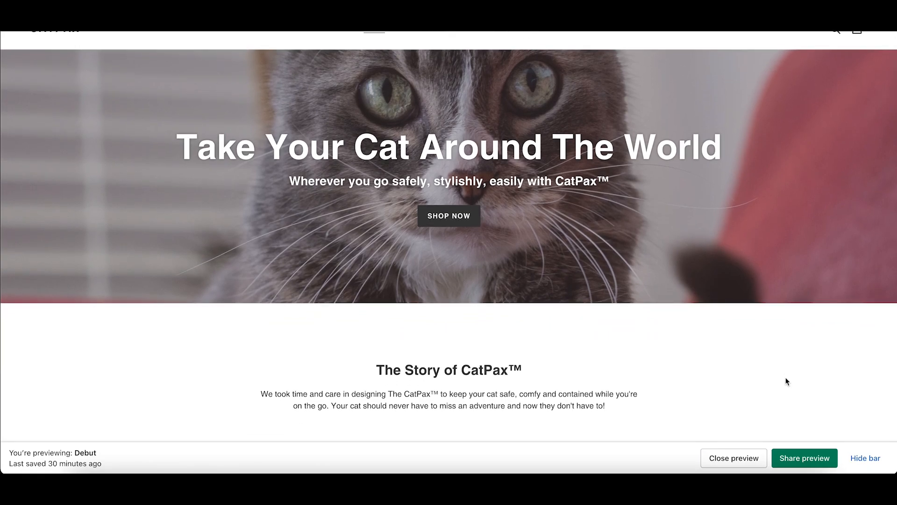
scroll(786, 380, "down", 3)
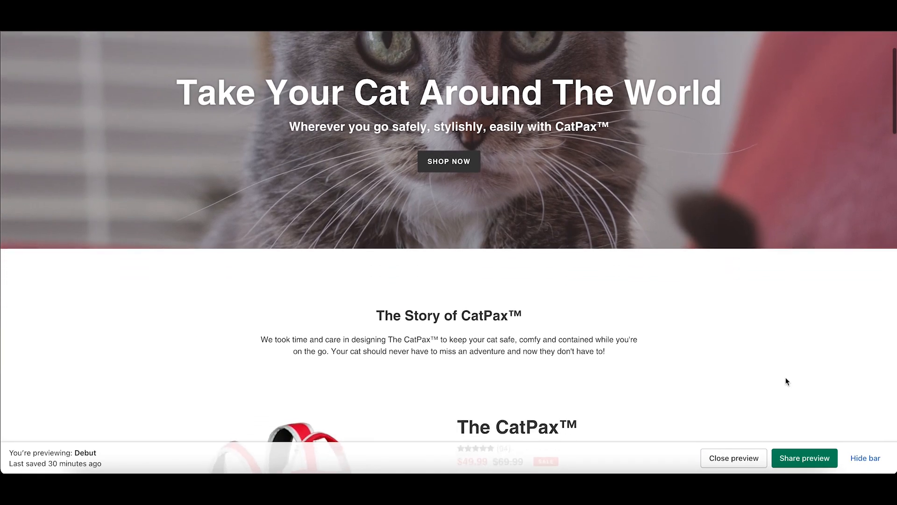
scroll(786, 378, "down", 3)
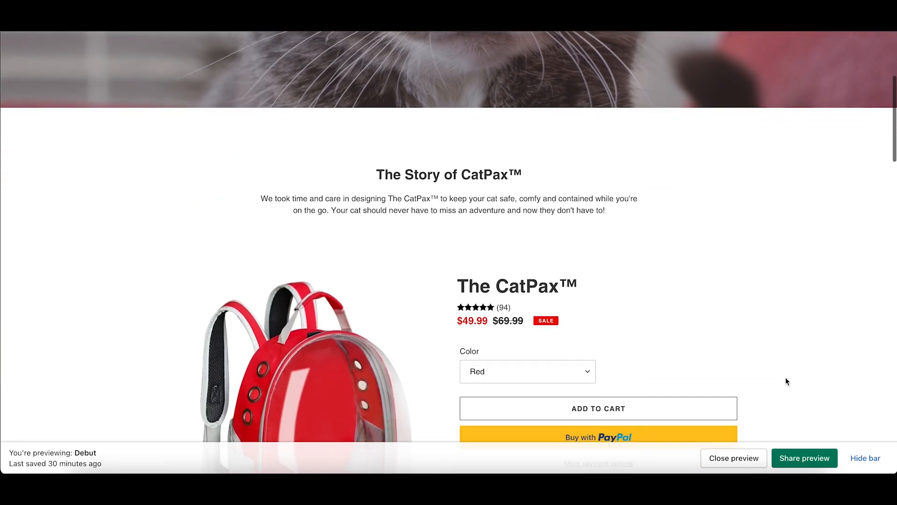
scroll(785, 379, "down", 6)
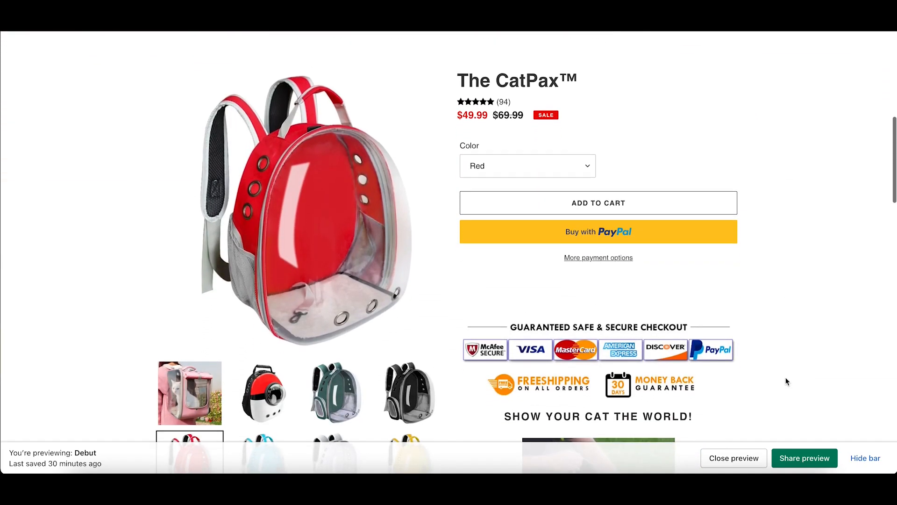
scroll(786, 381, "down", 2)
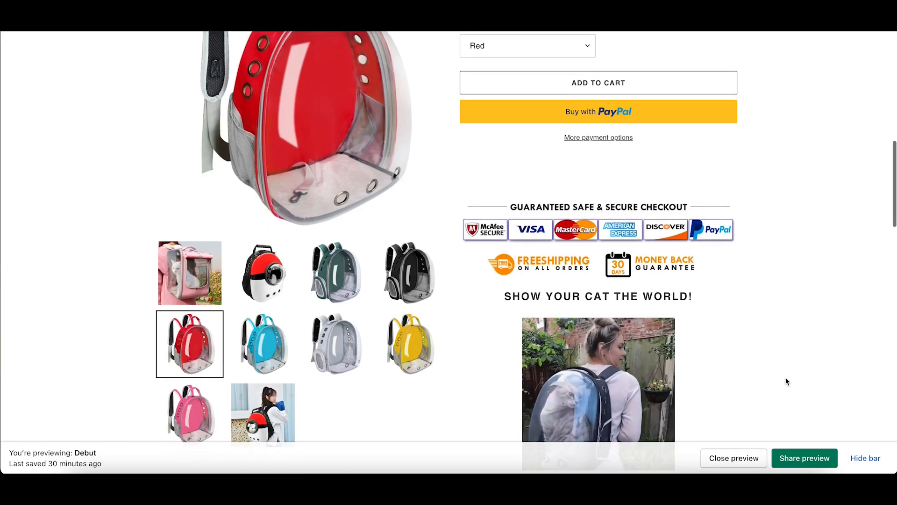
scroll(786, 380, "down", 1)
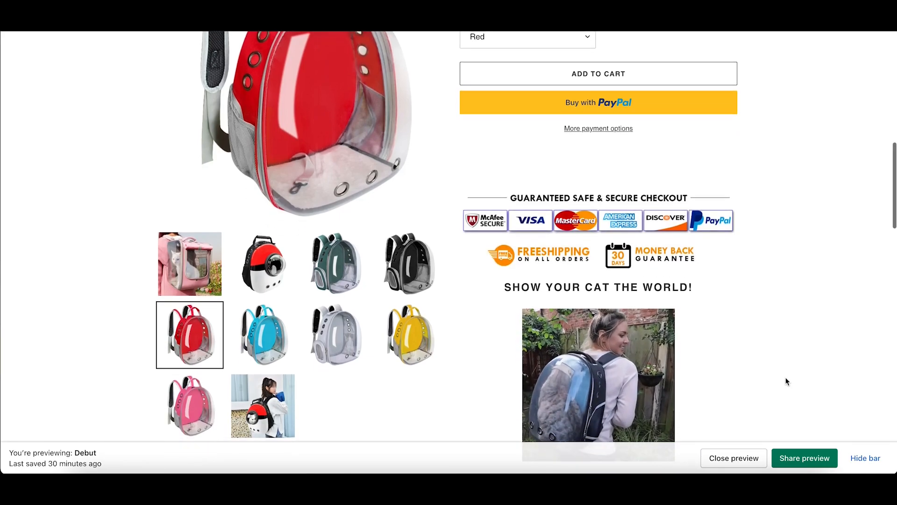
scroll(786, 381, "down", 5)
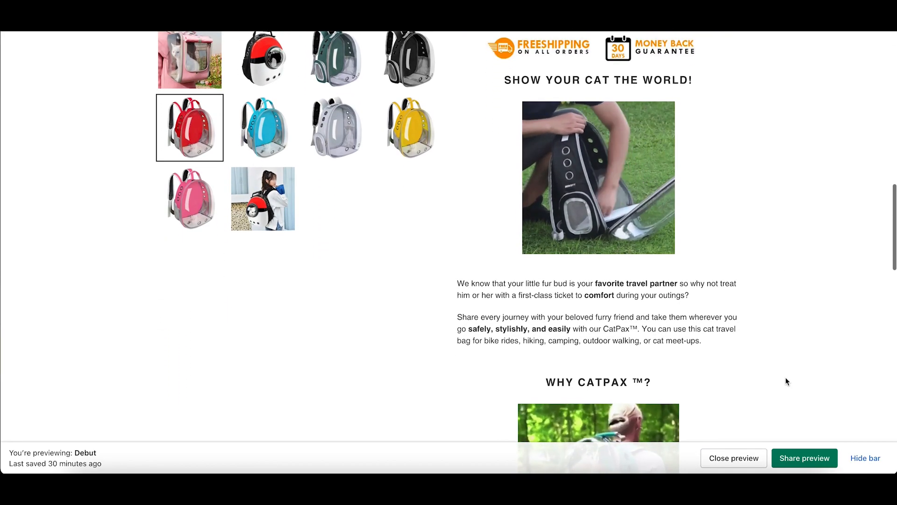
scroll(786, 378, "down", 5)
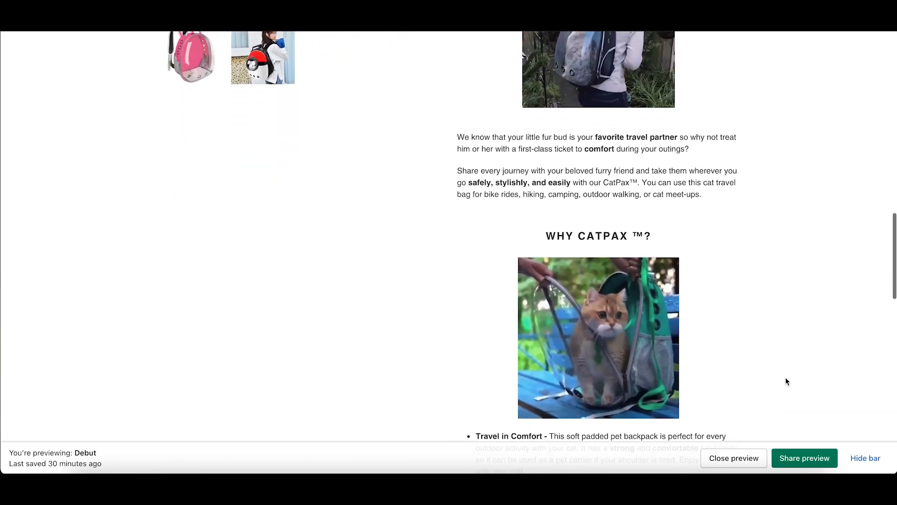
scroll(786, 381, "down", 5)
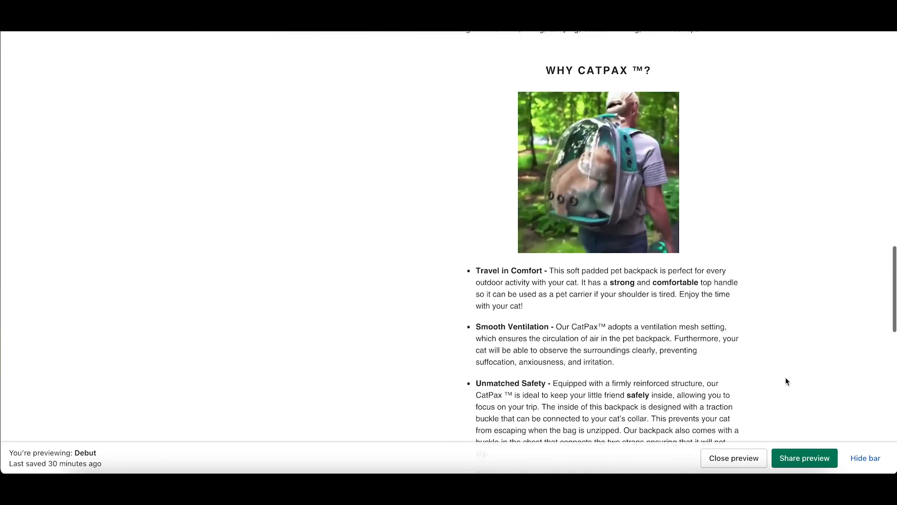
scroll(786, 381, "down", 8)
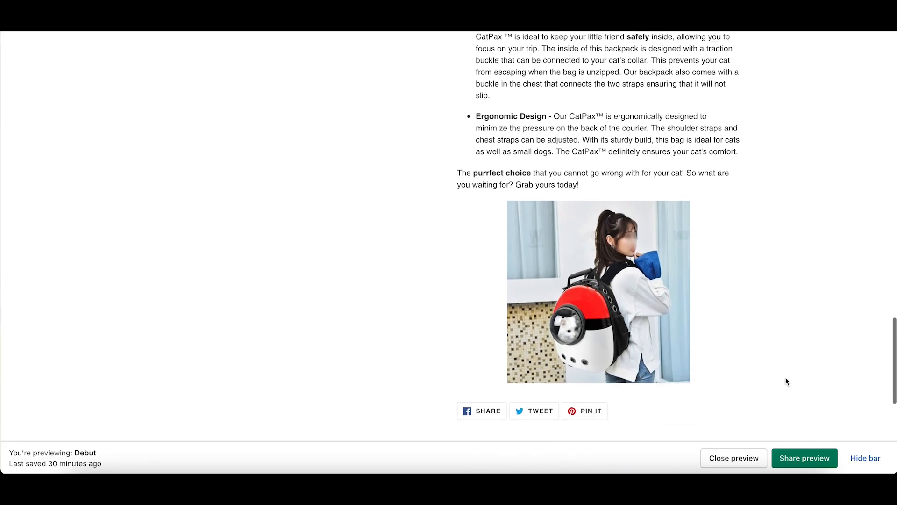
scroll(786, 382, "down", 3)
scroll(786, 379, "down", 3)
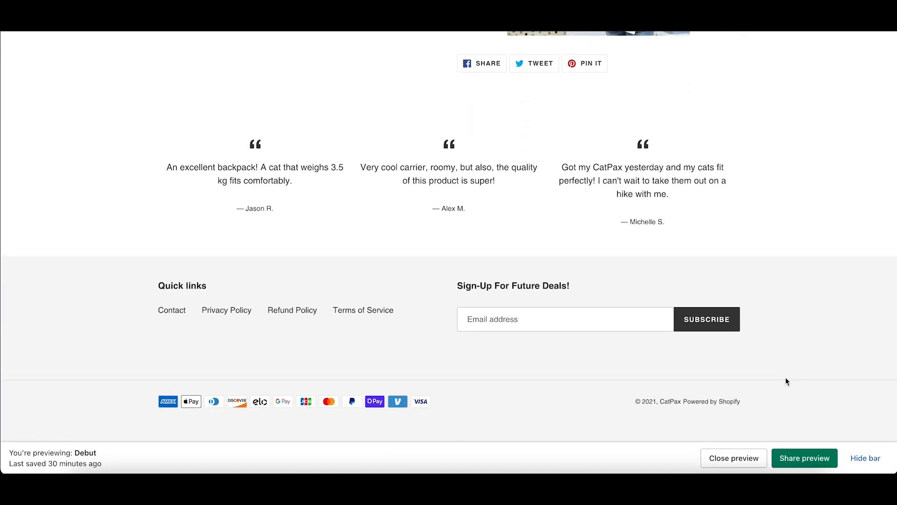
scroll(786, 378, "up", 15)
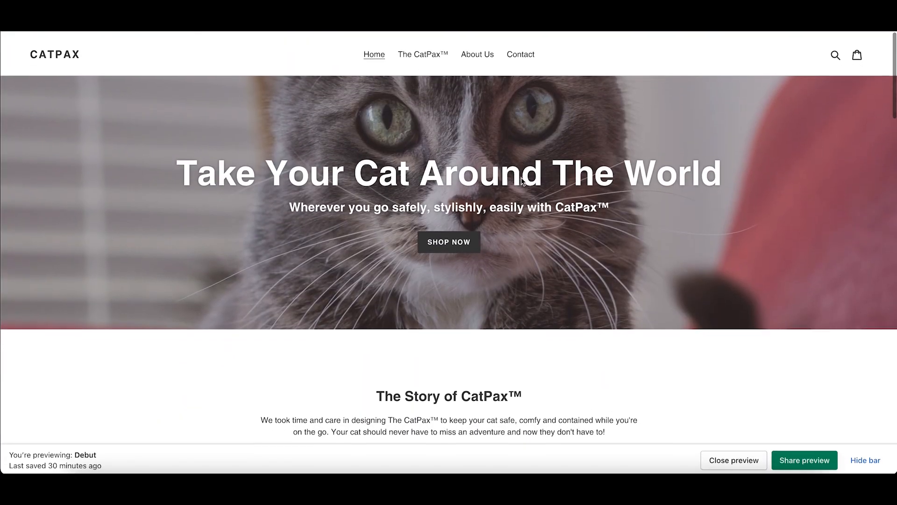
Open The CatPax™ product page and examine its gallery, trust badges, description and customer reviews.
left_click(423, 54)
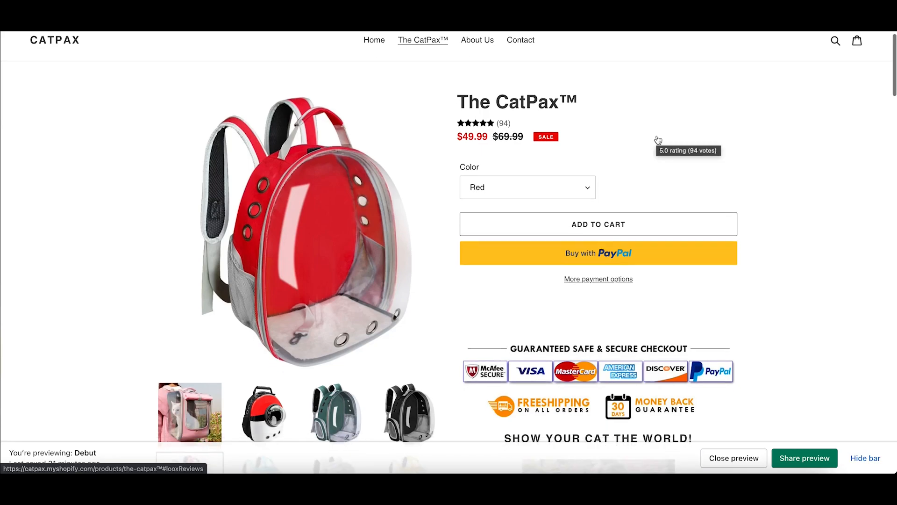
scroll(658, 139, "down", 4)
scroll(658, 139, "down", 2)
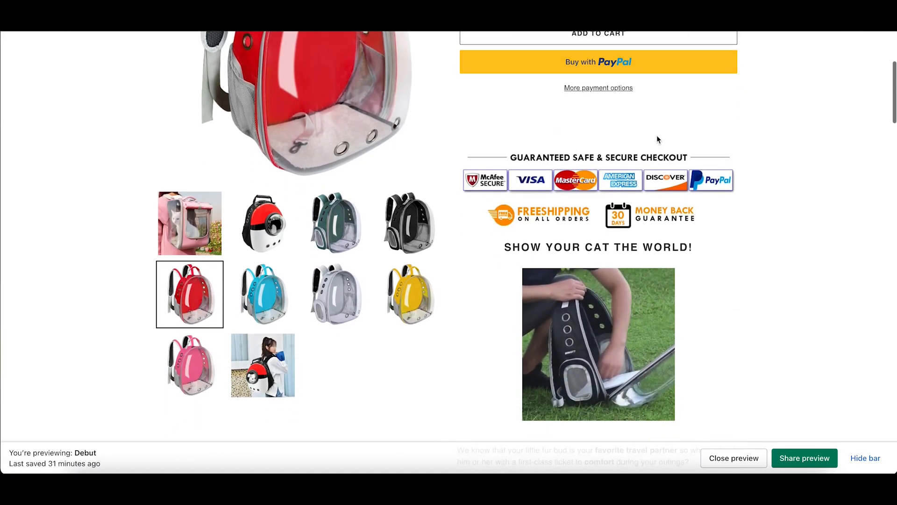
scroll(658, 139, "down", 2)
scroll(657, 138, "down", 4)
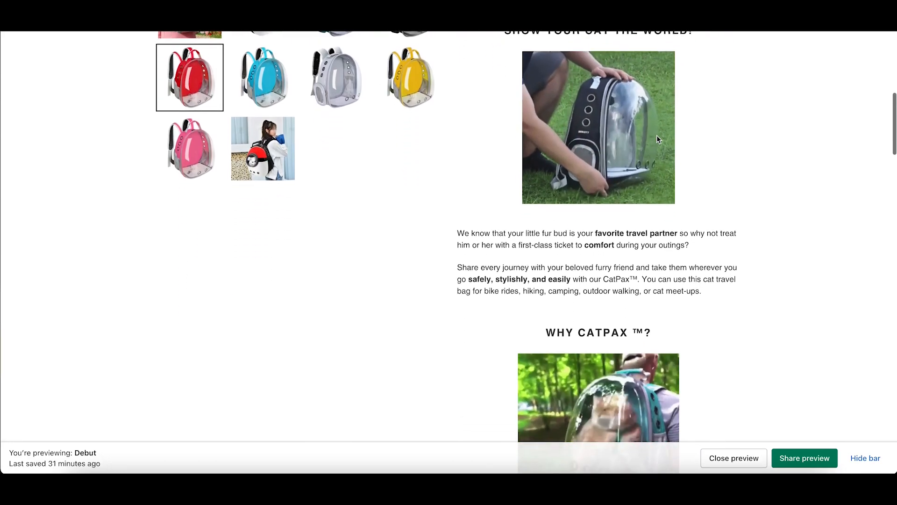
scroll(657, 138, "down", 2)
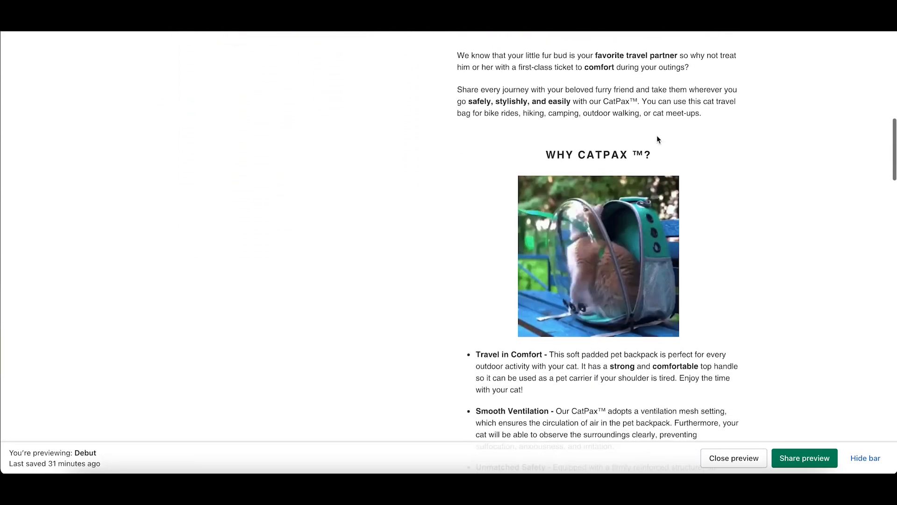
scroll(657, 138, "down", 2)
scroll(657, 139, "down", 5)
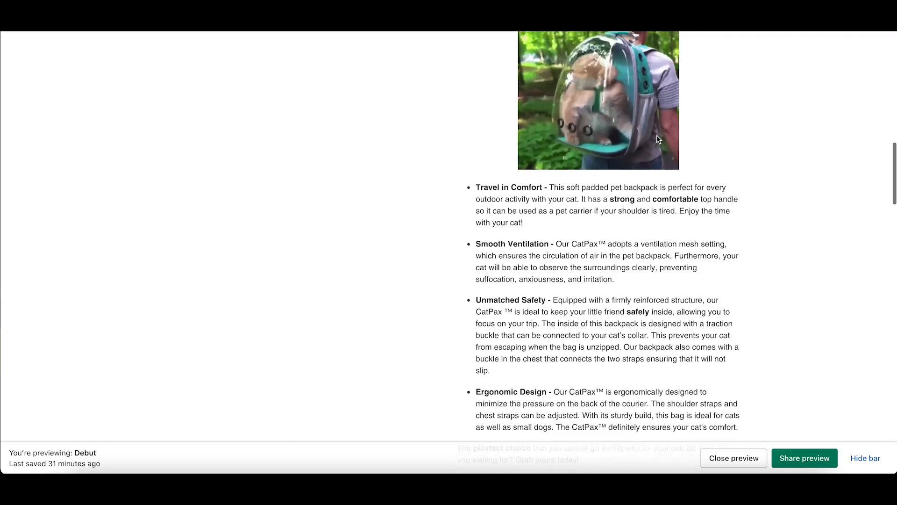
scroll(657, 135, "down", 15)
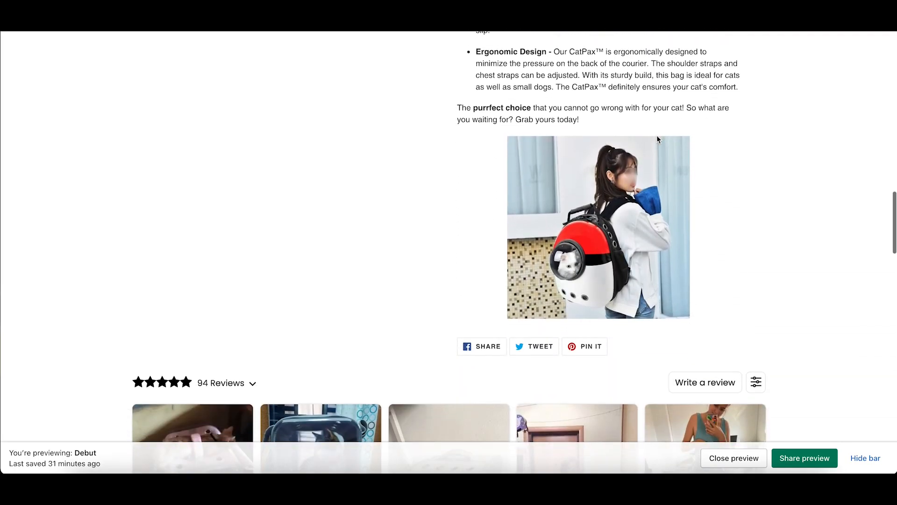
scroll(657, 135, "up", 20)
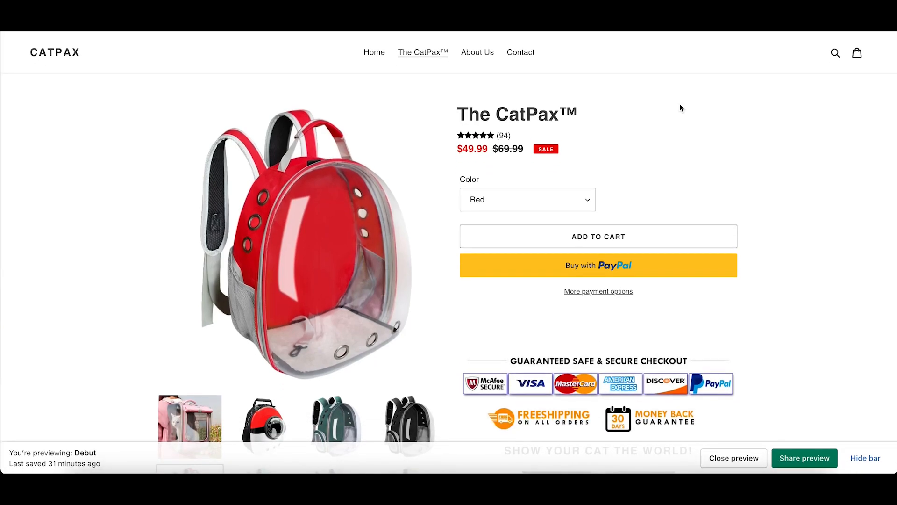
Inspect the product page in the iPhone X emulation, view the pink carrier photo, and check the reviews and footer.
right_click(681, 108)
left_click(701, 239)
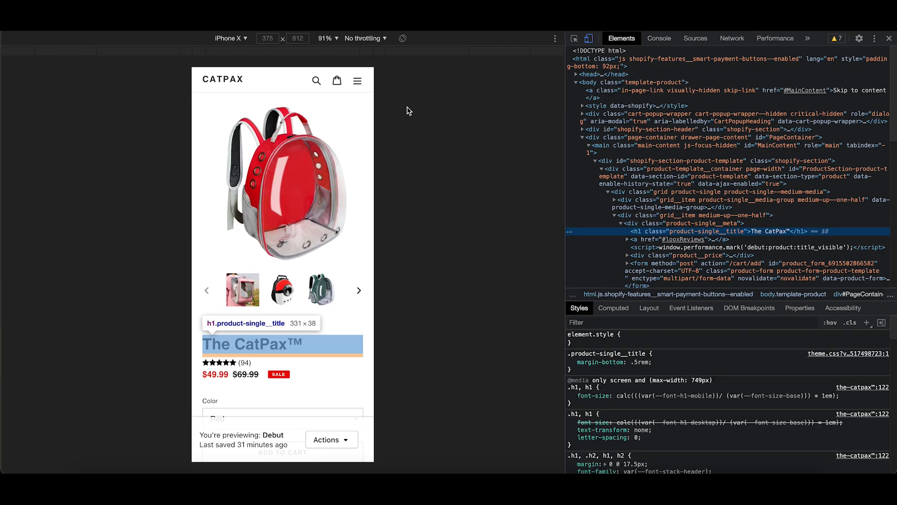
scroll(319, 130, "down", 1)
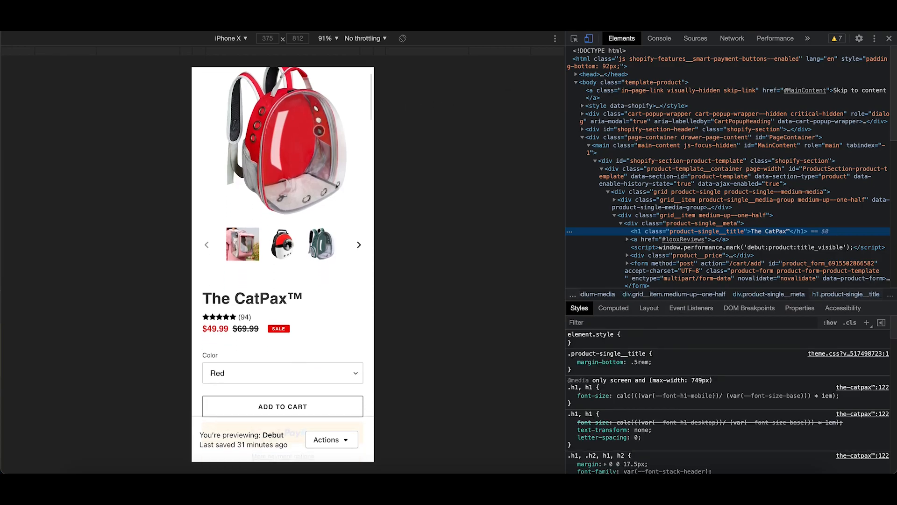
left_click(251, 255)
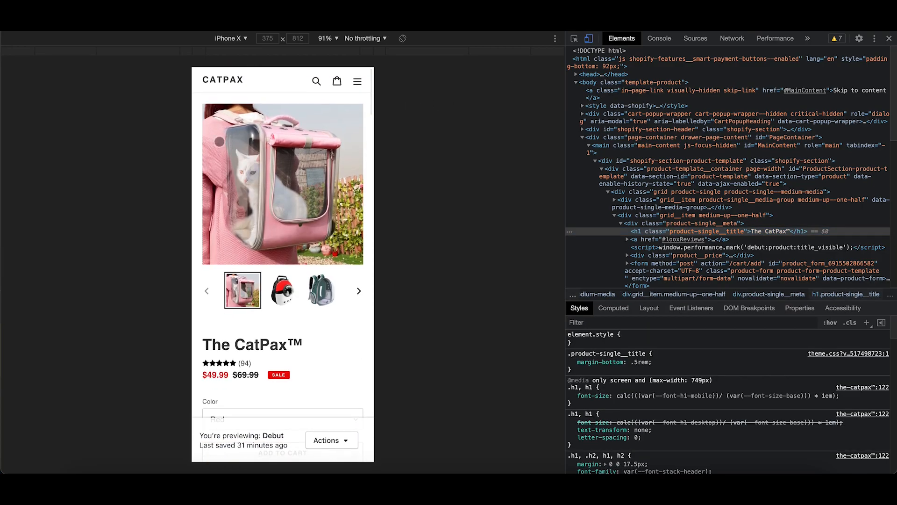
scroll(329, 199, "down", 4)
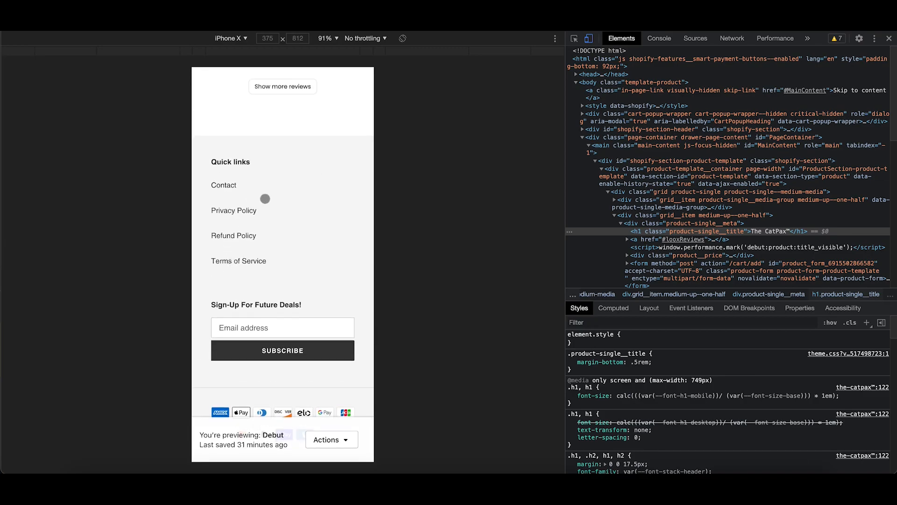
scroll(258, 181, "up", 20)
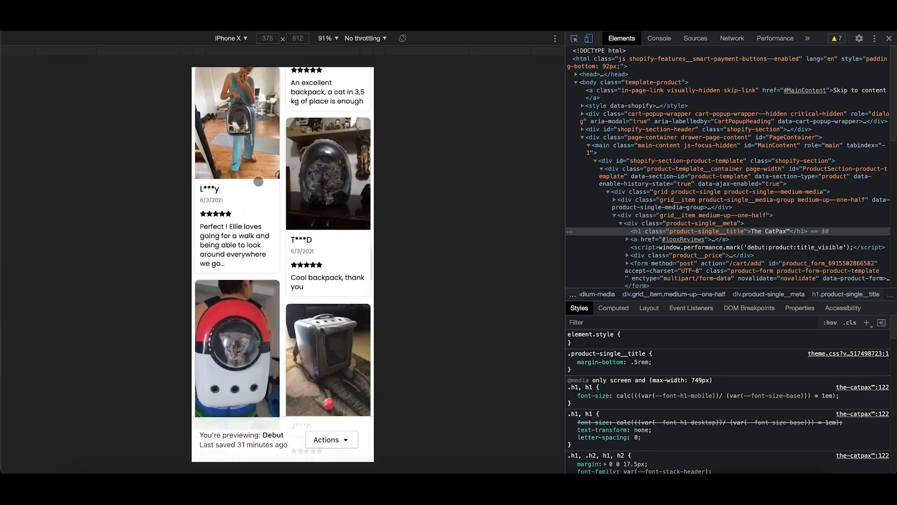
scroll(258, 182, "up", 15)
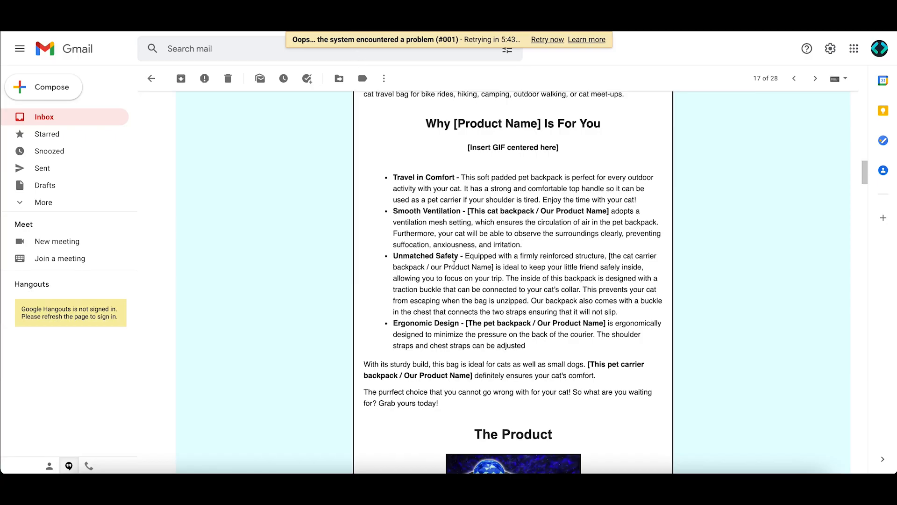
Switch to the product email in Gmail and examine the For Your Ads section, highlighting the Possible Interest Targeting list.
scroll(456, 271, "up", 14)
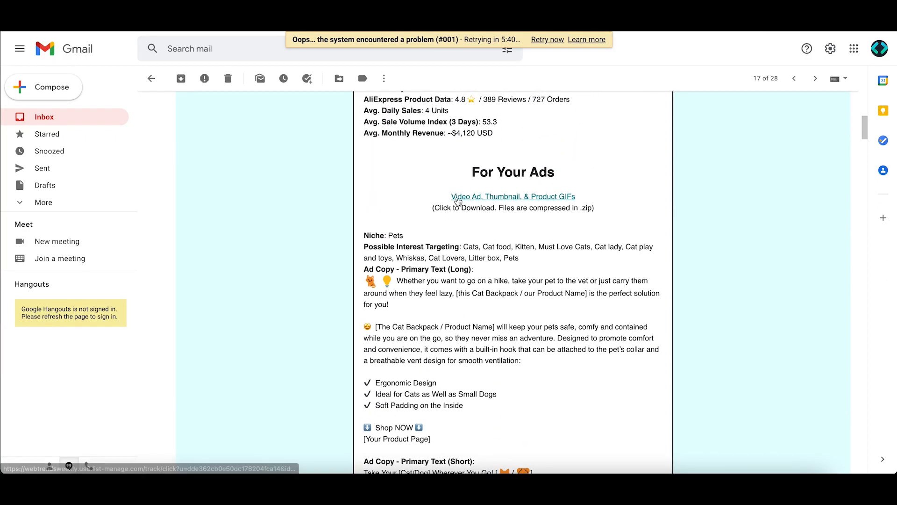
left_click_drag(460, 173, 694, 386)
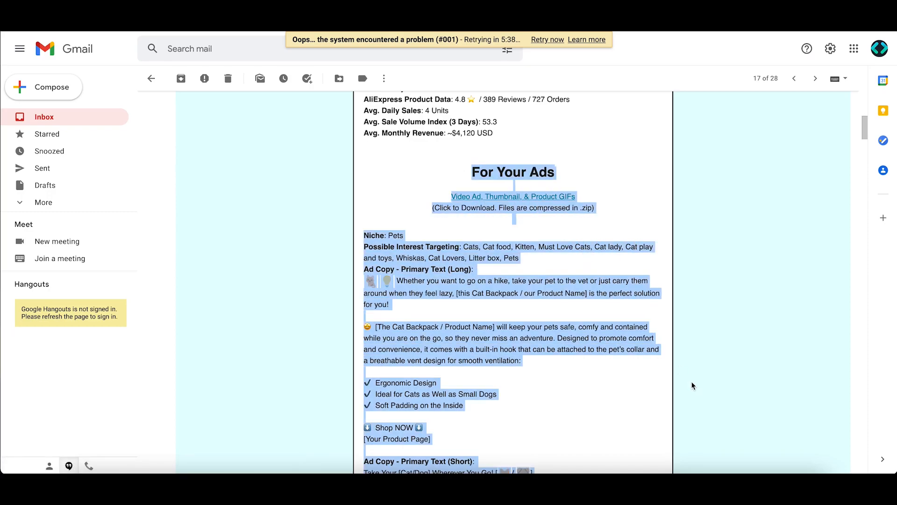
left_click(606, 376)
scroll(487, 301, "down", 2)
scroll(489, 225, "up", 2)
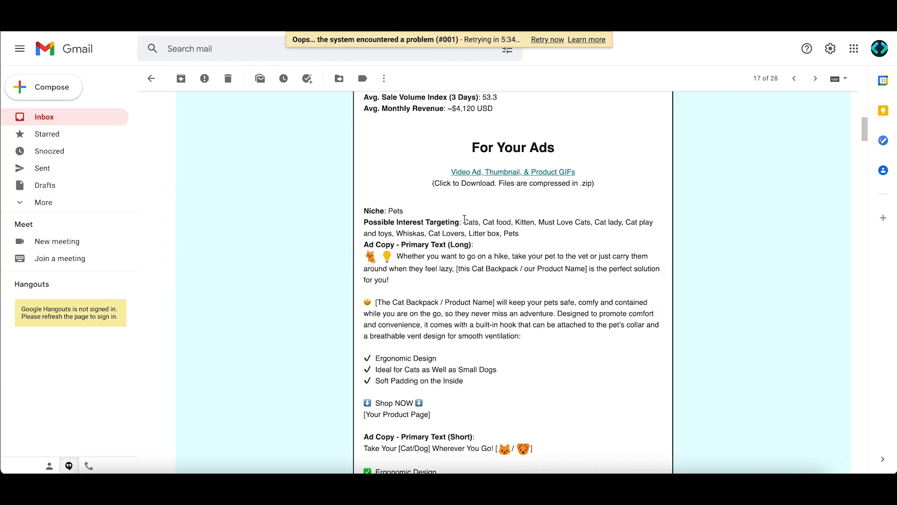
left_click_drag(483, 223, 567, 237)
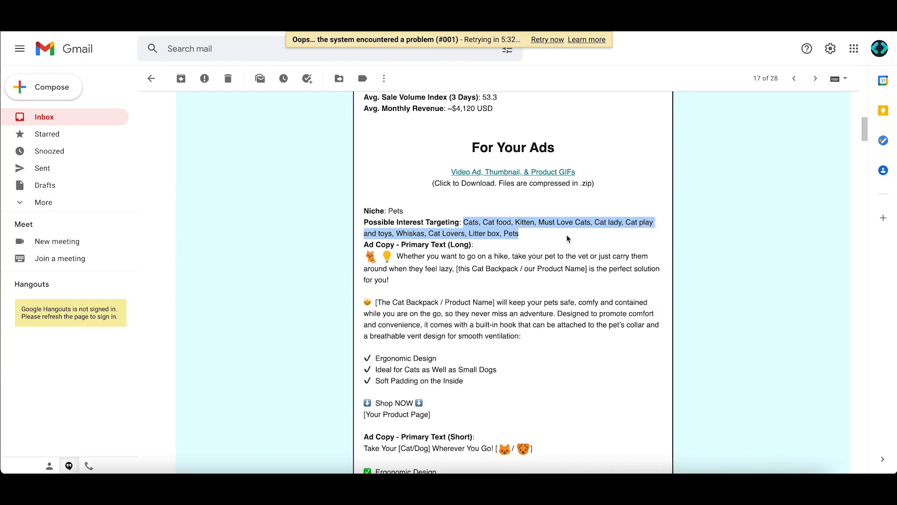
Switch to the Product 1 - Video Ad & GIFs folder in Finder and watch the opening seconds of Video Ad.mp4.
left_click(536, 237)
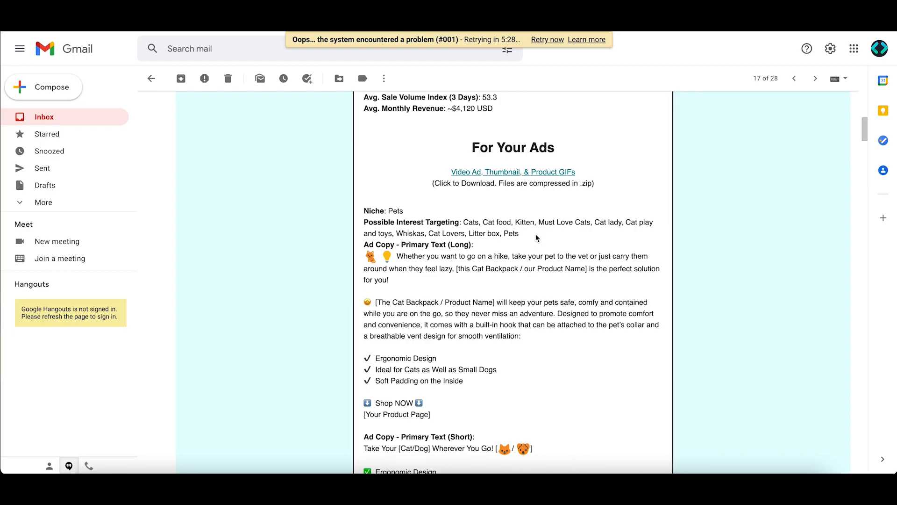
scroll(536, 237, "down", 1)
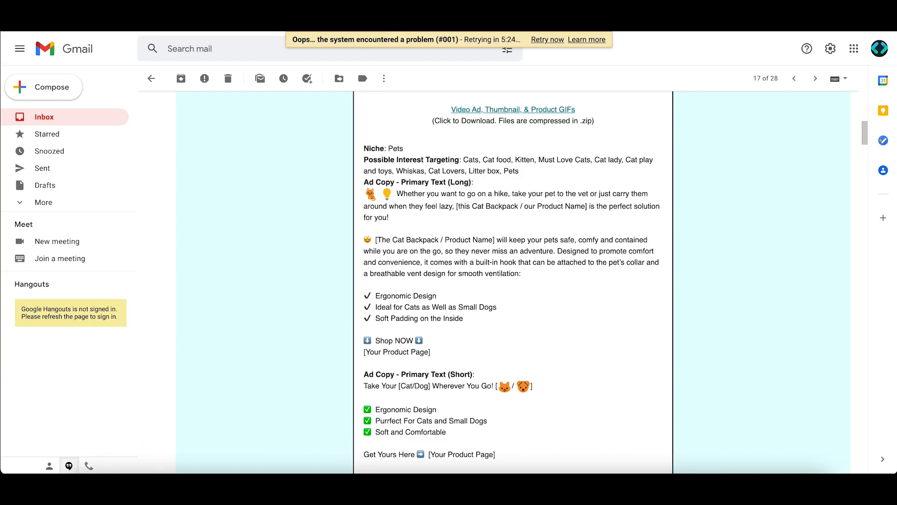
left_click(87, 477)
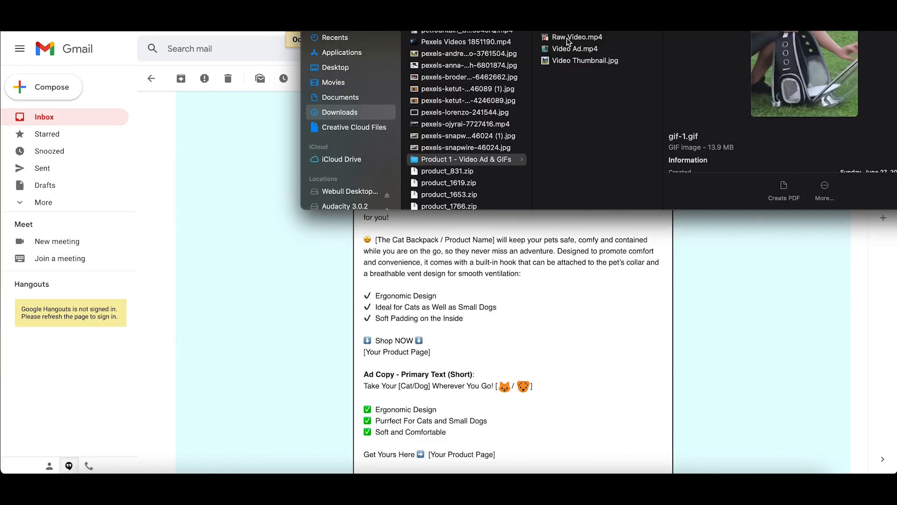
left_click(573, 50)
key("space")
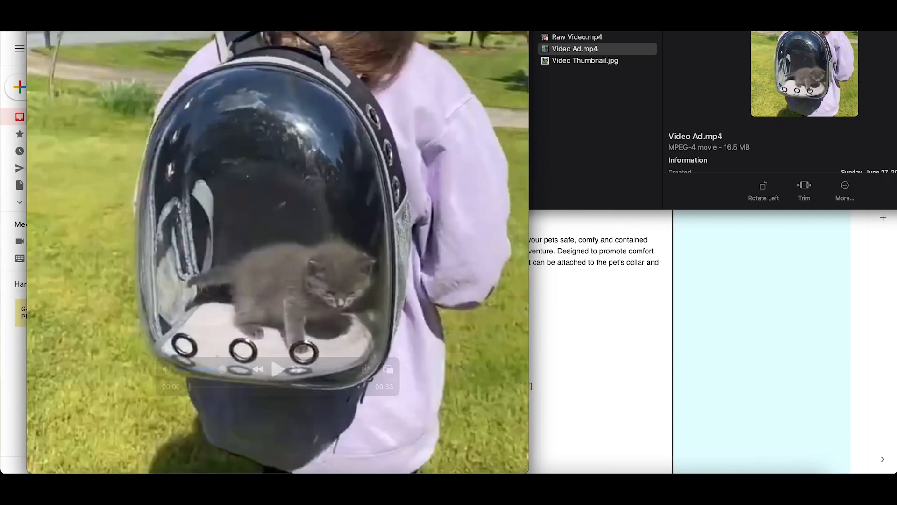
left_click_drag(27, 31, 181, 107)
left_click_drag(279, 135, 273, 81)
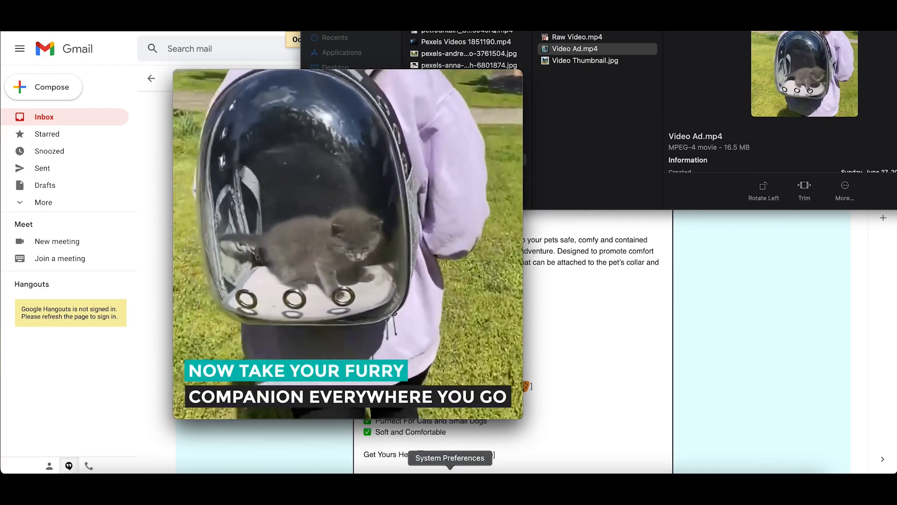
left_click(349, 341)
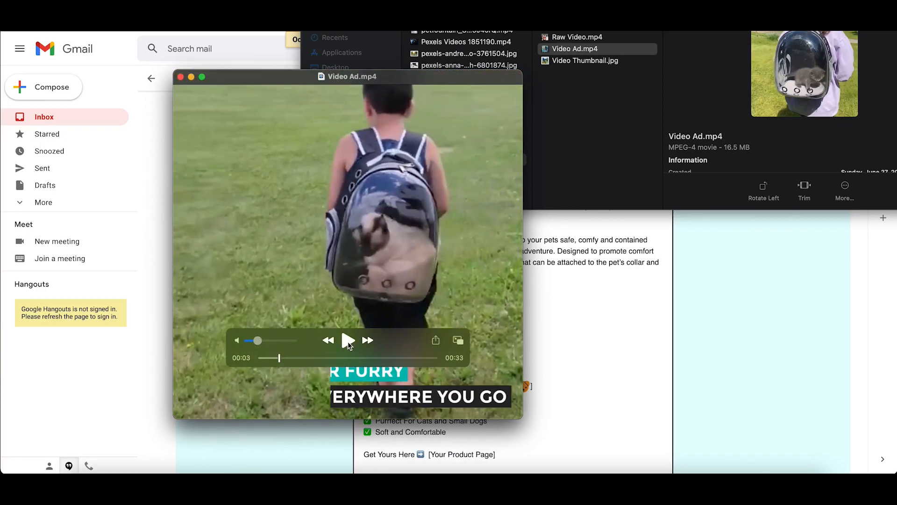
left_click(181, 78)
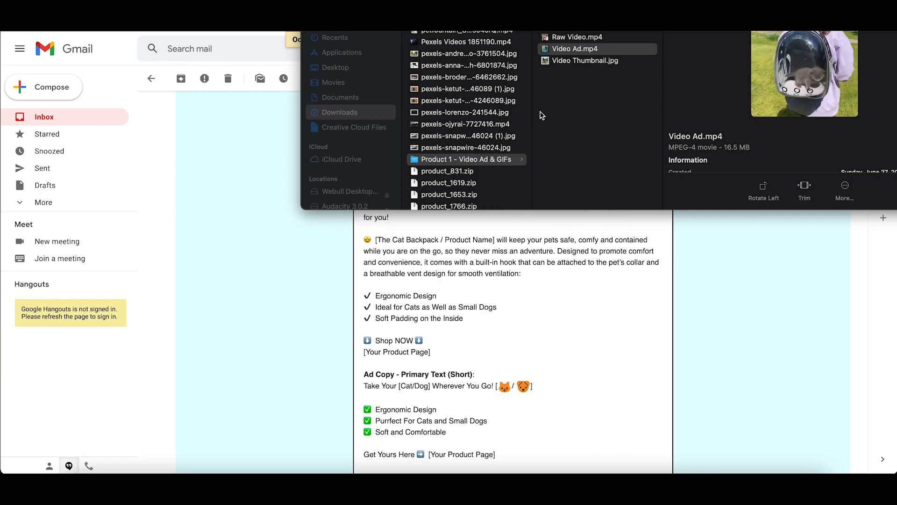
Preview Video Thumbnail.jpg at a smaller window size, examine the backpack image, and close it.
left_click(582, 61)
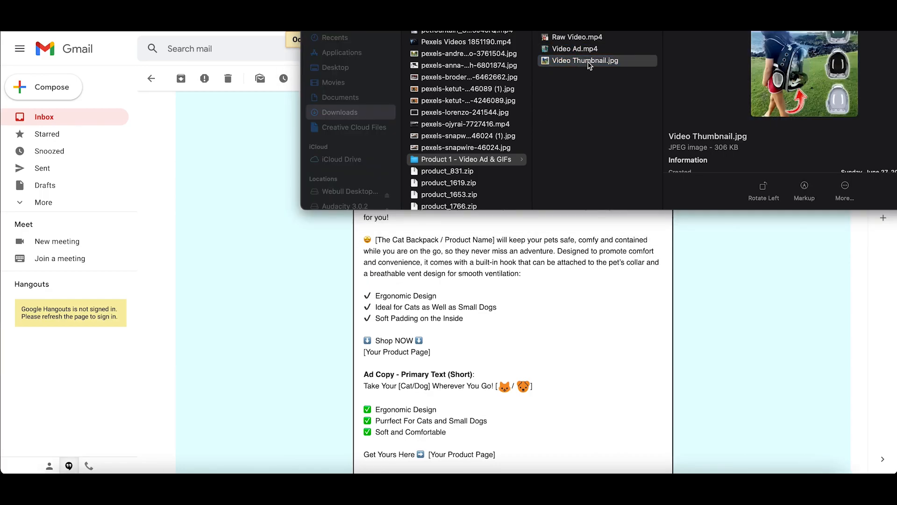
key("space")
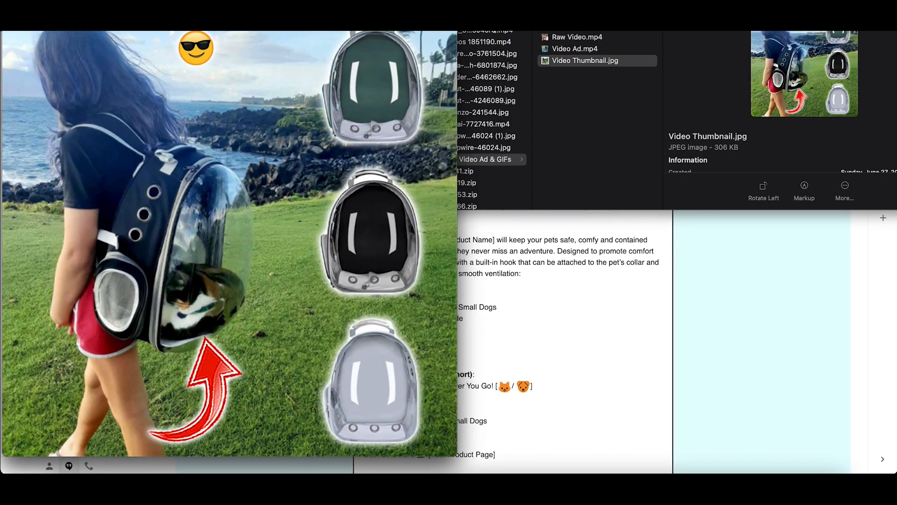
left_click_drag(3, 31, 162, 132)
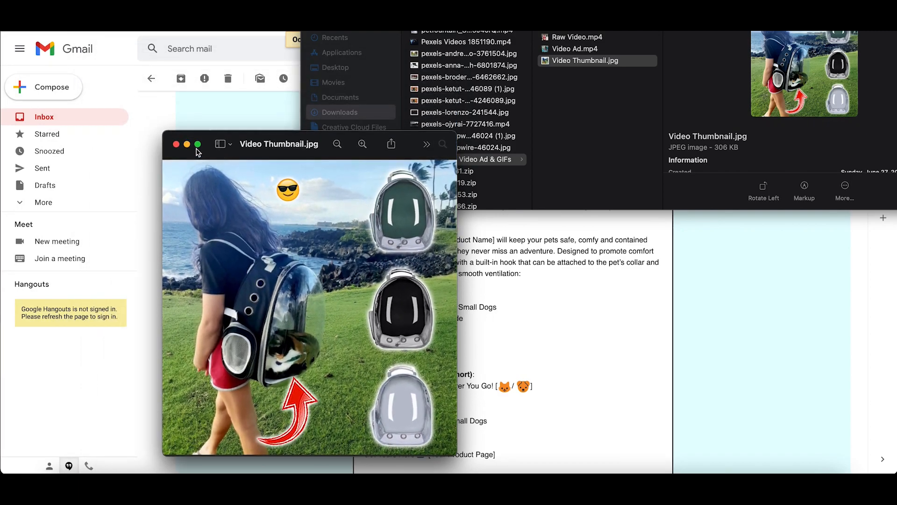
left_click(176, 144)
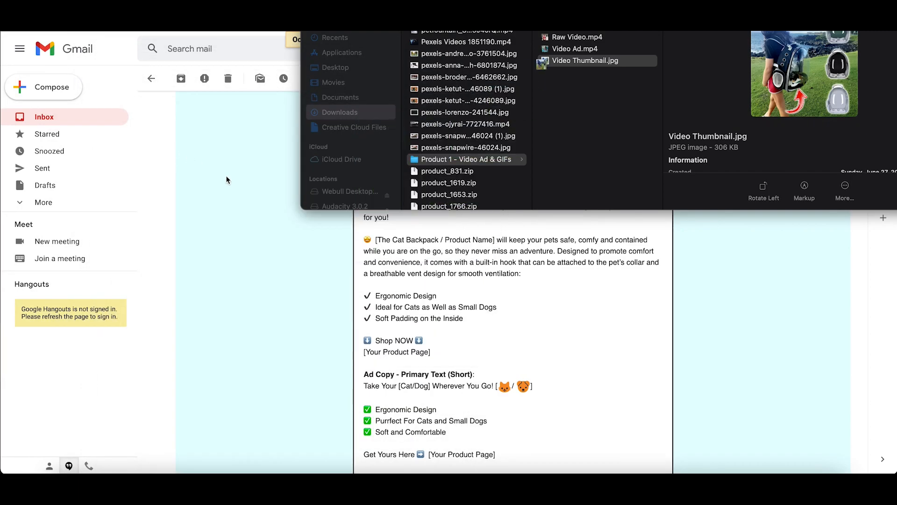
Return to the product email in Gmail and highlight the long primary text of the ad copy for reading.
left_click(654, 354)
scroll(522, 232, "up", 3)
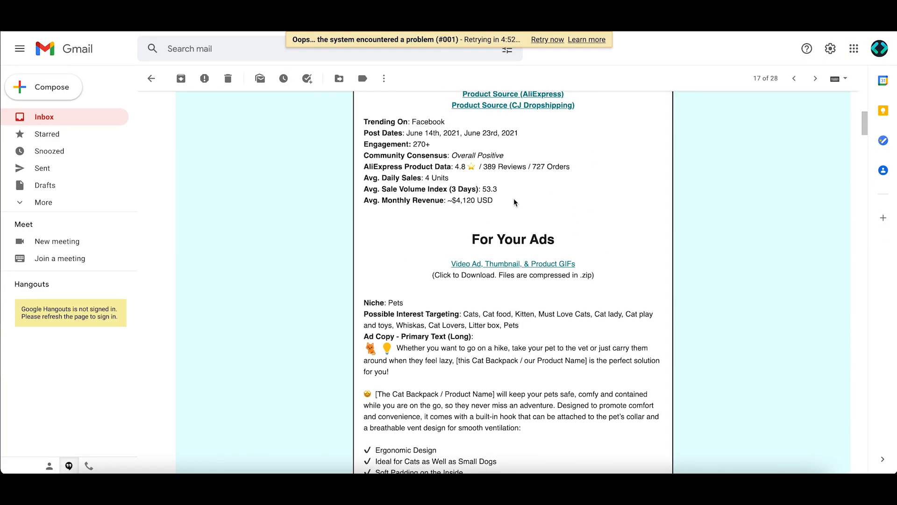
scroll(514, 201, "down", 3)
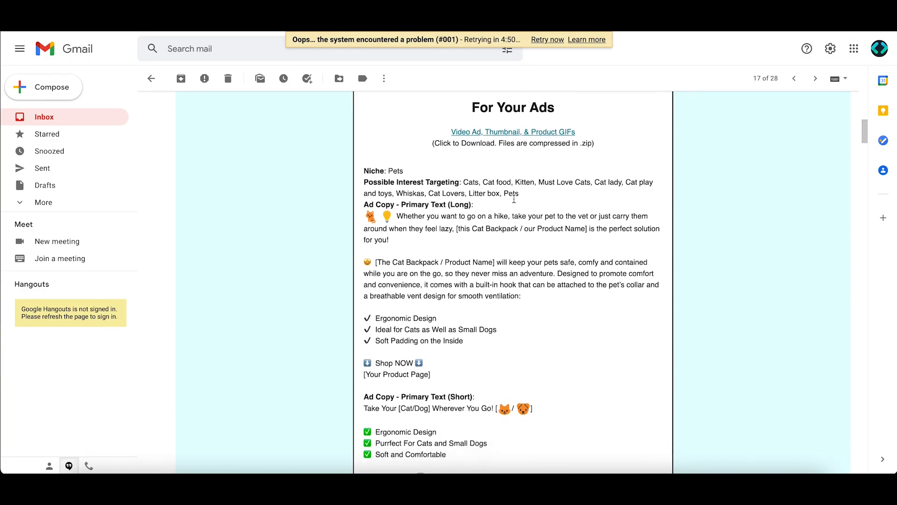
left_click_drag(398, 200, 577, 367)
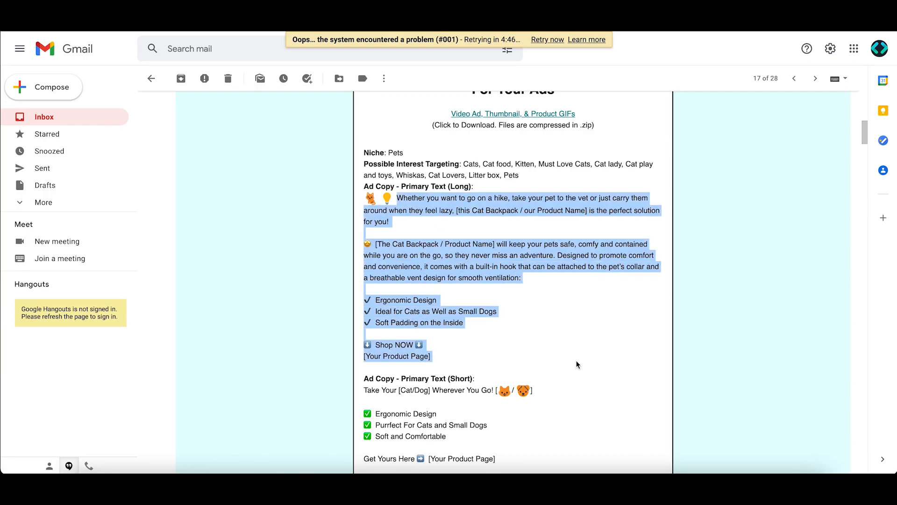
left_click(577, 365)
scroll(578, 364, "down", 1)
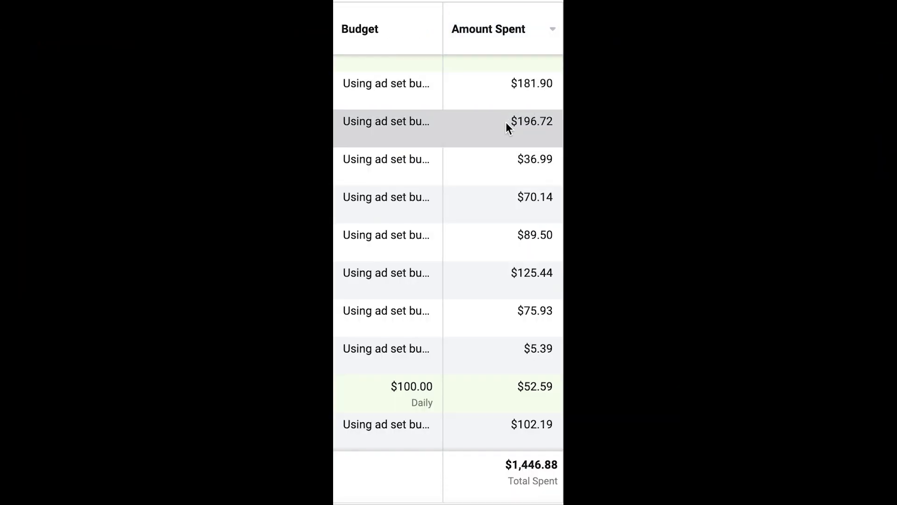
Switch to the Facebook ads campaign table and examine the Budget and Amount Spent columns.
scroll(506, 122, "down", 1)
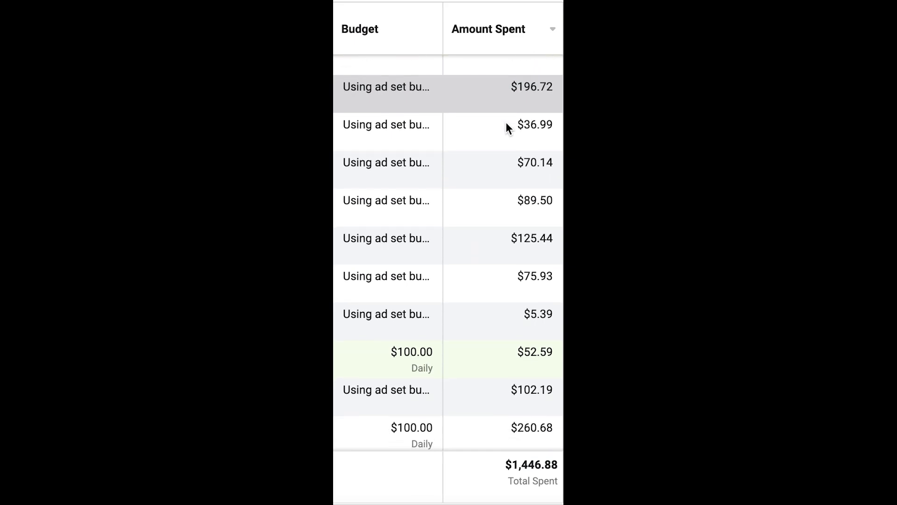
scroll(506, 124, "down", 2)
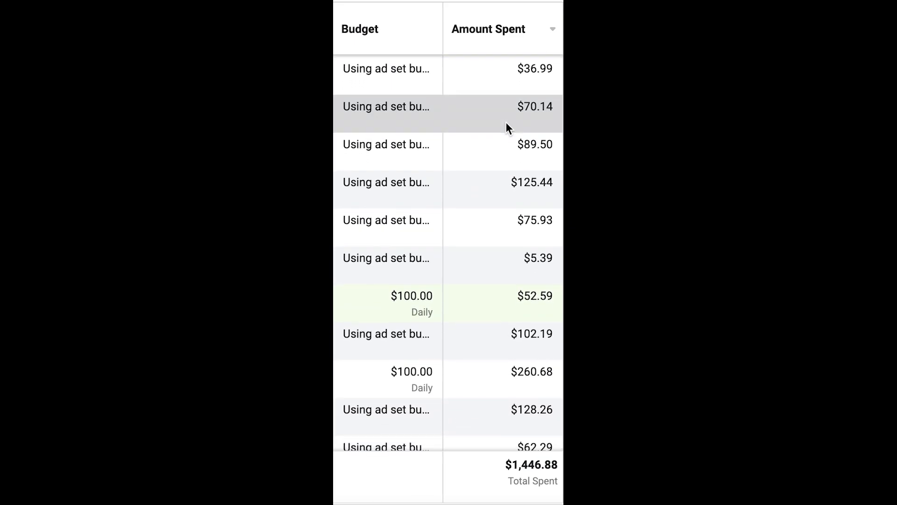
scroll(506, 124, "down", 1)
scroll(506, 125, "down", 1)
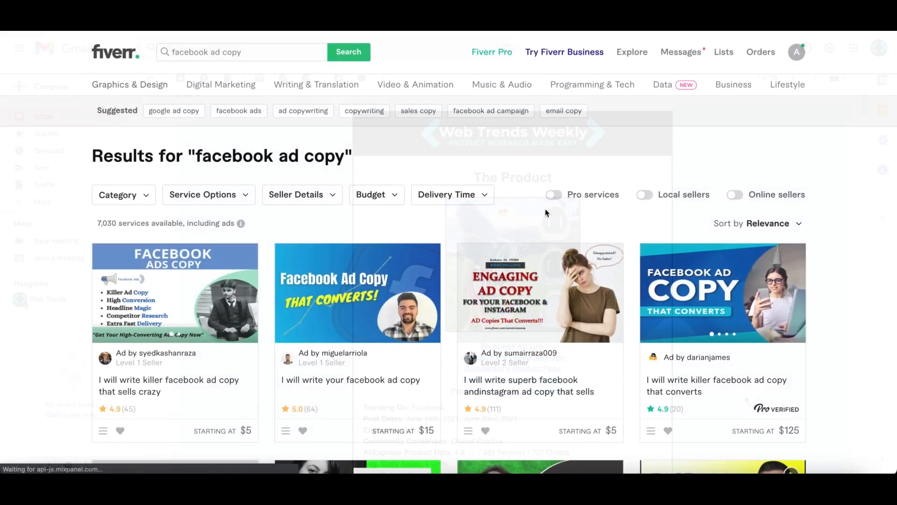
Switch to Fiverr and browse the services for facebook ad copy, facebook video ads, page copy and winning products.
scroll(545, 209, "down", 4)
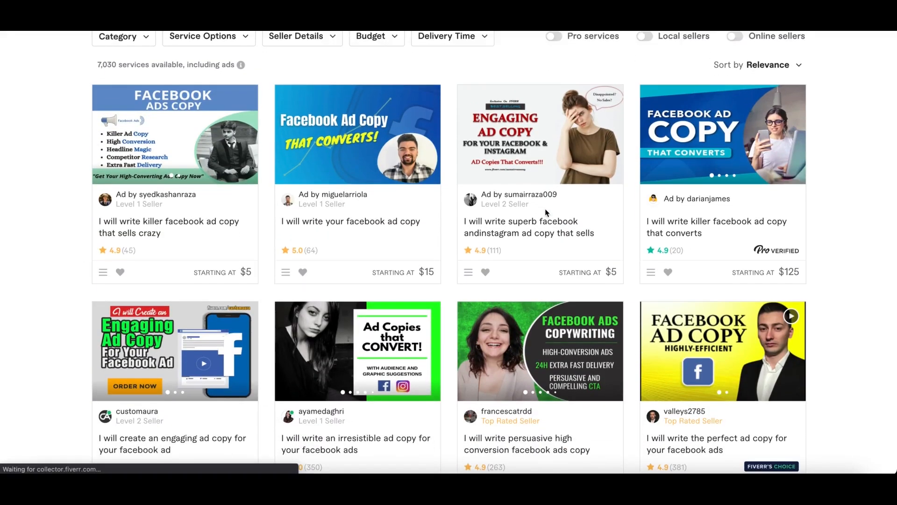
scroll(545, 208, "down", 2)
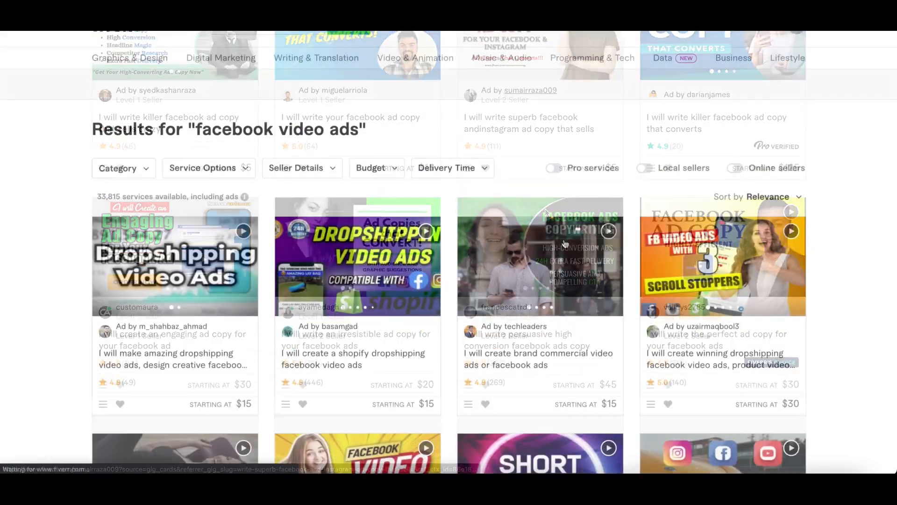
scroll(563, 240, "down", 6)
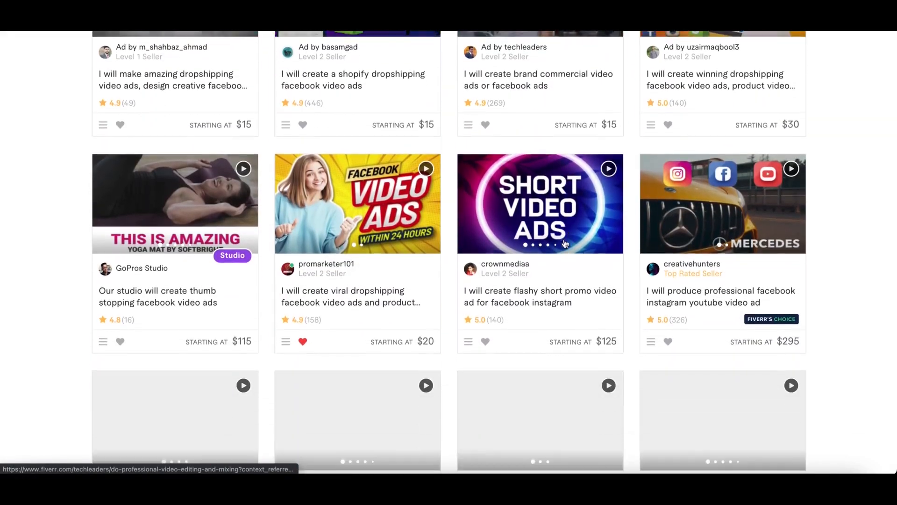
scroll(566, 244, "down", 6)
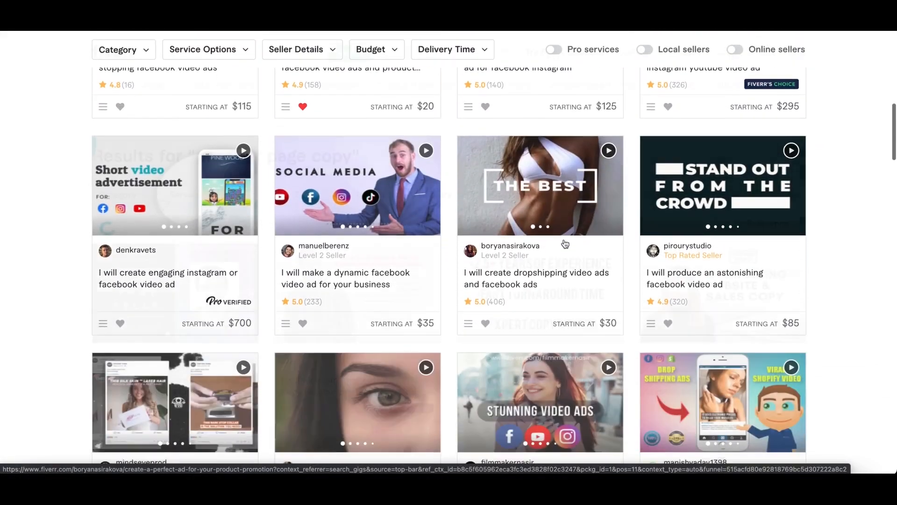
scroll(505, 196, "down", 5)
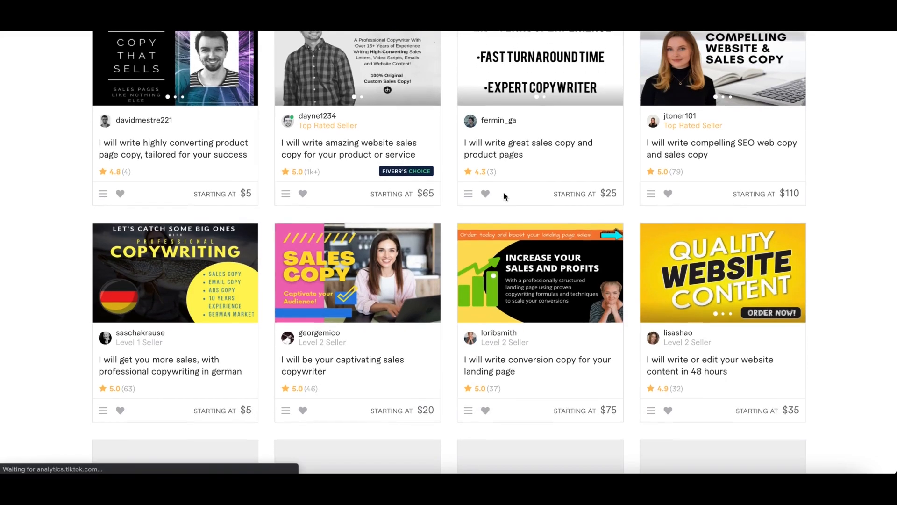
scroll(504, 196, "down", 10)
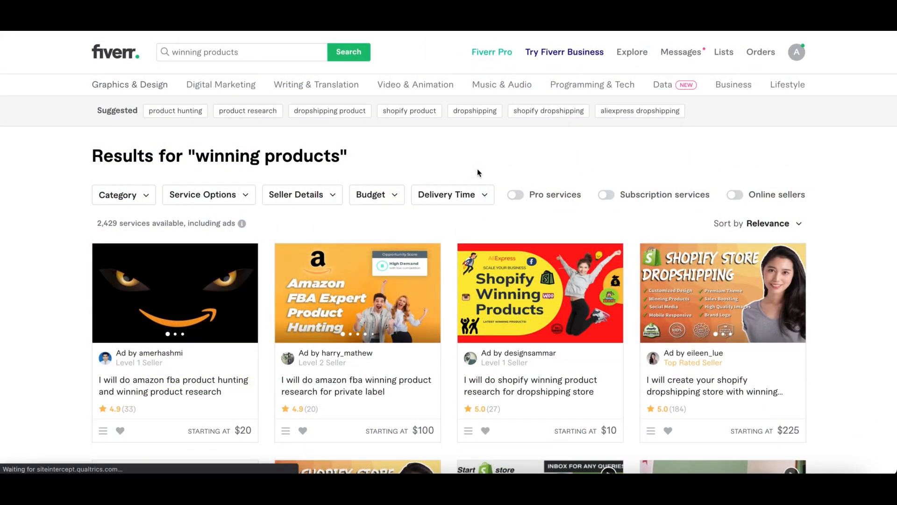
scroll(478, 172, "down", 7)
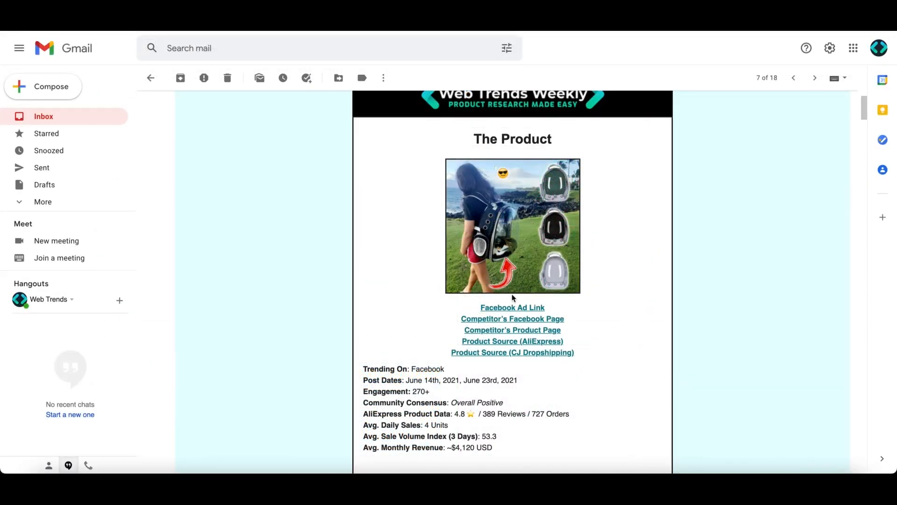
Switch to the product email in Gmail and examine the product data, For Your Ads copy and For Your Store page copy.
scroll(513, 297, "down", 3)
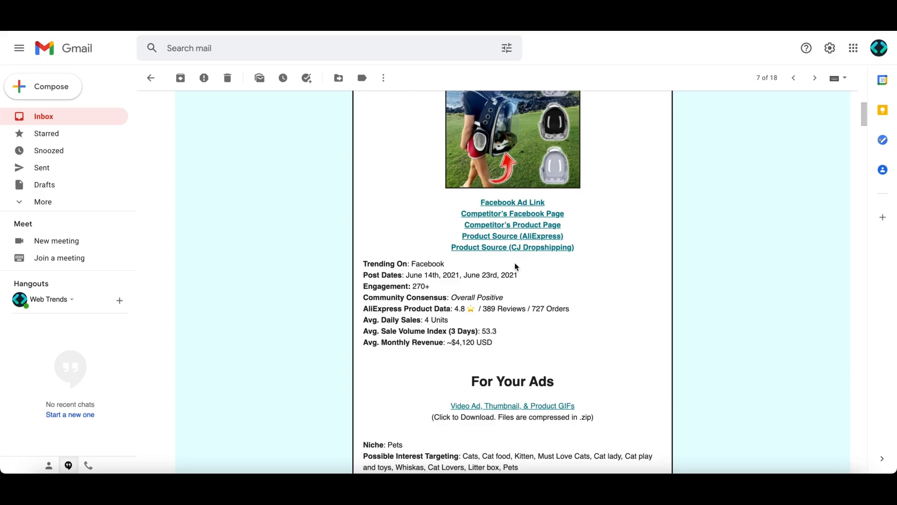
scroll(517, 267, "down", 5)
scroll(436, 264, "down", 3)
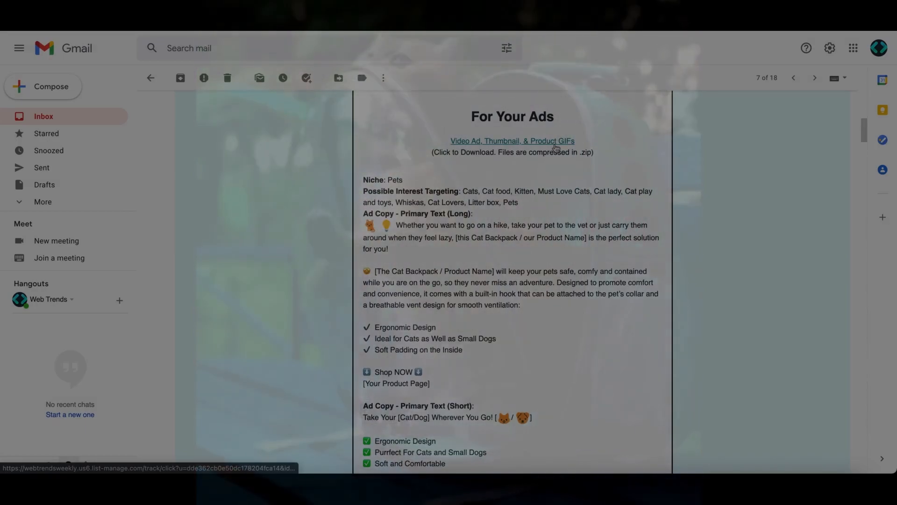
scroll(543, 165, "down", 2)
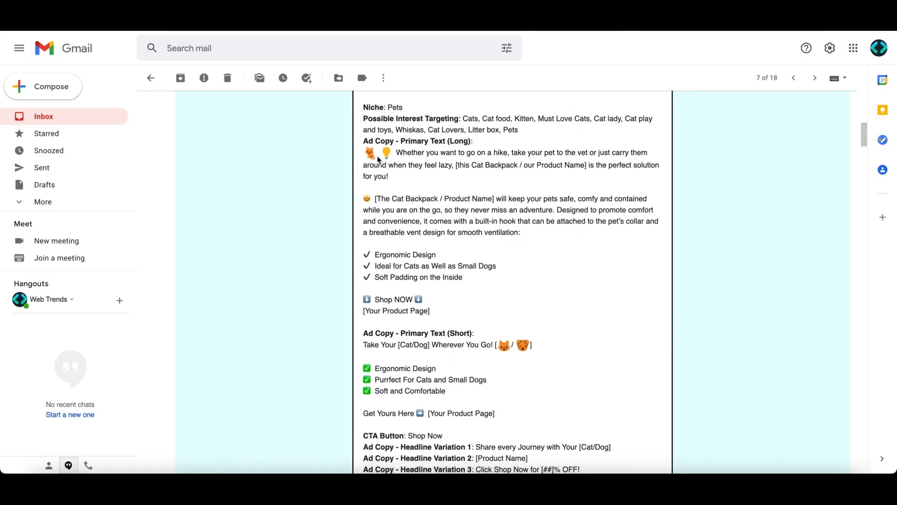
scroll(431, 367, "down", 4)
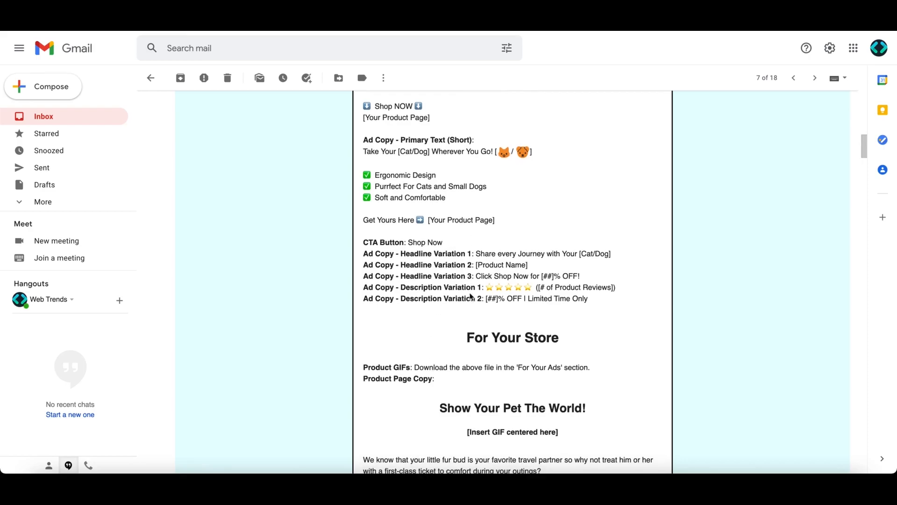
scroll(472, 309, "down", 4)
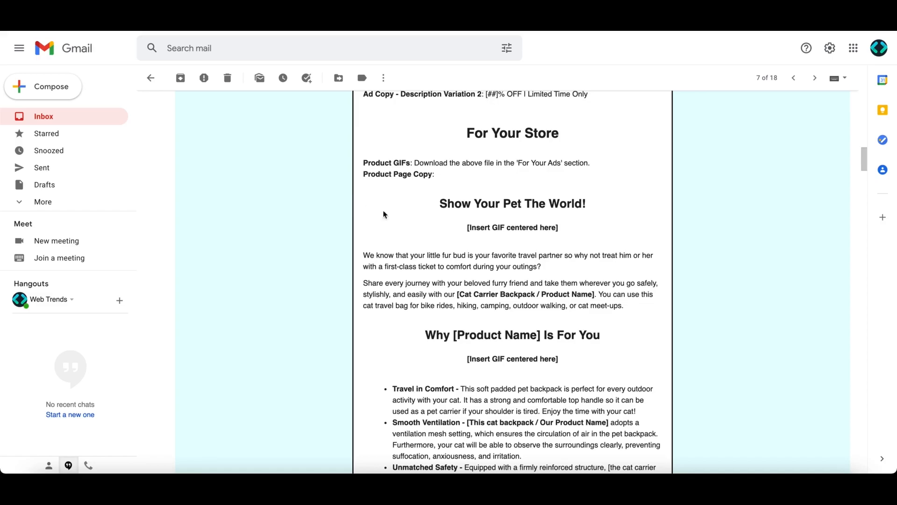
scroll(480, 280, "down", 6)
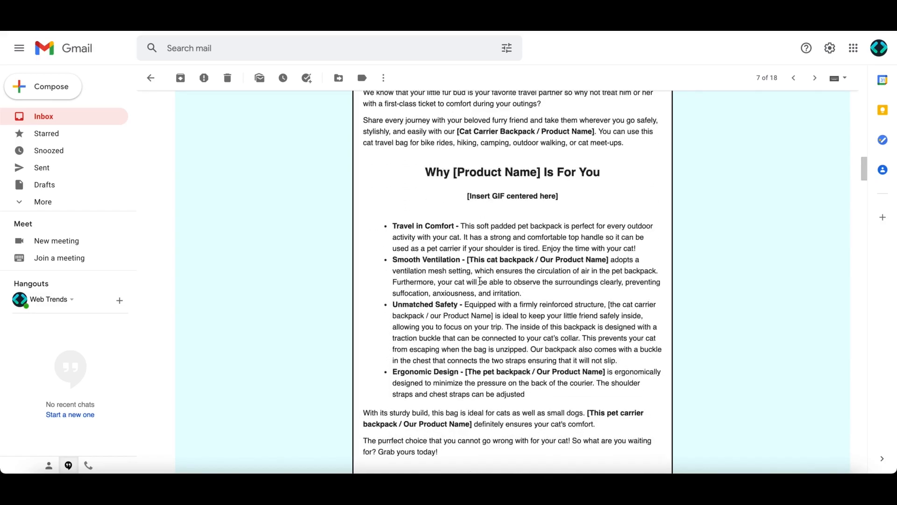
scroll(480, 280, "down", 15)
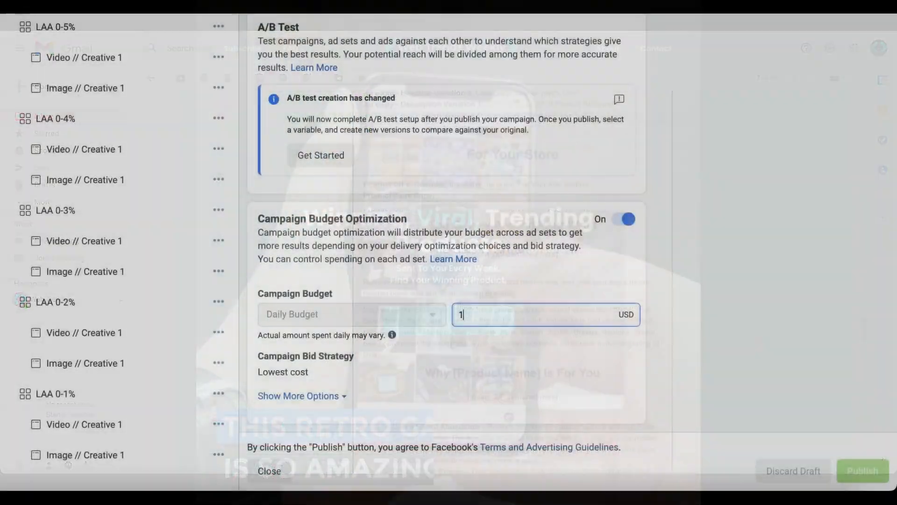
Switch to the Facebook campaign editor and set the campaign's daily budget to 100 USD.
type("00")
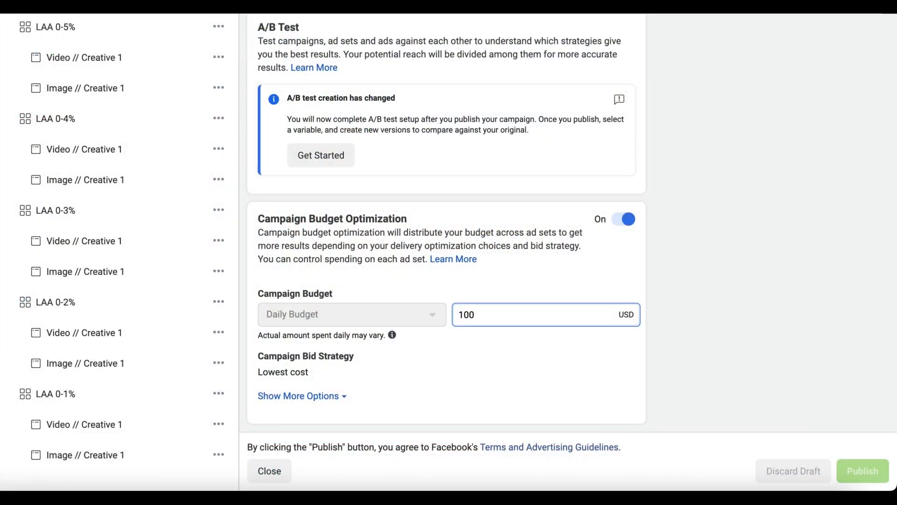
key("Tab")
left_click(645, 283)
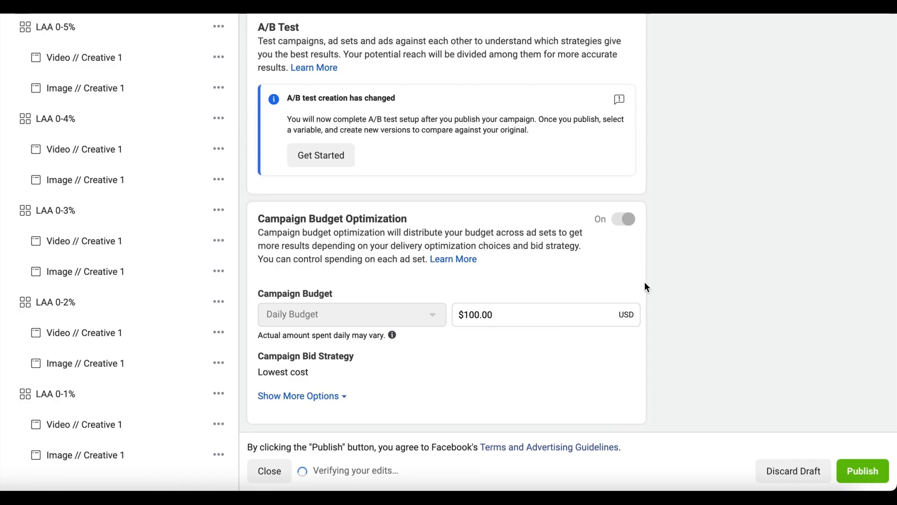